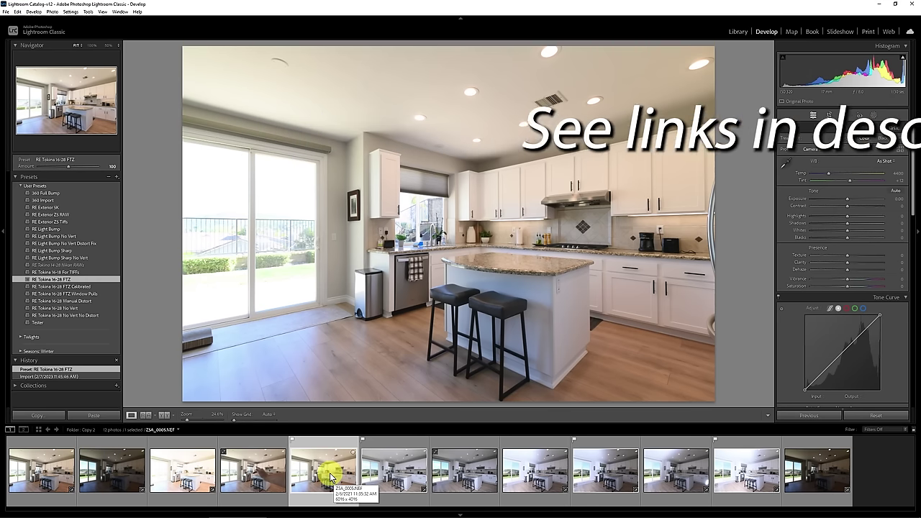
# Review the kitchen exposures and select ZSA_0011.NEF, ZSA_0009.NEF, ZSA_0006.NEF and ZSA_0005.NEF together.
pyautogui.click(389, 474)
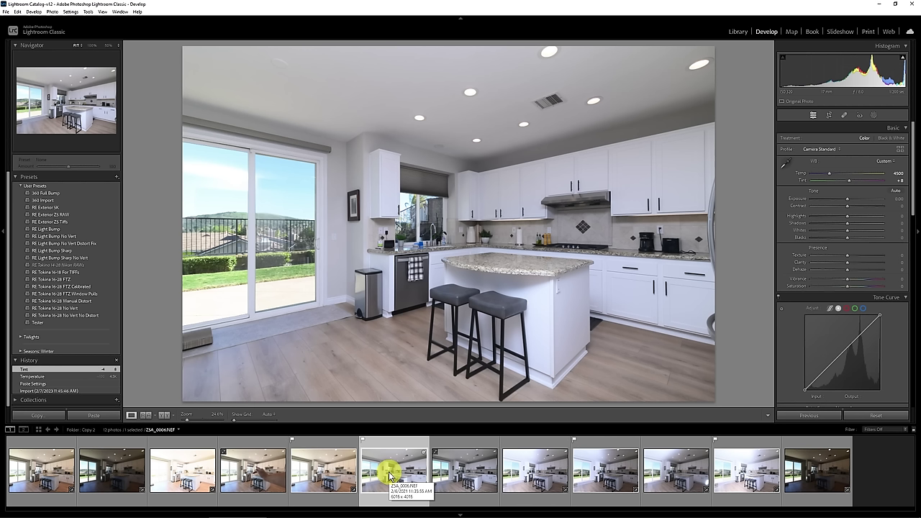
pyautogui.click(600, 481)
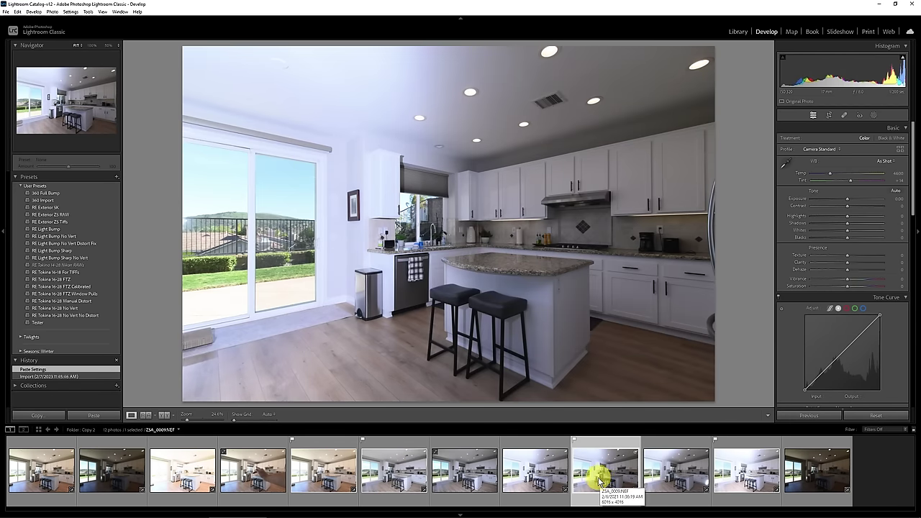
pyautogui.click(744, 475)
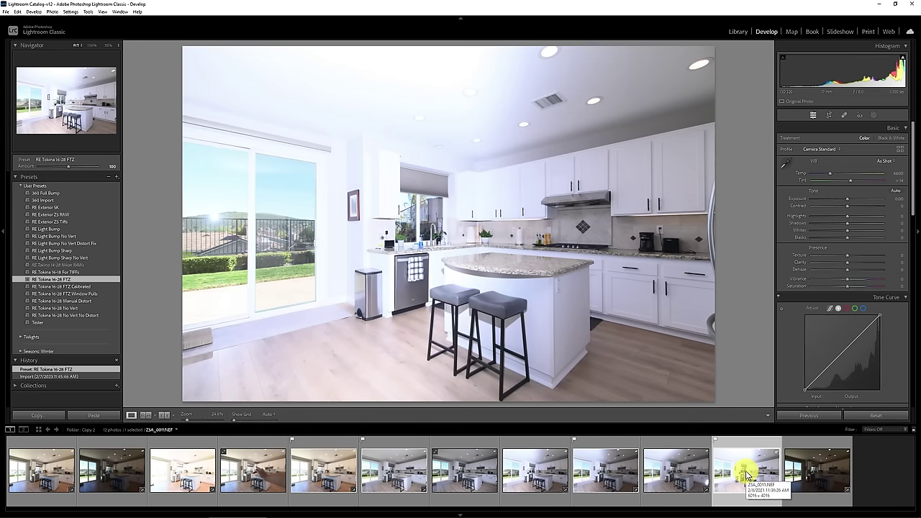
pyautogui.keyDown('ctrl'); pyautogui.click(623, 475); pyautogui.keyUp('ctrl')
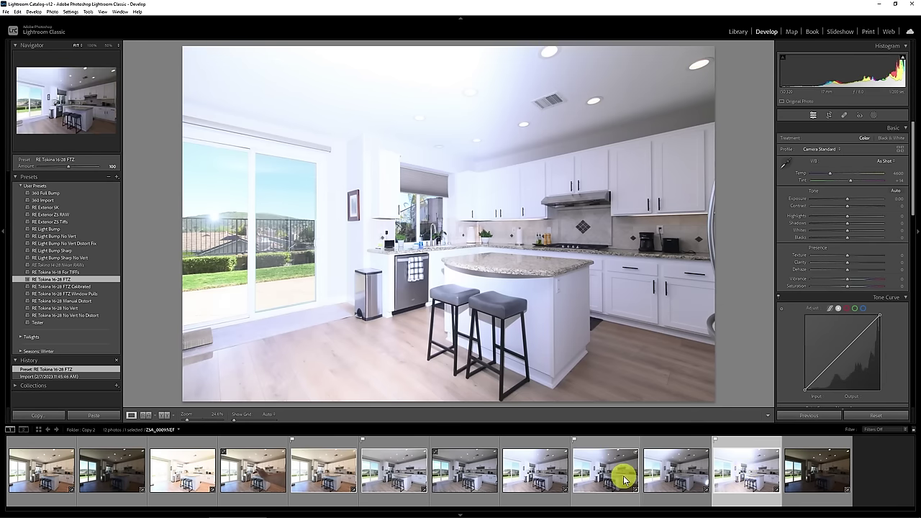
pyautogui.keyDown('ctrl'); pyautogui.click(374, 471); pyautogui.keyUp('ctrl')
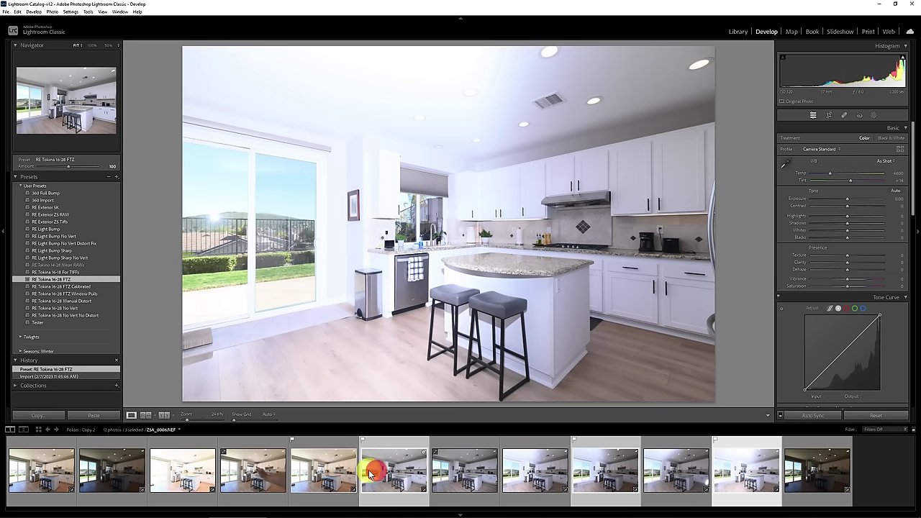
pyautogui.keyDown('ctrl'); pyautogui.click(328, 474); pyautogui.keyUp('ctrl')
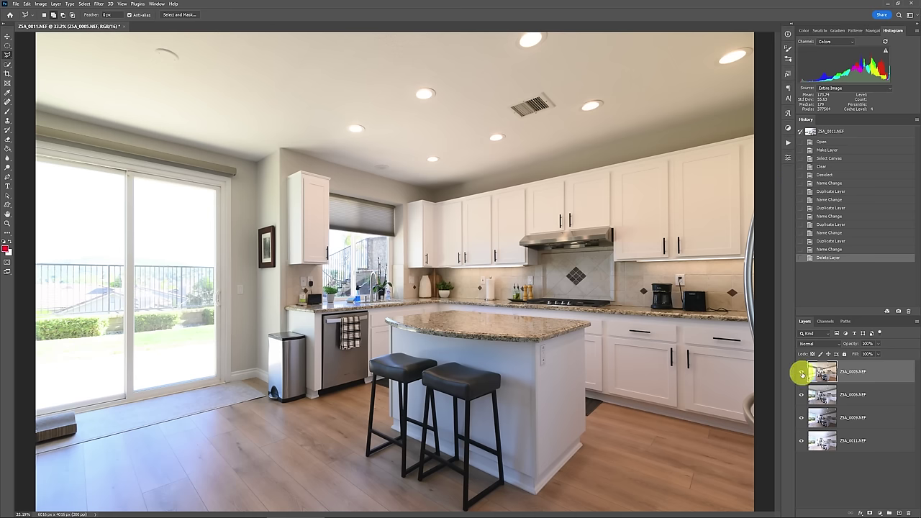
# In Photoshop, compare layer ZSA_0005.NEF with the layers beneath, then set it to Luminosity blending at 60% opacity.
pyautogui.click(802, 374)
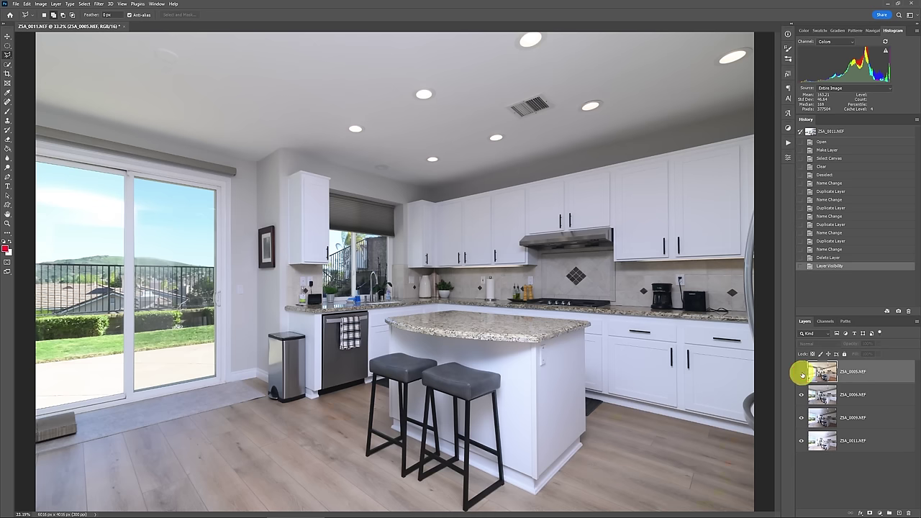
pyautogui.click(802, 373)
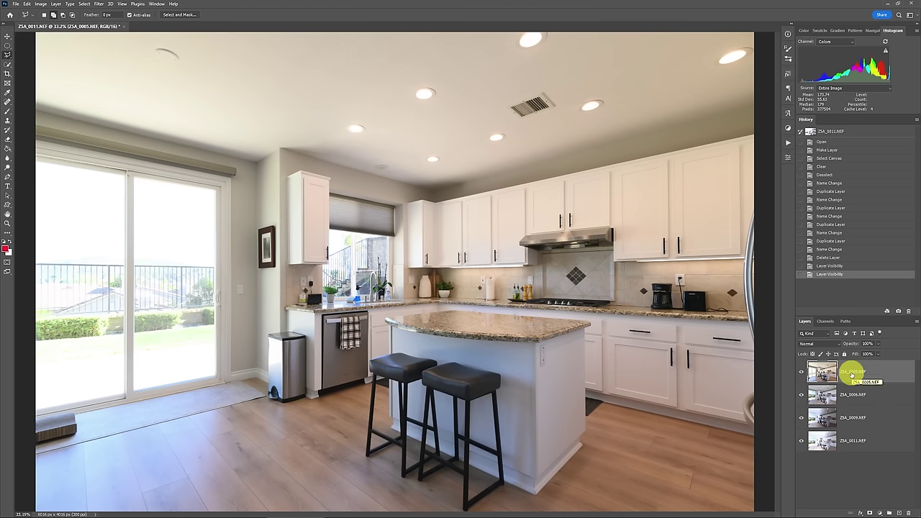
pyautogui.hotkey('shift', 'alt', 'y')
pyautogui.press('5')
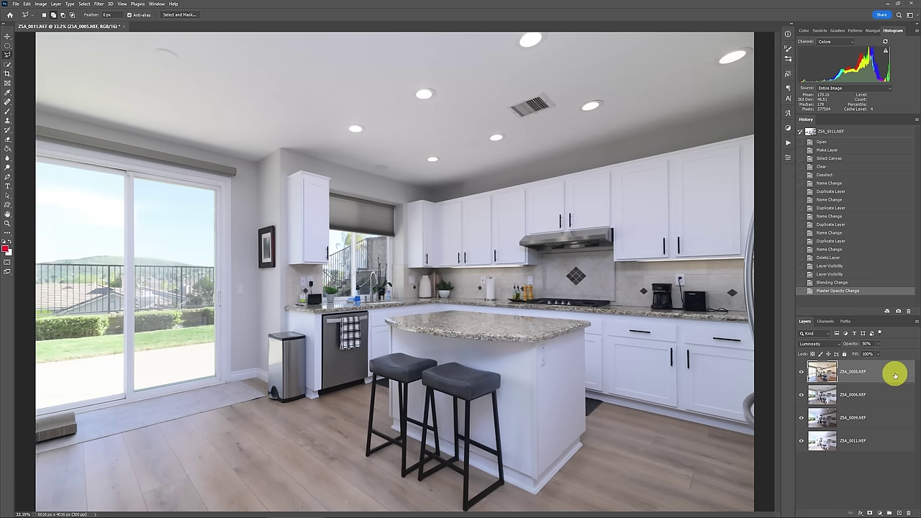
pyautogui.press('v')
pyautogui.press('6')
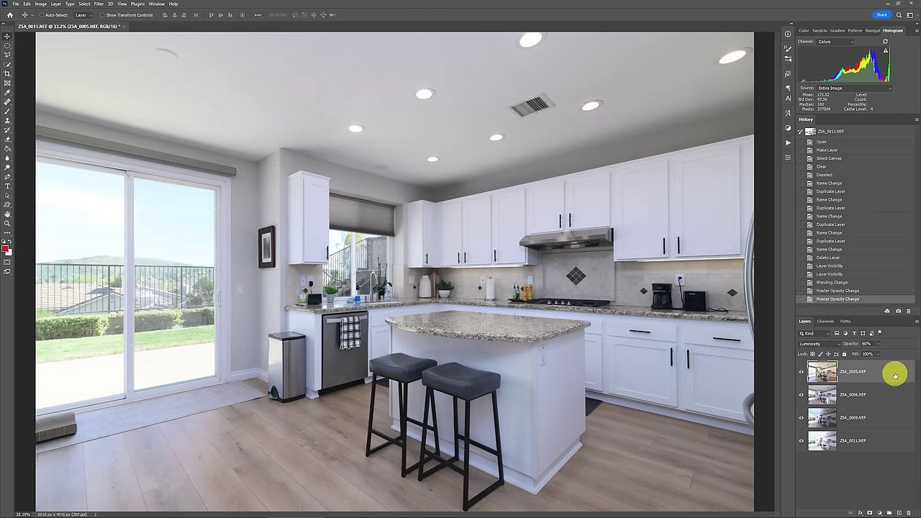
pyautogui.click(822, 367)
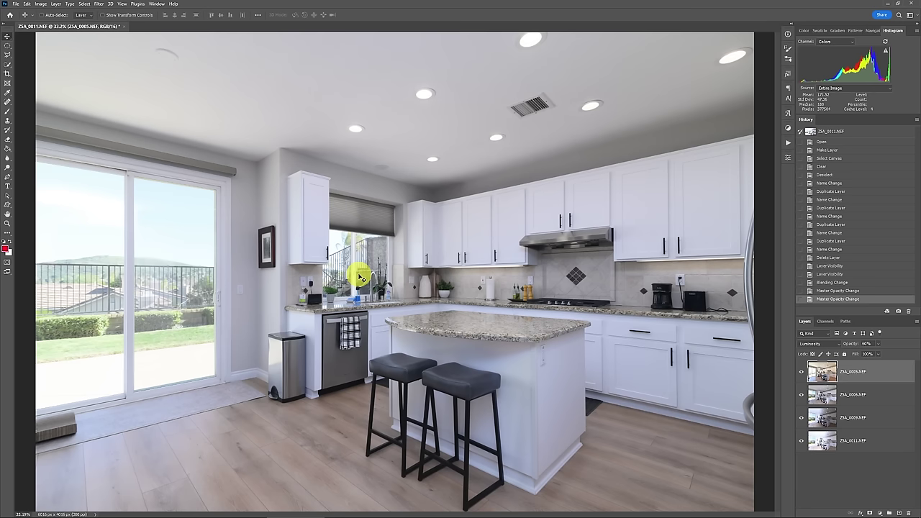
# Preview layer ZSA_0011.NEF on its own, then bring it to the front of the stack with the Darken blend mode.
pyautogui.keyDown('alt'); pyautogui.click(802, 443); pyautogui.keyUp('alt')
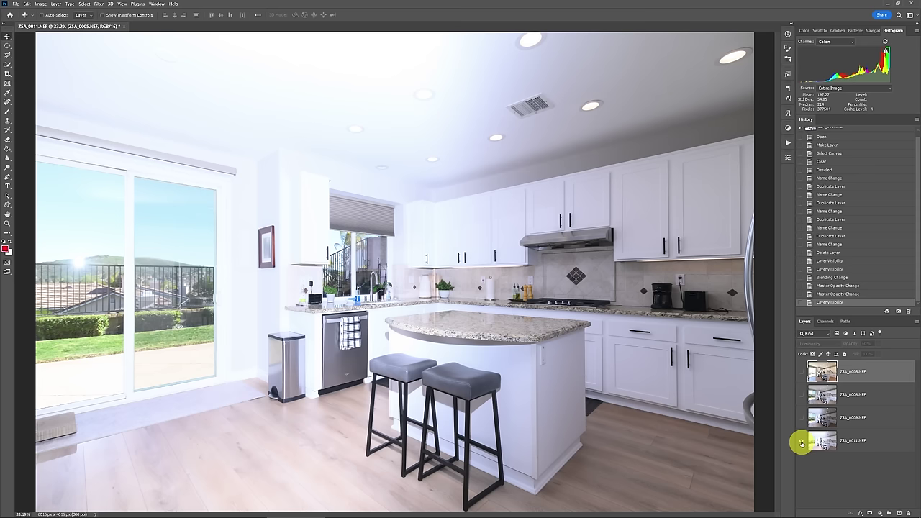
pyautogui.keyDown('alt'); pyautogui.click(802, 443); pyautogui.keyUp('alt')
pyautogui.click(825, 444)
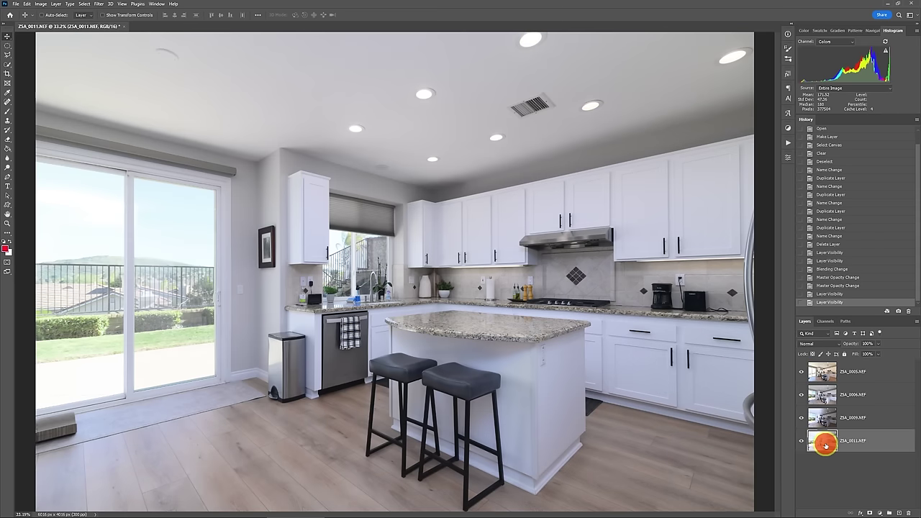
pyautogui.hotkey('ctrl', 'shift', ']')
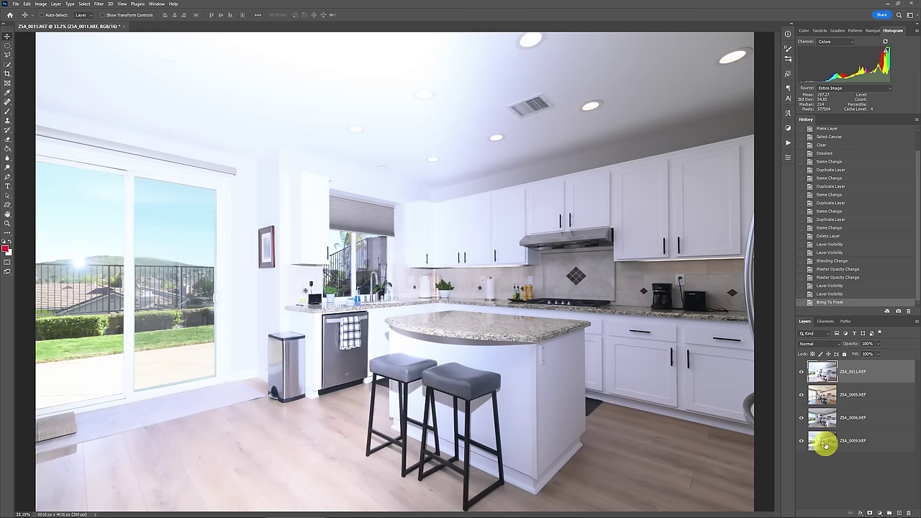
pyautogui.click(829, 347)
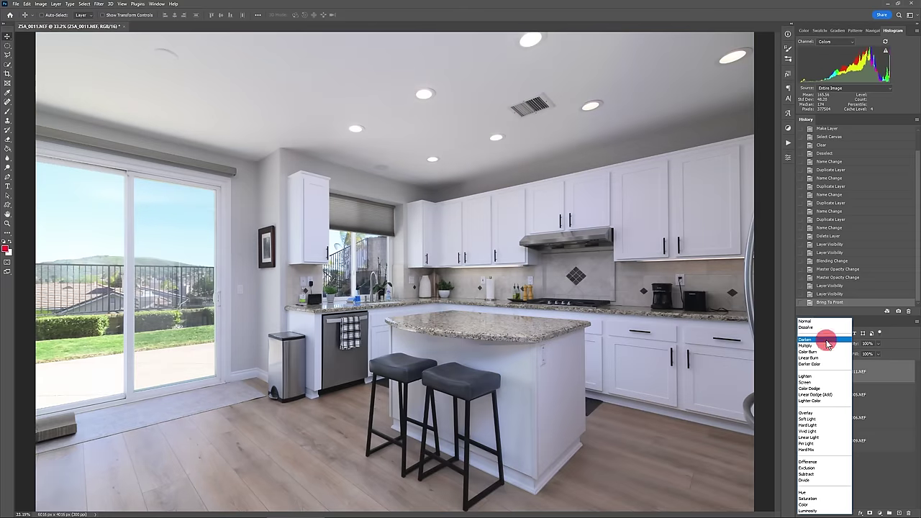
pyautogui.click(824, 339)
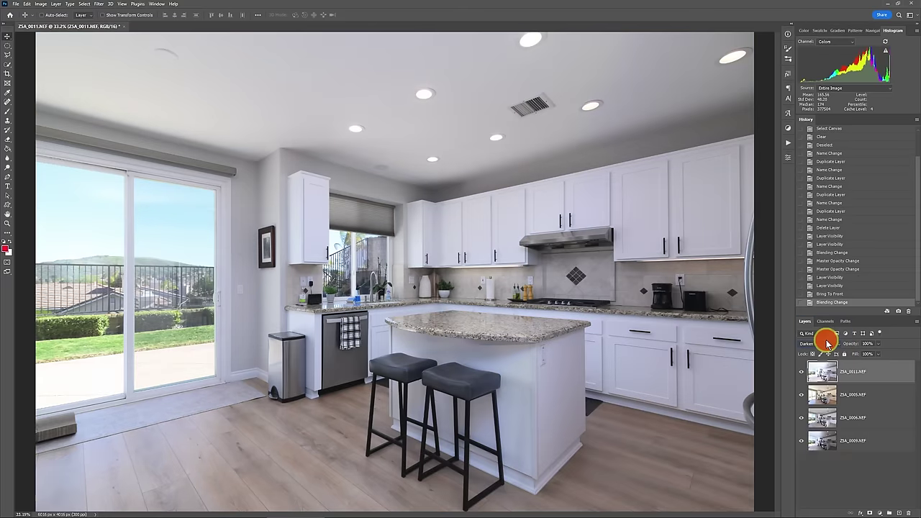
# Add a black, hide-all layer mask to layer ZSA_0011.NEF.
pyautogui.hotkey('alt', 'l')
pyautogui.press('m')
pyautogui.press('h')
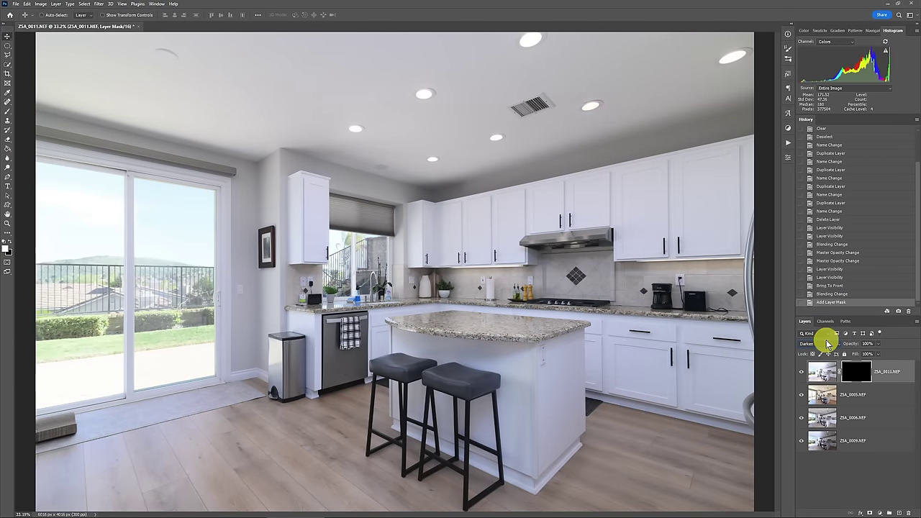
# Paint white on the ZSA_0011.NEF mask over the kitchen sink window with the Brush at 100% opacity and 30% flow.
pyautogui.hotkey('ctrl', '+')
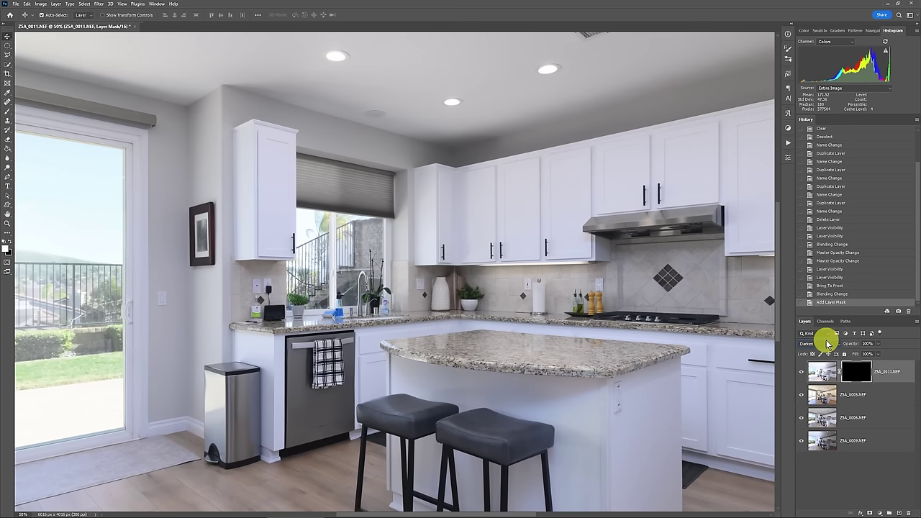
pyautogui.press('b')
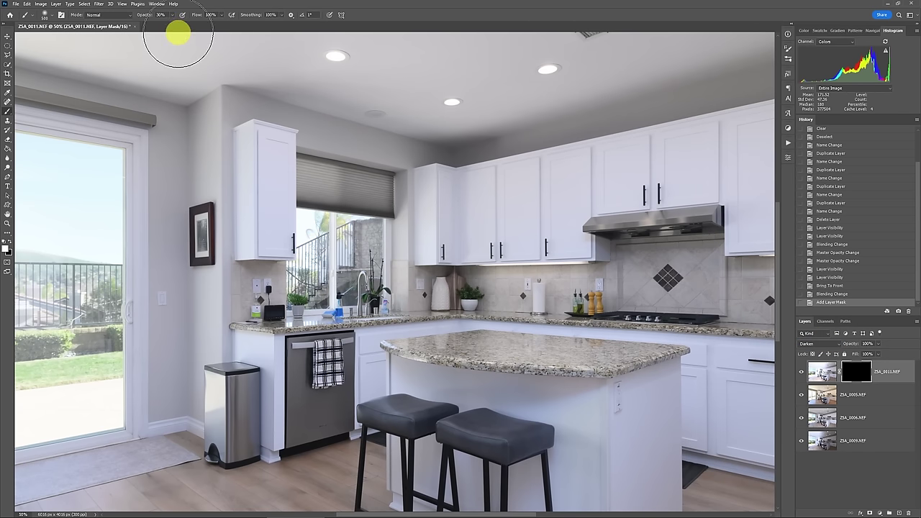
pyautogui.press('0')
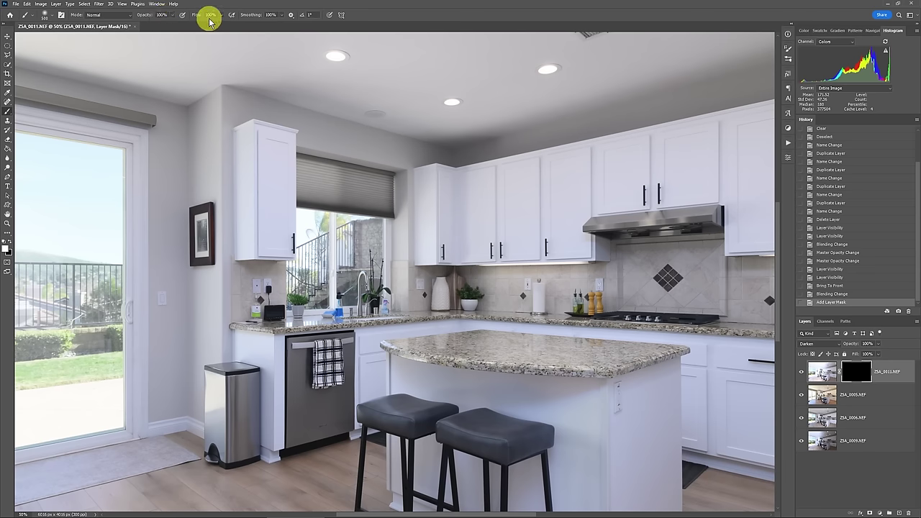
pyautogui.hotkey('shift', '3')
pyautogui.click(319, 216)
pyautogui.click(314, 220)
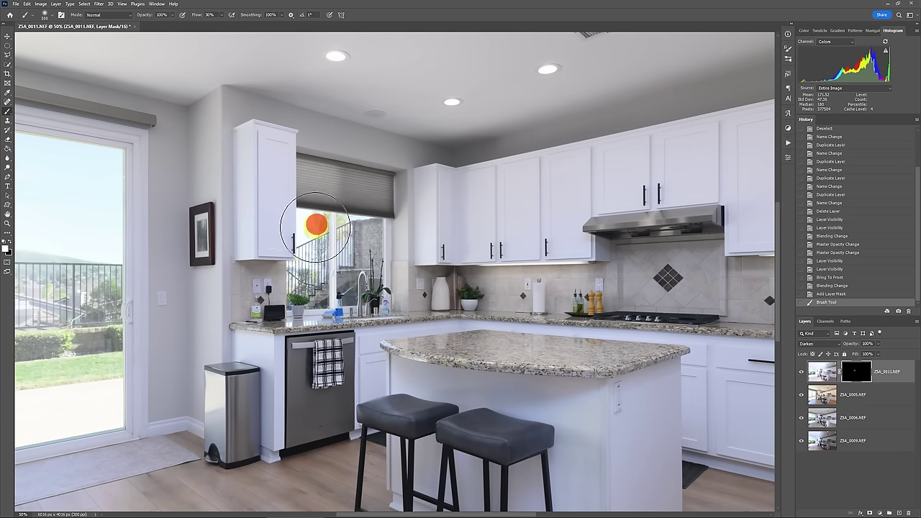
pyautogui.click(314, 228)
pyautogui.click(315, 237)
pyautogui.click(338, 229)
pyautogui.click(364, 239)
pyautogui.click(370, 247)
pyautogui.click(288, 261)
pyautogui.click(292, 277)
pyautogui.click(310, 286)
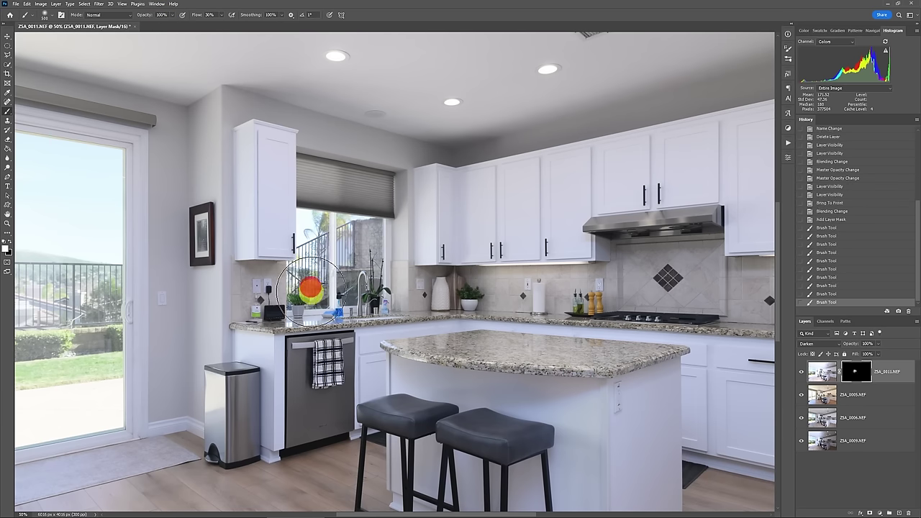
pyautogui.click(313, 295)
pyautogui.click(328, 293)
pyautogui.click(344, 295)
pyautogui.click(362, 292)
pyautogui.click(369, 266)
pyautogui.click(372, 232)
pyautogui.click(344, 218)
pyautogui.click(312, 220)
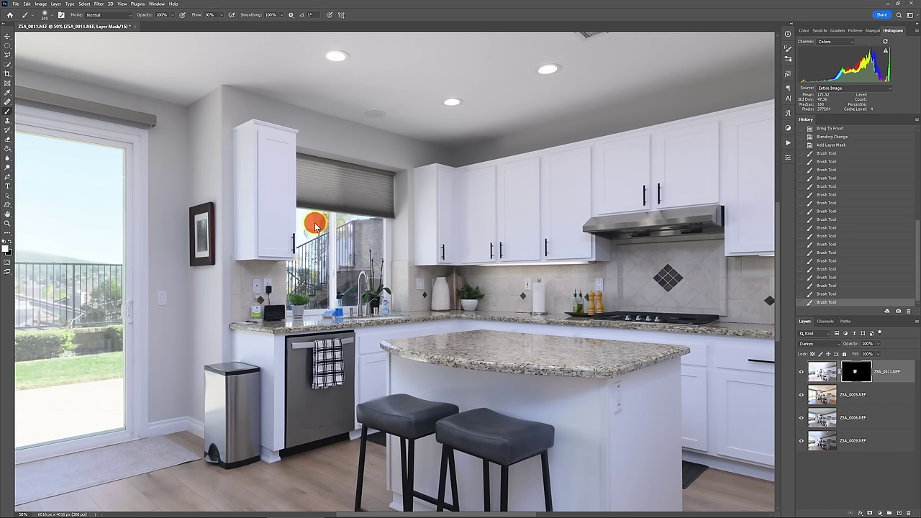
pyautogui.click(313, 226)
pyautogui.click(304, 221)
pyautogui.click(309, 233)
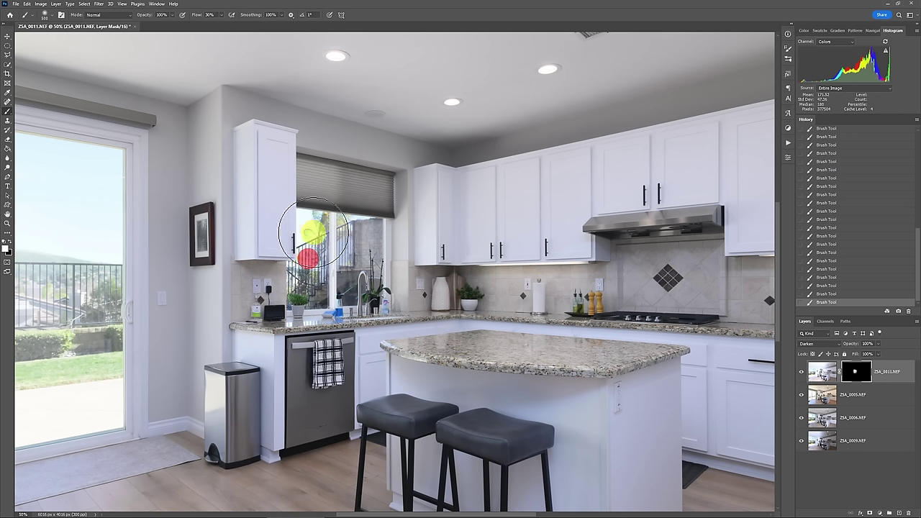
pyautogui.click(362, 232)
pyautogui.click(366, 264)
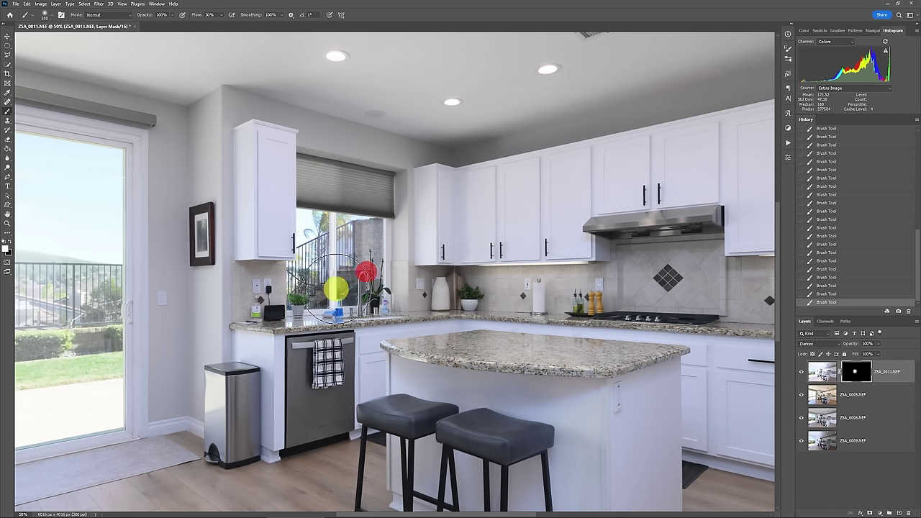
pyautogui.click(321, 289)
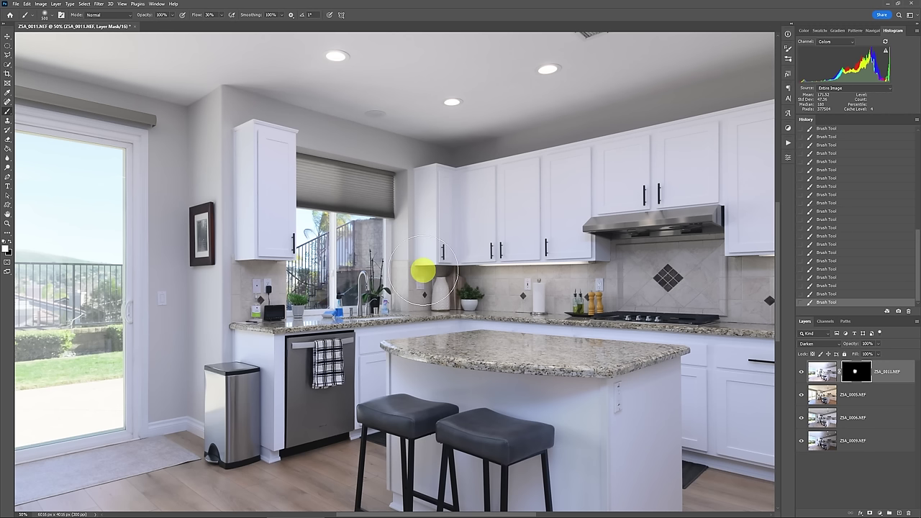
# Preview layer ZSA_0009.NEF on its own, then bring it to the front of the stack with the Darken blend mode.
pyautogui.scroll(-2, 423, 271)
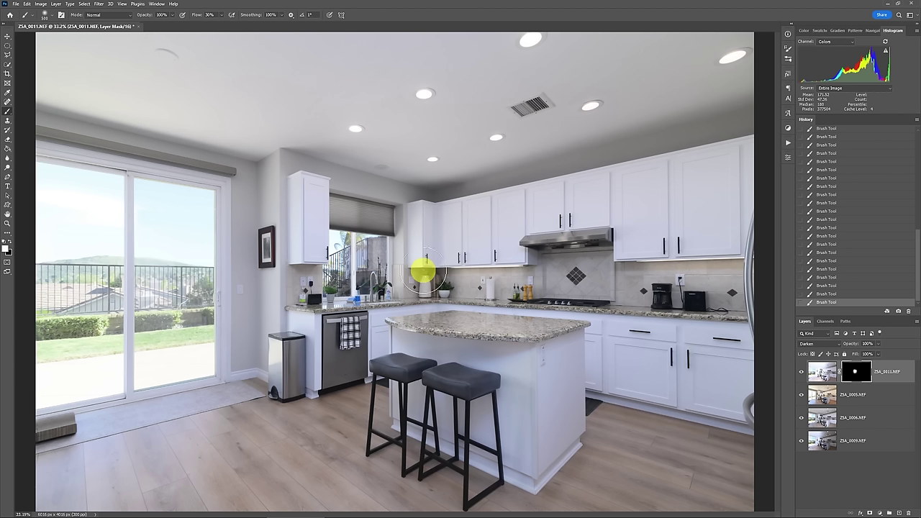
pyautogui.click(803, 444)
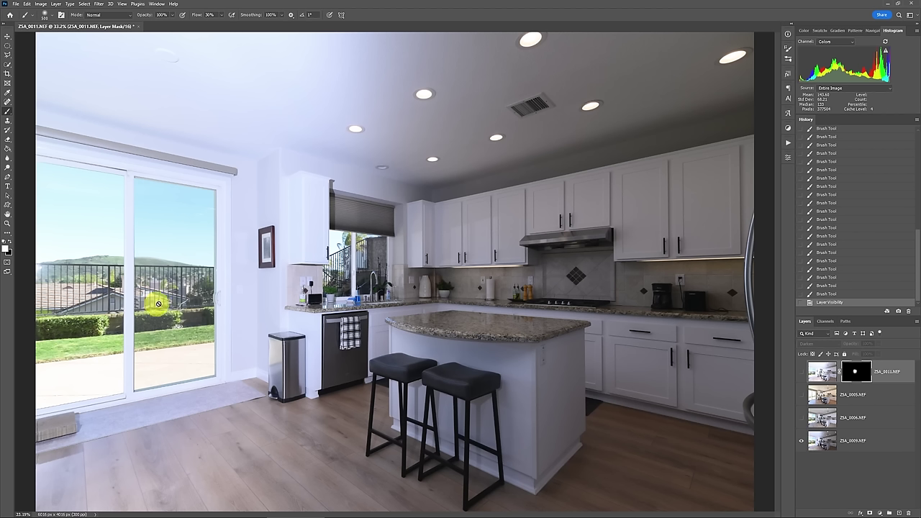
pyautogui.keyDown('alt'); pyautogui.click(802, 444); pyautogui.keyUp('alt')
pyautogui.click(826, 442)
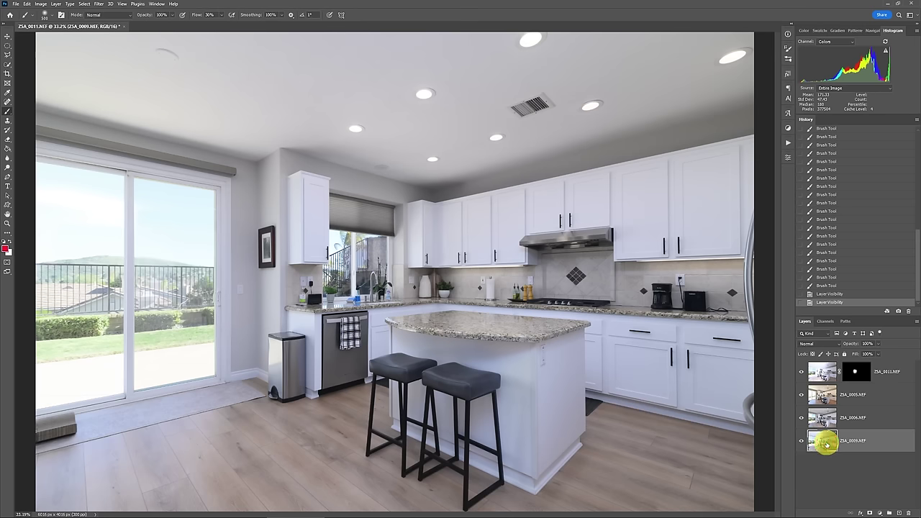
pyautogui.hotkey('ctrl', 'shift', ']')
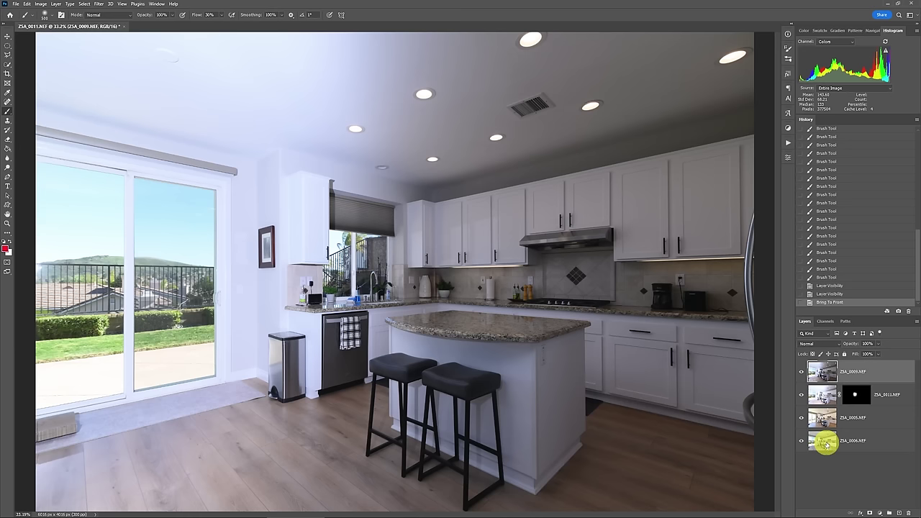
pyautogui.click(814, 344)
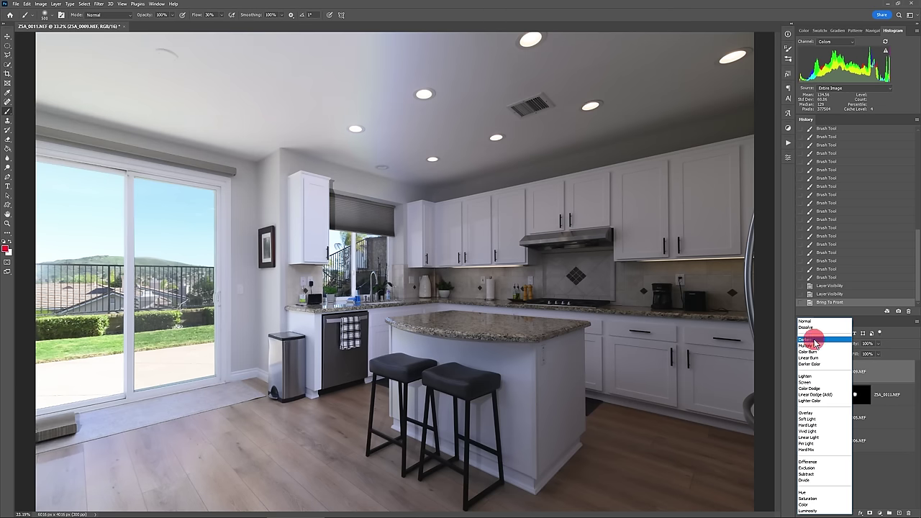
pyautogui.click(814, 340)
# Add a black, hide-all layer mask to layer ZSA_0009.NEF.
pyautogui.hotkey('alt', 'l')
pyautogui.press('m')
pyautogui.press('h')
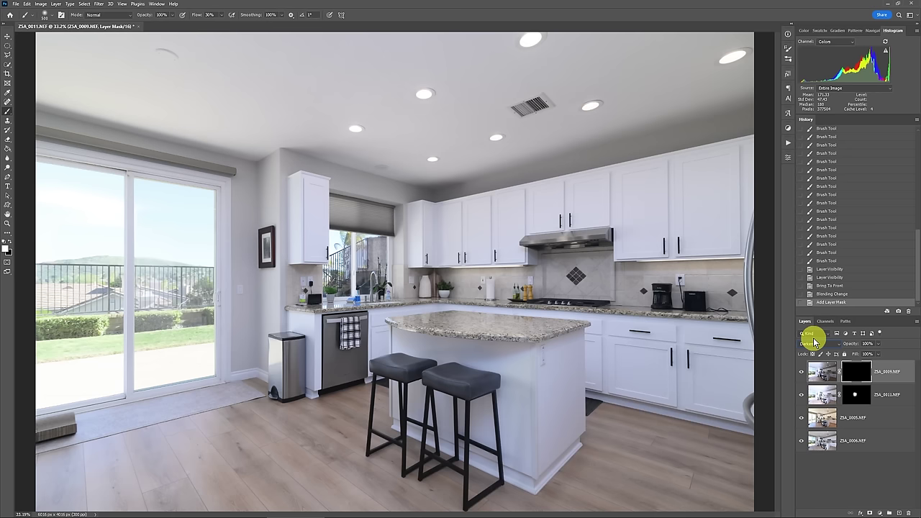
# Outline the sliding glass door with the Polygonal Lasso, fill that area white on the ZSA_0009.NEF mask, and deselect.
pyautogui.press('l')
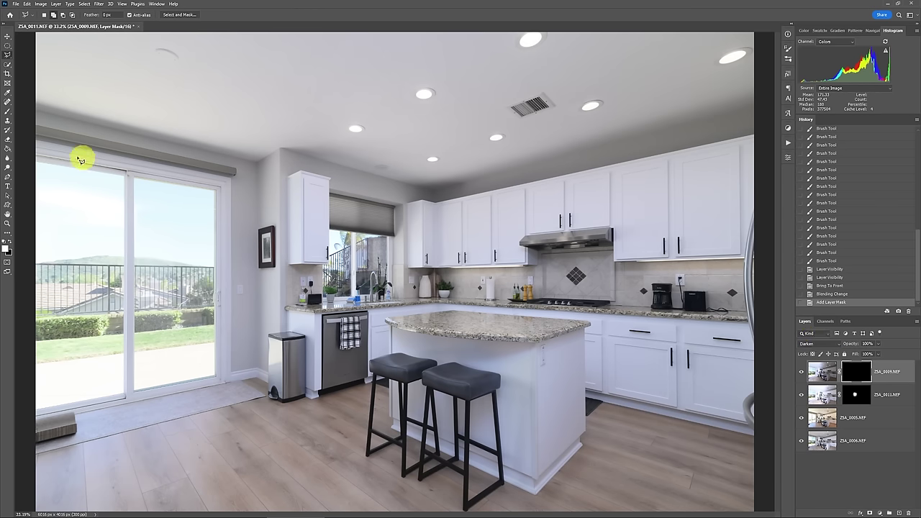
pyautogui.click(32, 142)
pyautogui.click(246, 182)
pyautogui.click(244, 381)
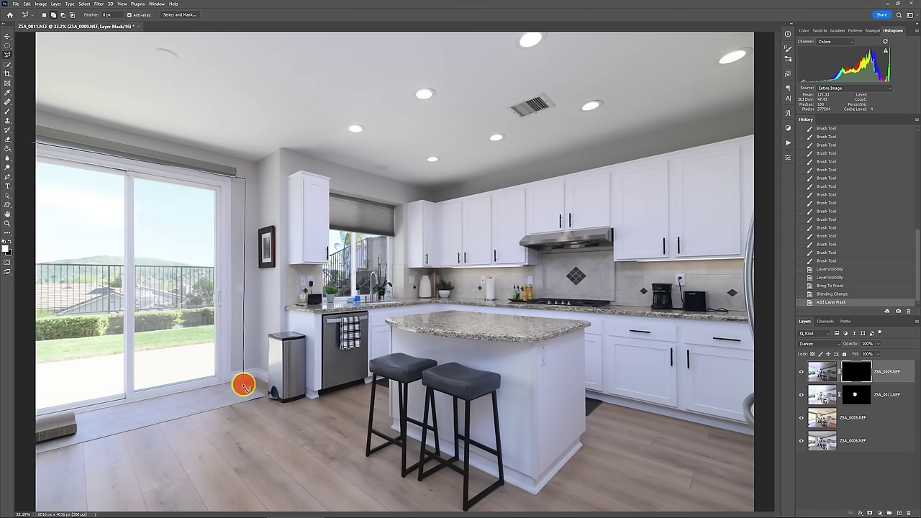
pyautogui.click(29, 420)
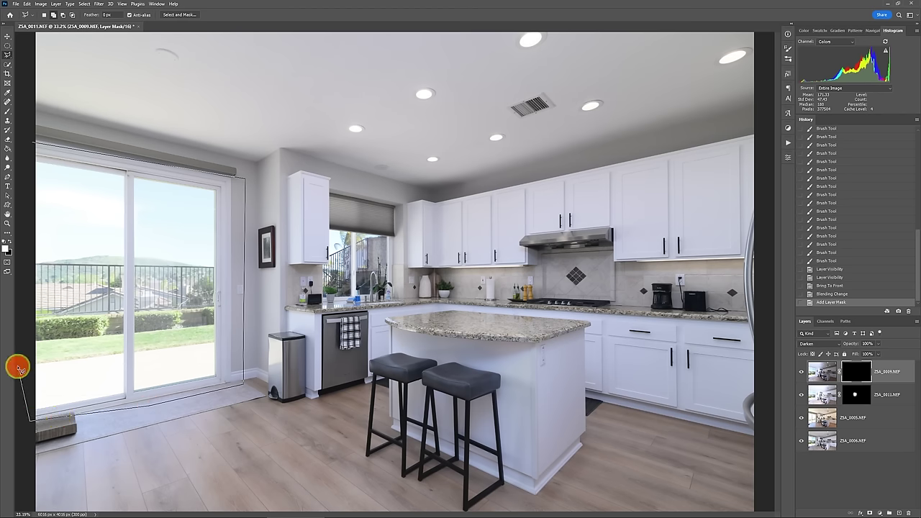
pyautogui.click(17, 363)
pyautogui.doubleClick(24, 171)
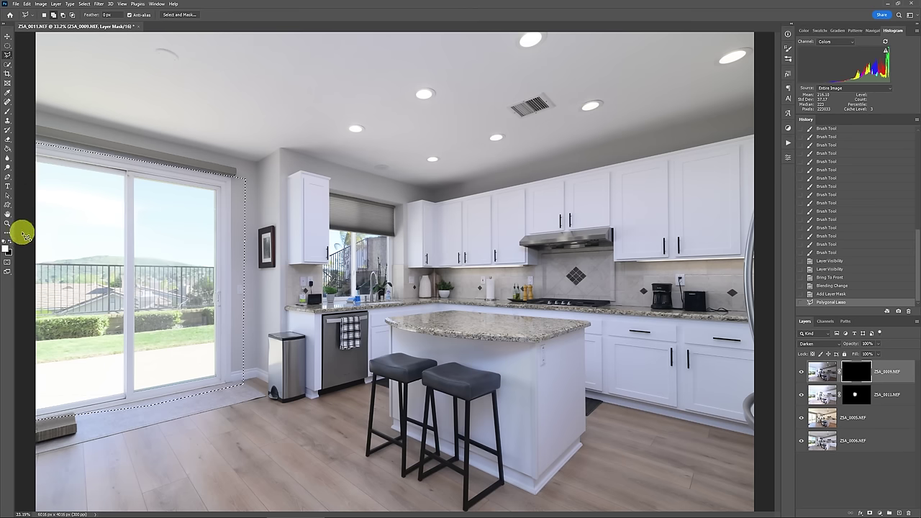
pyautogui.press('Delete')
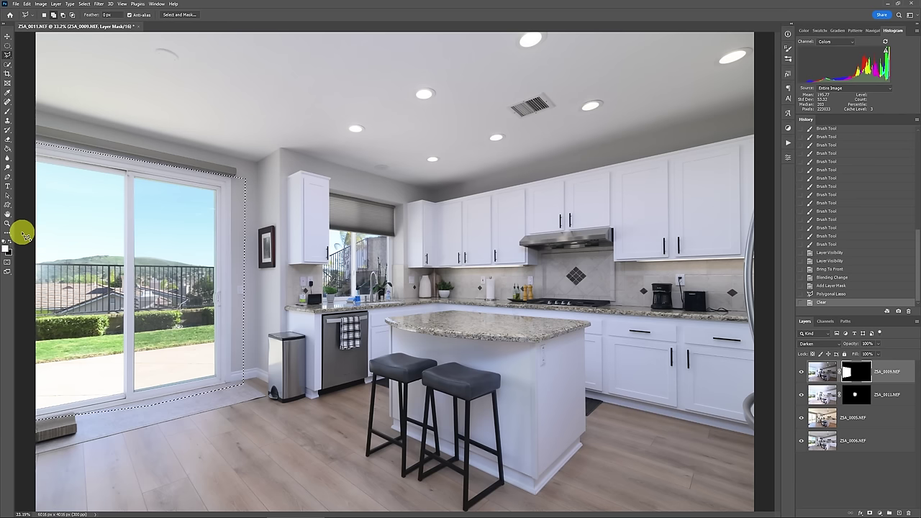
pyautogui.hotkey('ctrl', 'd')
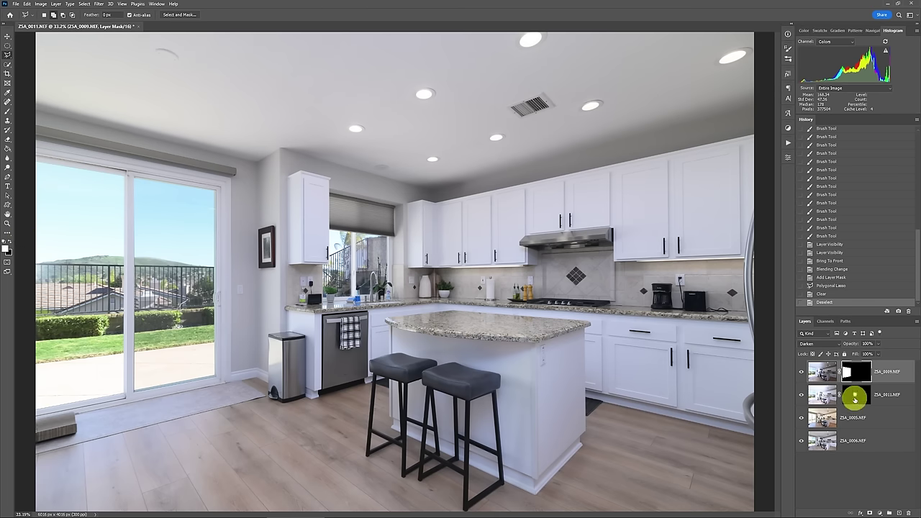
# Toggle the ZSA_0011.NEF layer mask off and on, and dab white on it with the Brush near the sliding door's left edge.
pyautogui.keyDown('shift'); pyautogui.click(855, 394); pyautogui.keyUp('shift')
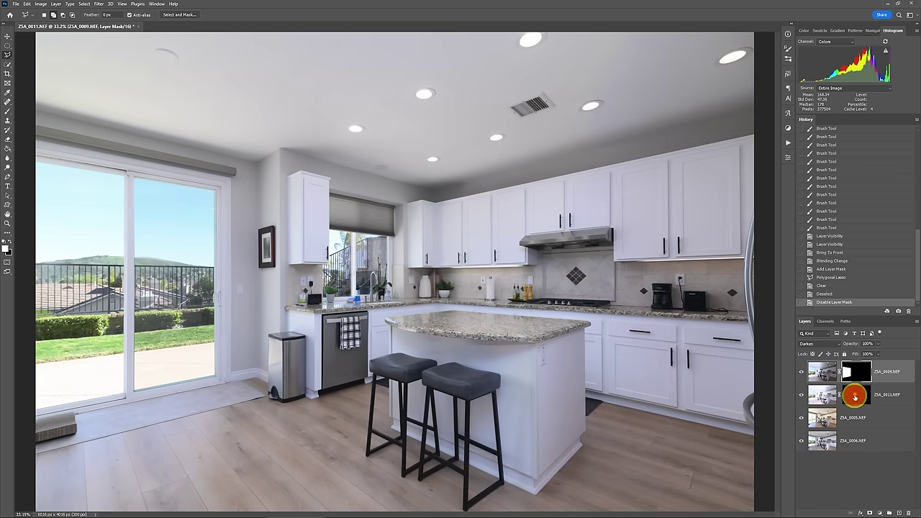
pyautogui.keyDown('shift'); pyautogui.click(855, 395); pyautogui.keyUp('shift')
pyautogui.press('b')
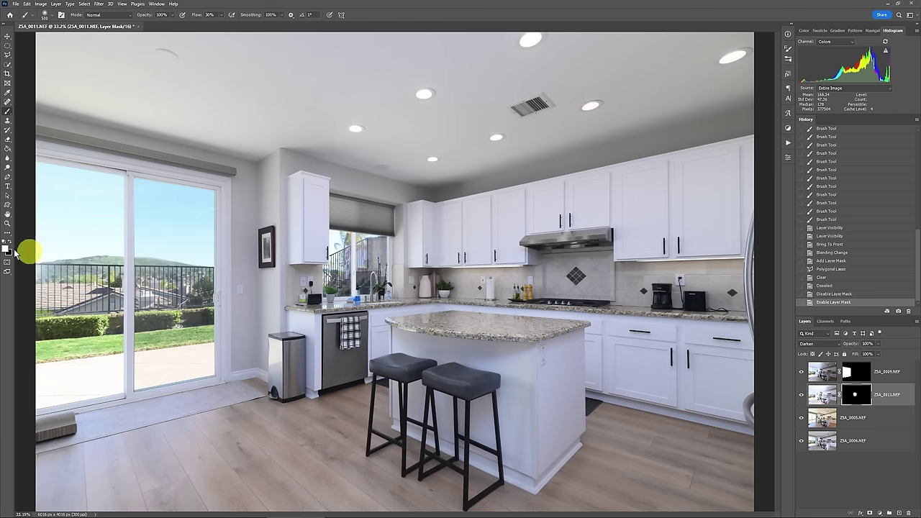
pyautogui.click(40, 271)
pyautogui.click(45, 269)
pyautogui.click(45, 275)
pyautogui.click(46, 274)
pyautogui.click(45, 271)
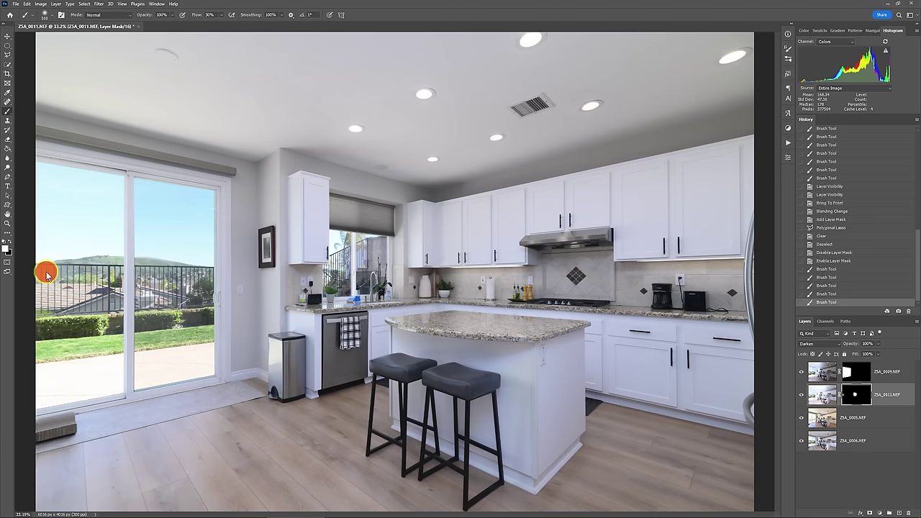
pyautogui.click(43, 270)
pyautogui.click(42, 269)
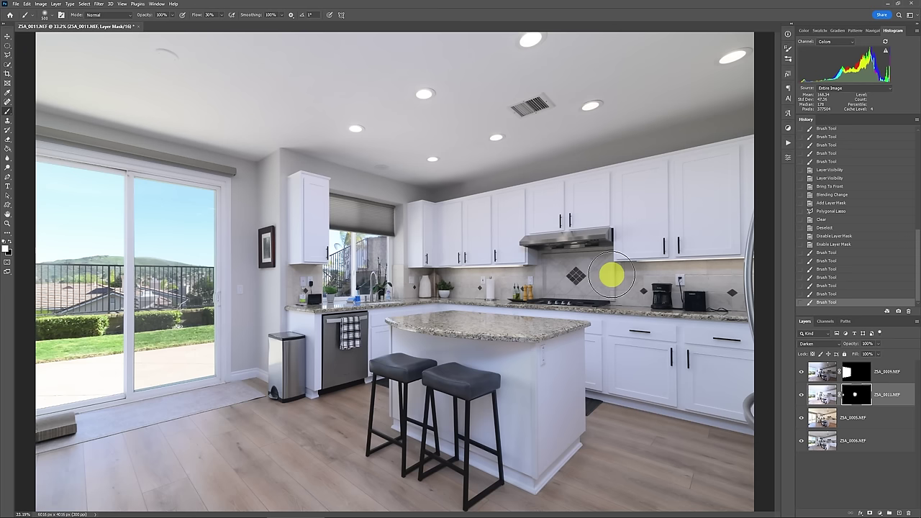
# Flatten the blended image and switch to the edited kitchen photo ZSA_0005-Edit.tif in Lightroom Classic.
pyautogui.hotkey('alt', 'l')
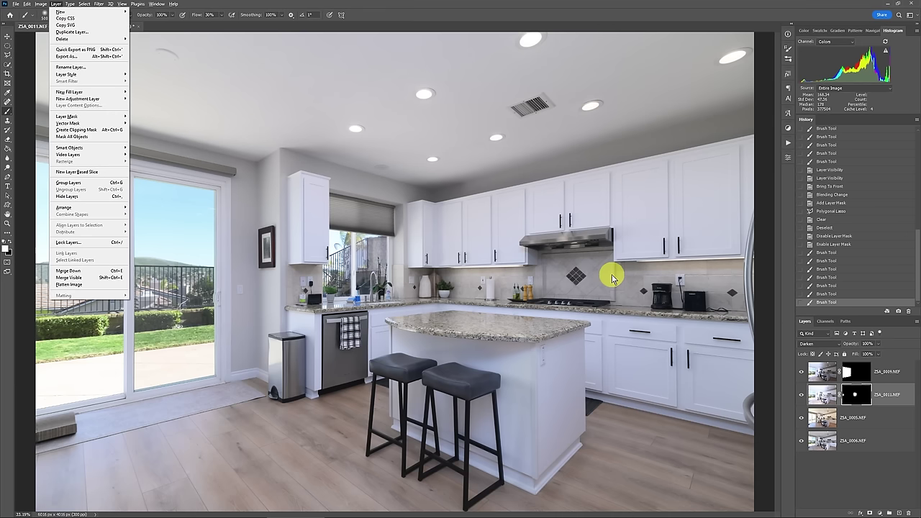
pyautogui.press('f')
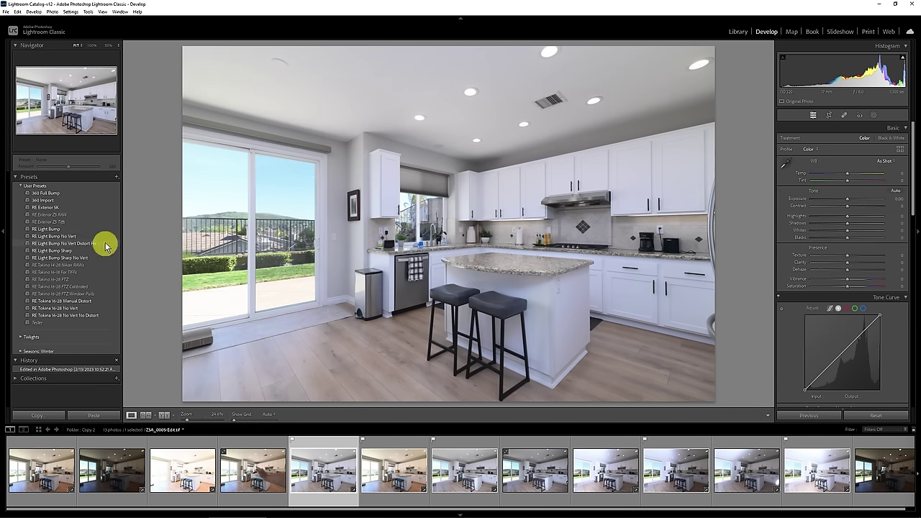
# Apply the RE Light Bump No Vert preset to the edited kitchen photo and set Highlights to -55.
pyautogui.click(70, 236)
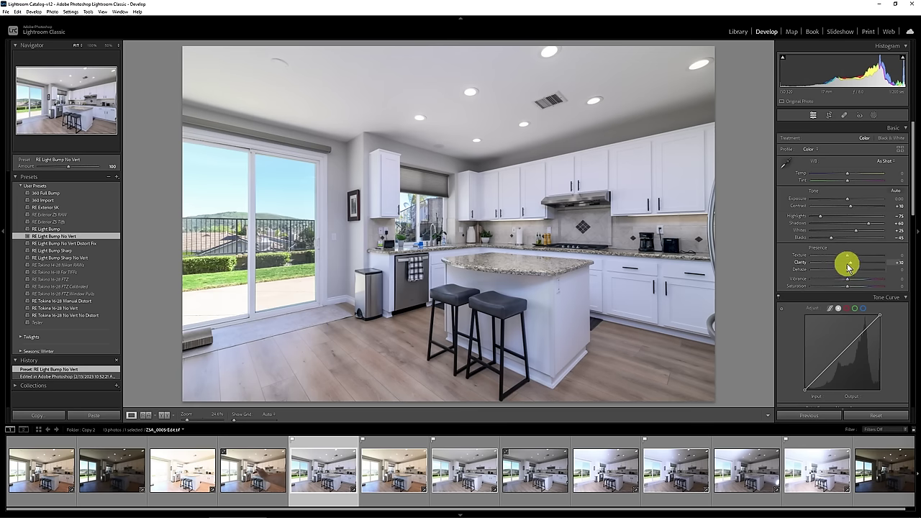
pyautogui.click(829, 216)
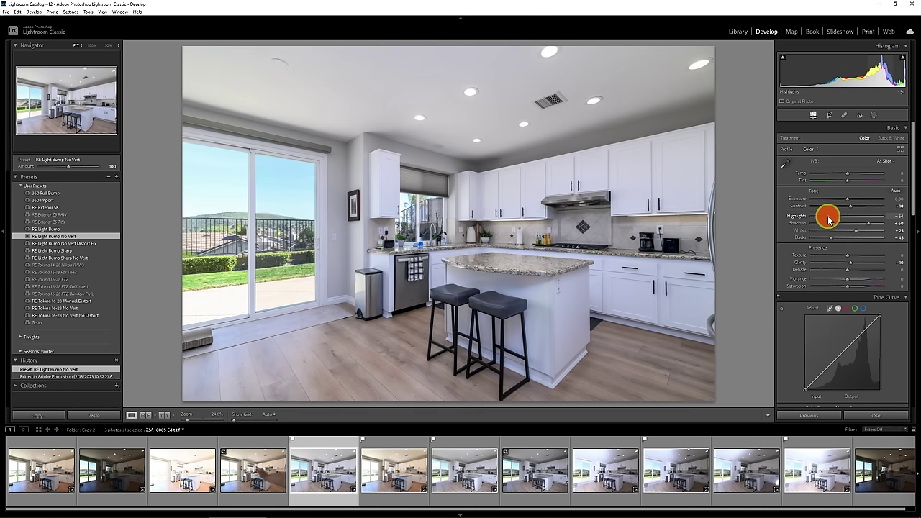
pyautogui.click(827, 216)
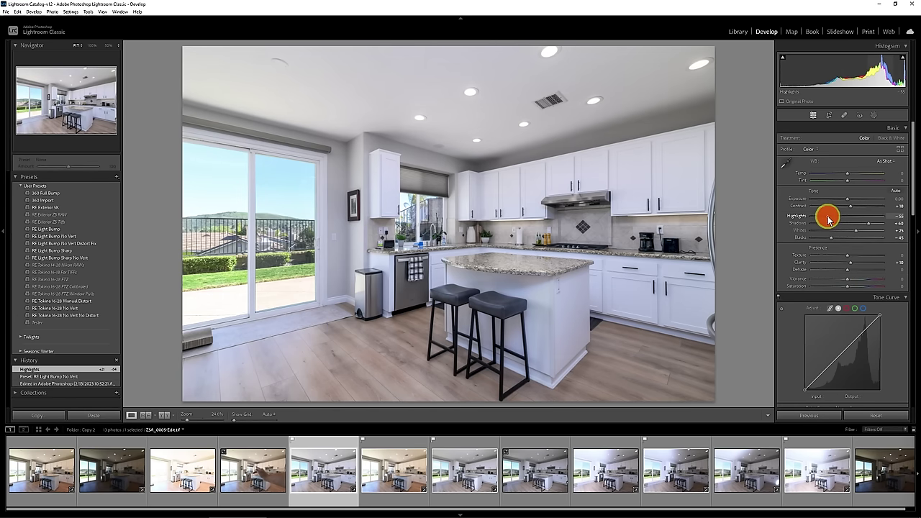
# Crop the photo slightly inward from its upper-right corner at the original aspect ratio and apply the crop.
pyautogui.click(829, 116)
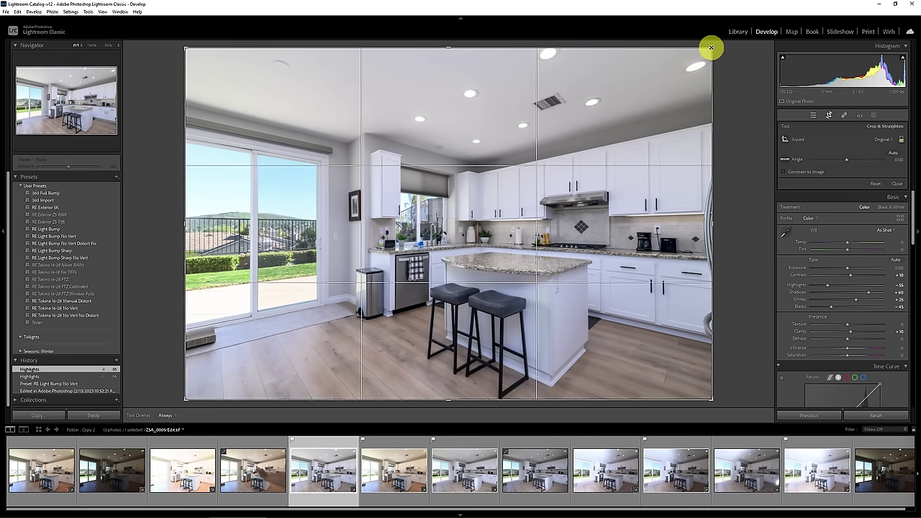
pyautogui.moveTo(710, 47); pyautogui.dragTo(709, 53)
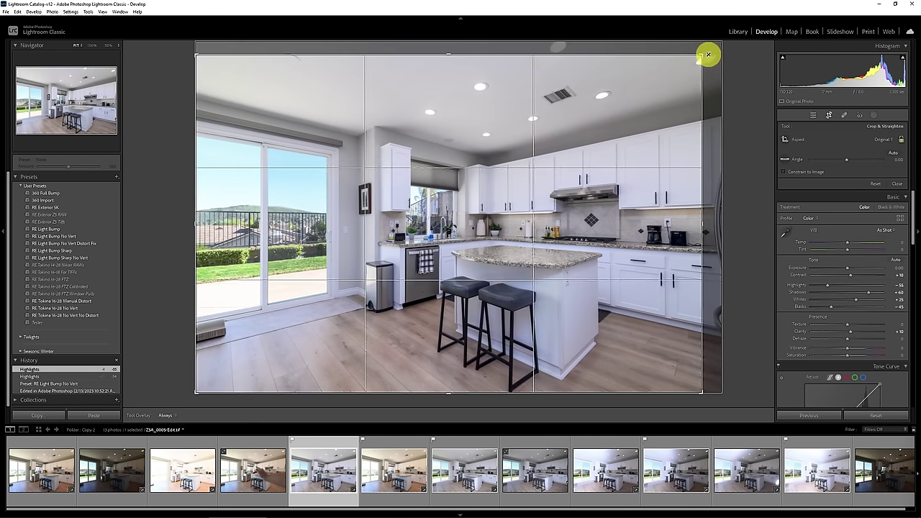
pyautogui.doubleClick(635, 134)
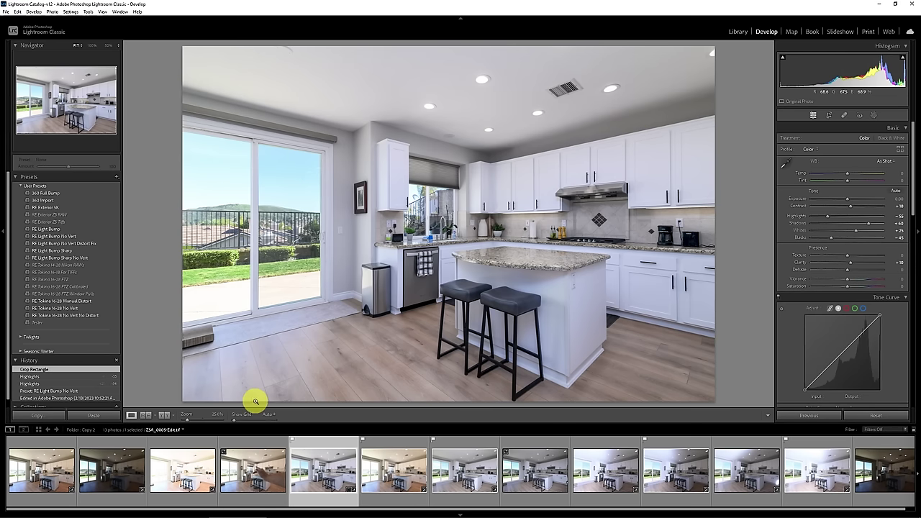
# Review the bracketed exposures ZSA_0001.NEF, ZSA_0002.NEF and ZSA_0003.NEF, returning to ZSA_0001.NEF.
pyautogui.click(49, 473)
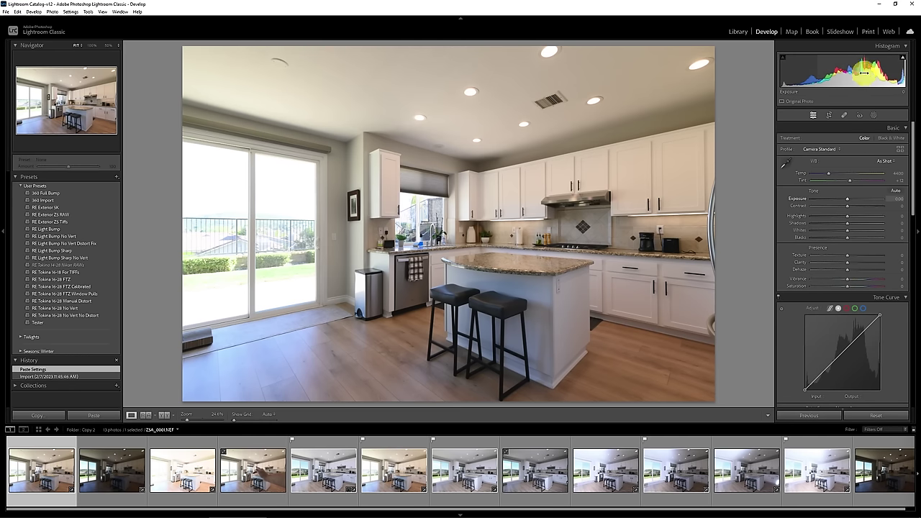
pyautogui.click(107, 464)
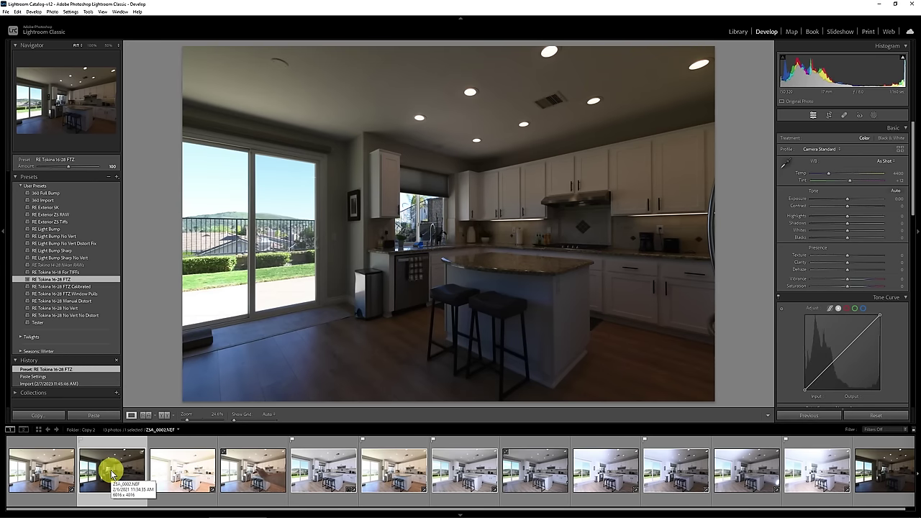
pyautogui.click(181, 475)
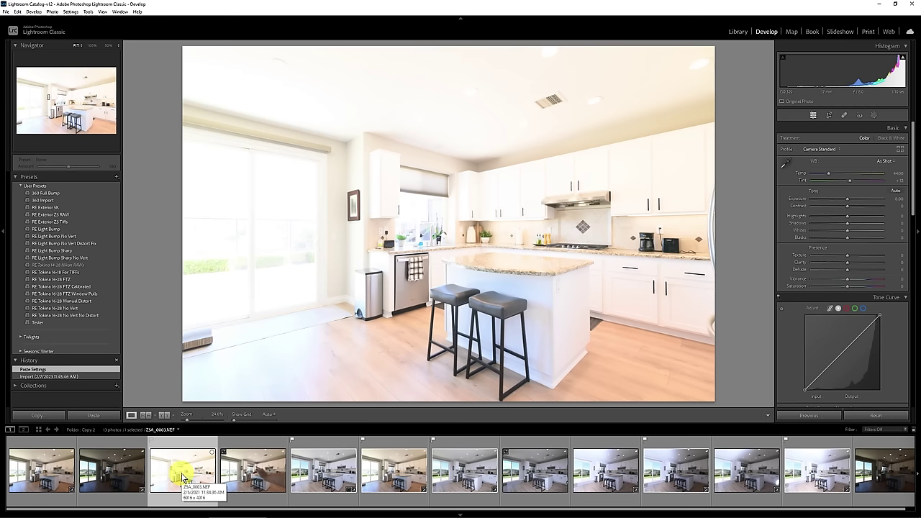
pyautogui.click(49, 468)
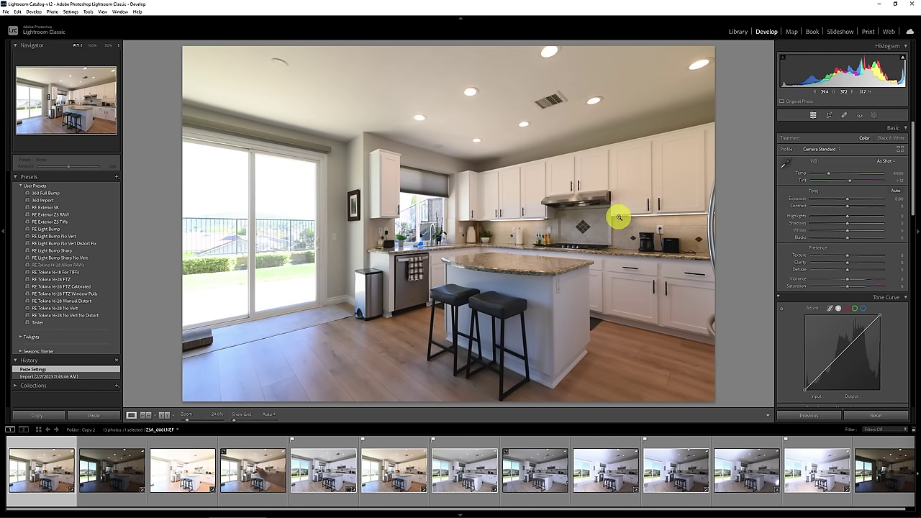
# Try correcting the white balance of ZSA_0001.NEF by sampling the ceiling with the White Balance Selector, and undo it.
pyautogui.click(787, 161)
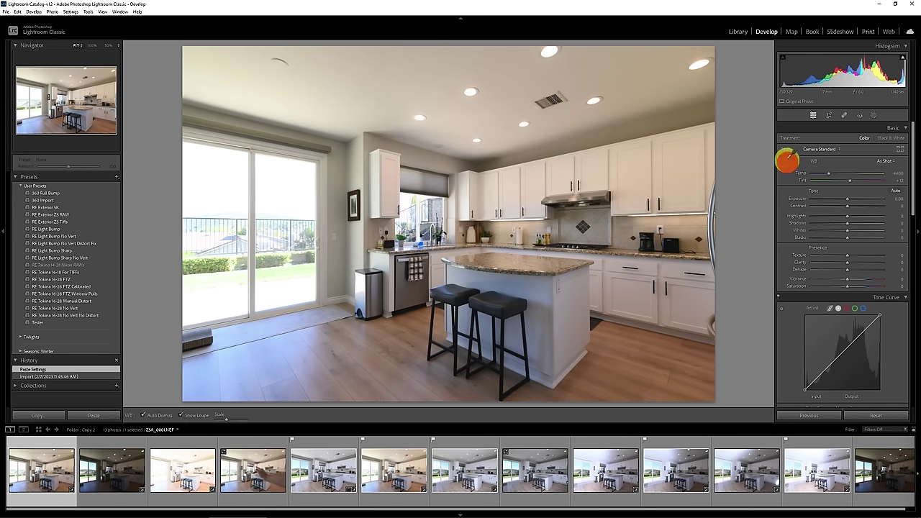
pyautogui.click(609, 82)
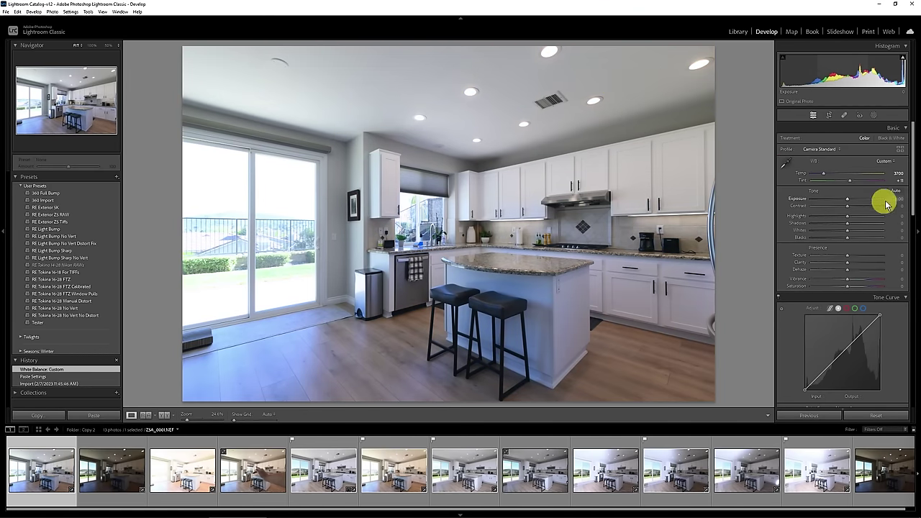
pyautogui.hotkey('ctrl', 'z')
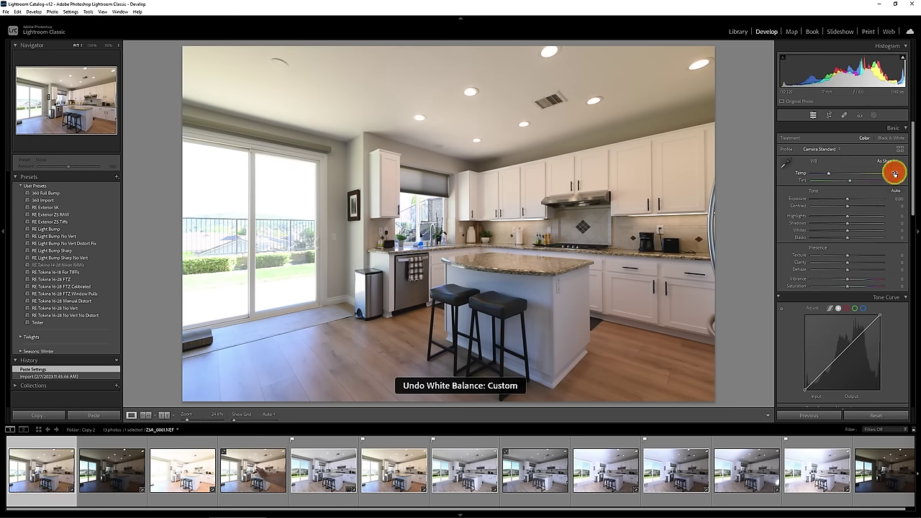
# Set the white balance of ZSA_0001.NEF to a temperature of 4000 and a tint of +10.
pyautogui.click(894, 172)
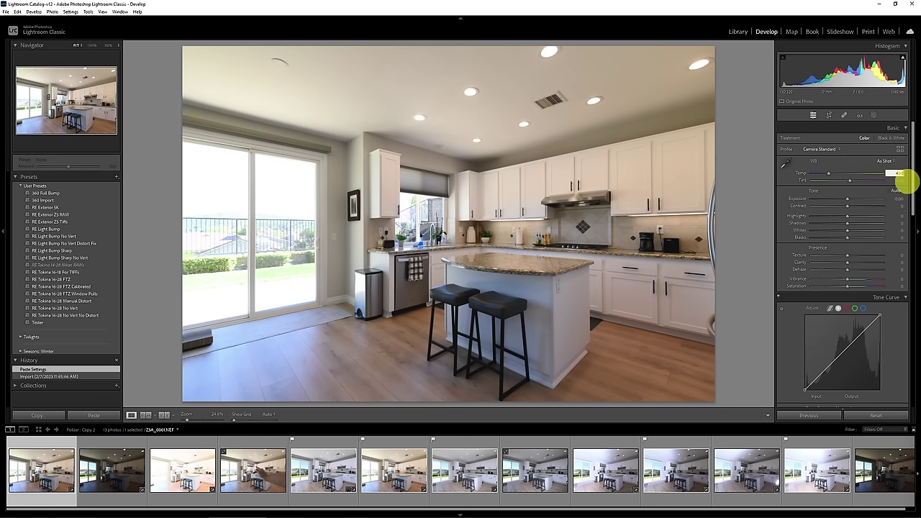
pyautogui.write('4000')
pyautogui.press('Return')
pyautogui.press('Tab')
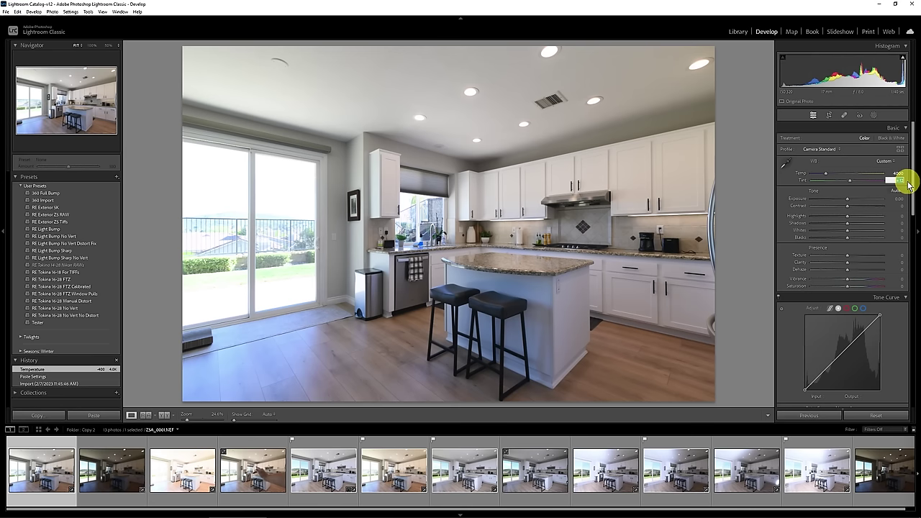
pyautogui.write('10')
pyautogui.press('Return')
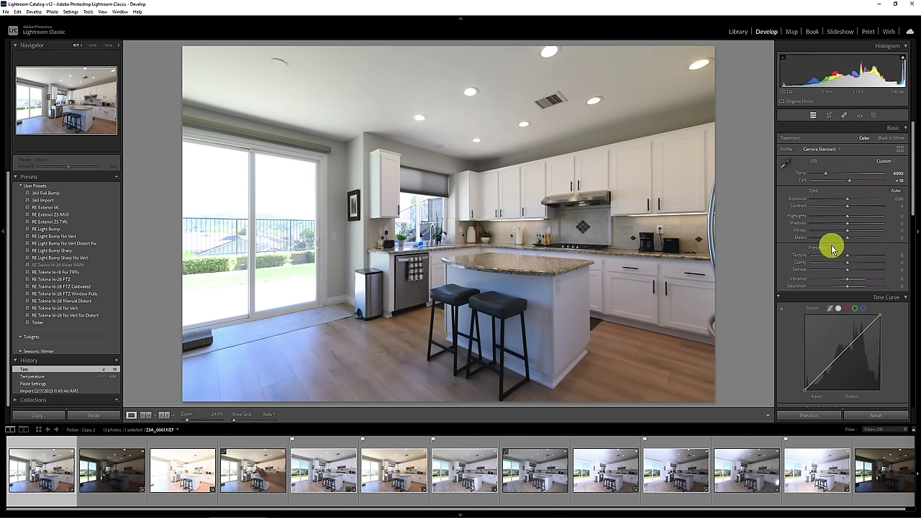
# Give the bright exposure ZSA_0003.NEF the same white balance, with temperature 4000 and tint +10.
pyautogui.click(198, 471)
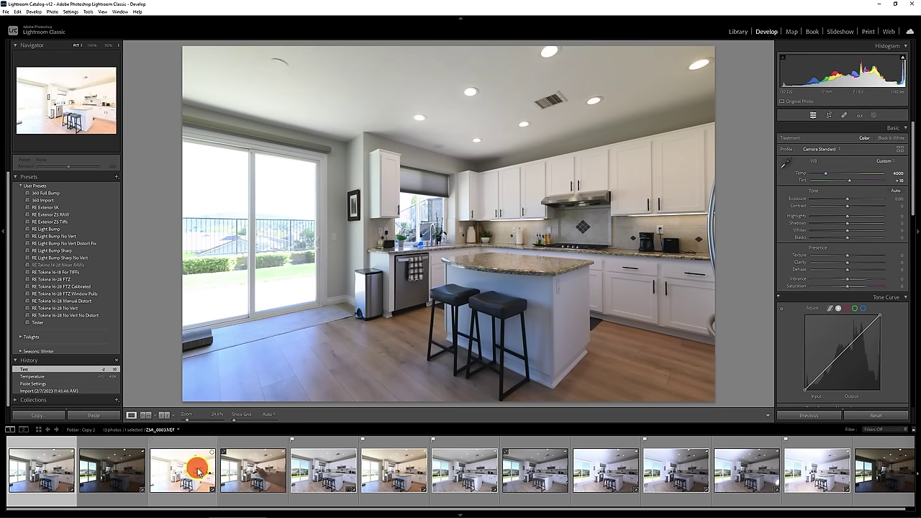
pyautogui.click(902, 173)
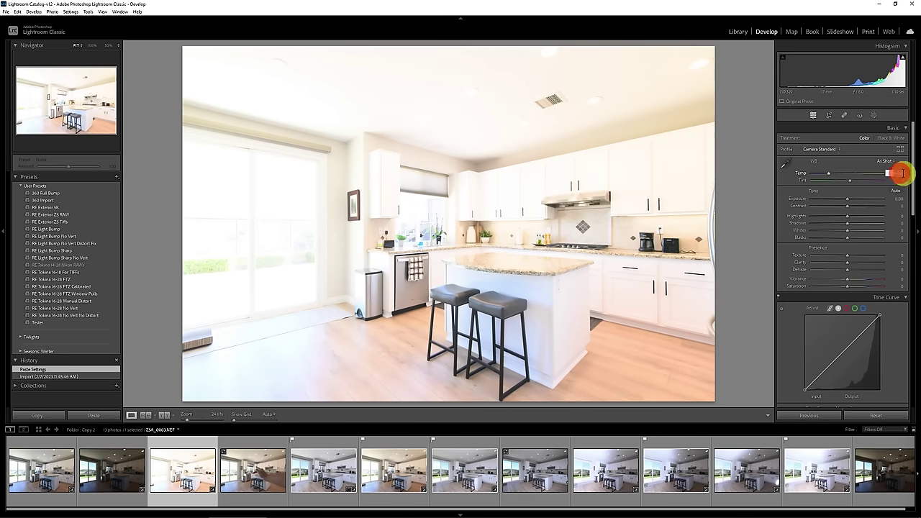
pyautogui.moveTo(901, 173); pyautogui.dragTo(888, 173)
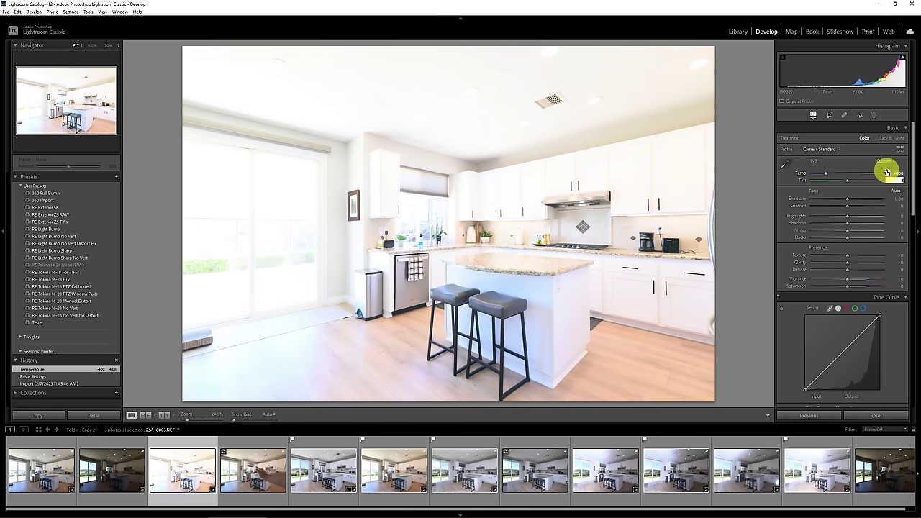
pyautogui.press('Tab')
pyautogui.write('10')
pyautogui.press('Return')
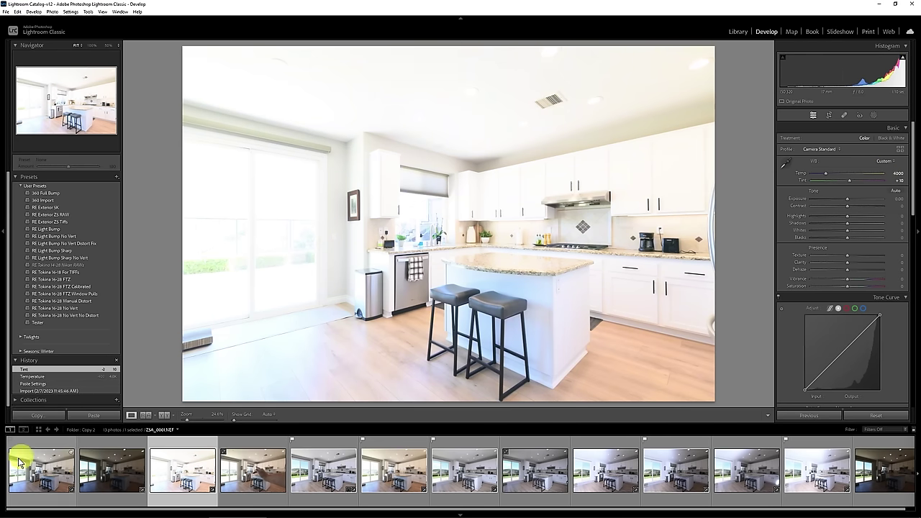
# Compare with ZSA_0001.NEF, and tone down ZSA_0003.NEF with Highlights at -97, Whites at -73 and Exposure at -0.18.
pyautogui.click(57, 475)
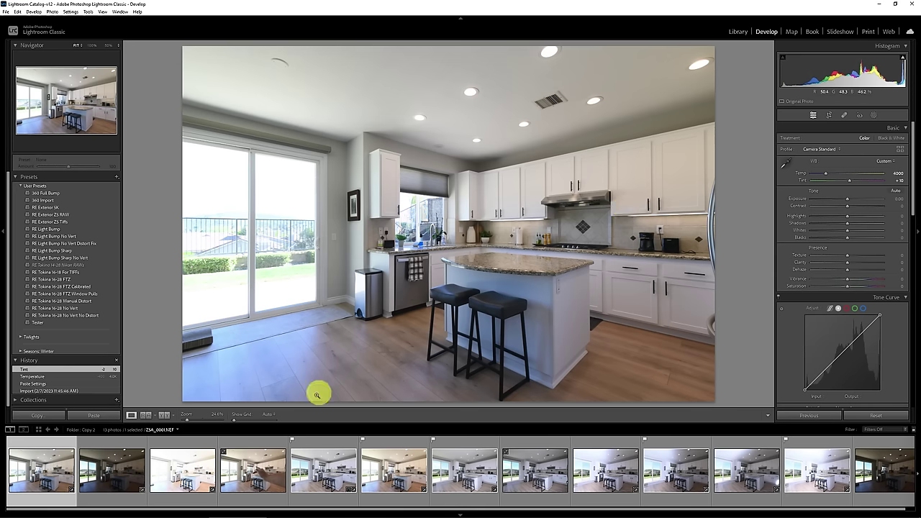
pyautogui.click(185, 474)
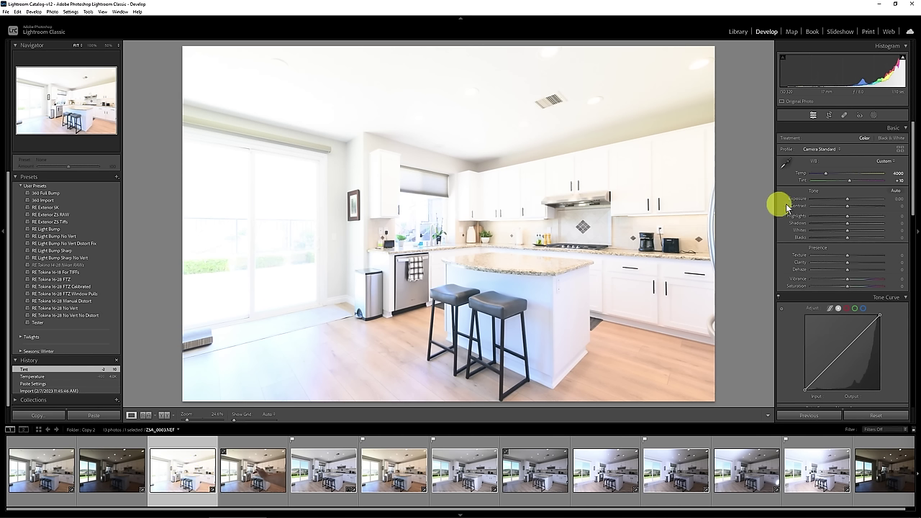
pyautogui.moveTo(813, 220)
pyautogui.mouseDown()
pyautogui.moveTo(816, 232)
pyautogui.moveTo(821, 226)
pyautogui.mouseUp()
pyautogui.moveTo(845, 197); pyautogui.dragTo(847, 202)
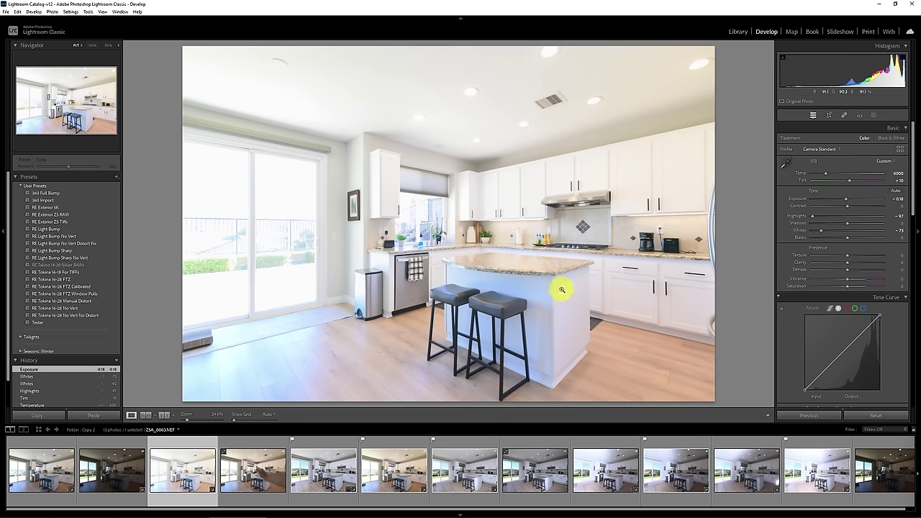
# Select the three exposures ZSA_0001.NEF to ZSA_0003.NEF, and in their layered Photoshop document bring ZSA_0003.NEF to the front.
pyautogui.keyDown('shift'); pyautogui.click(59, 472); pyautogui.keyUp('shift')
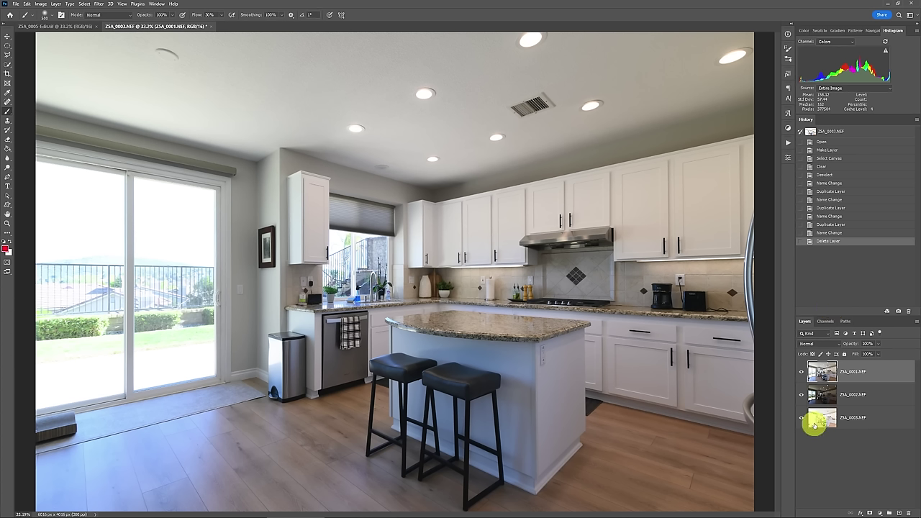
pyautogui.click(860, 418)
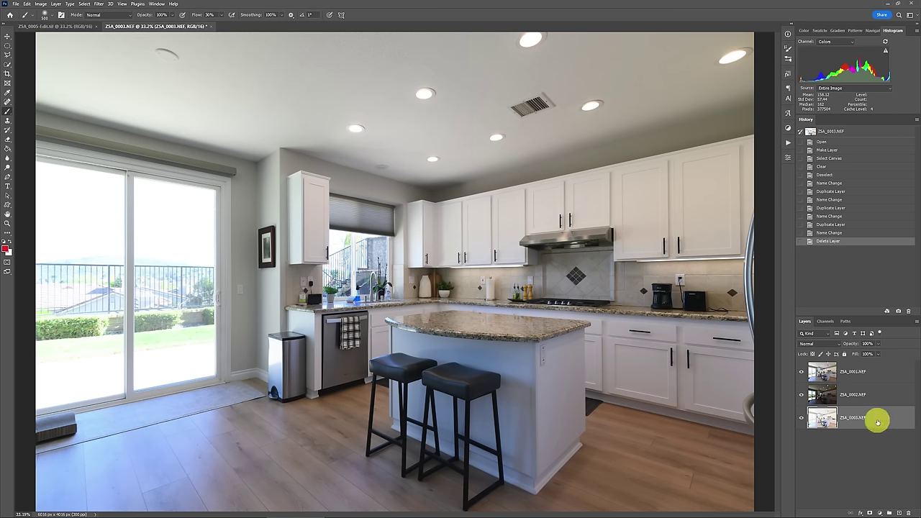
pyautogui.hotkey('ctrl', 'shift', ']')
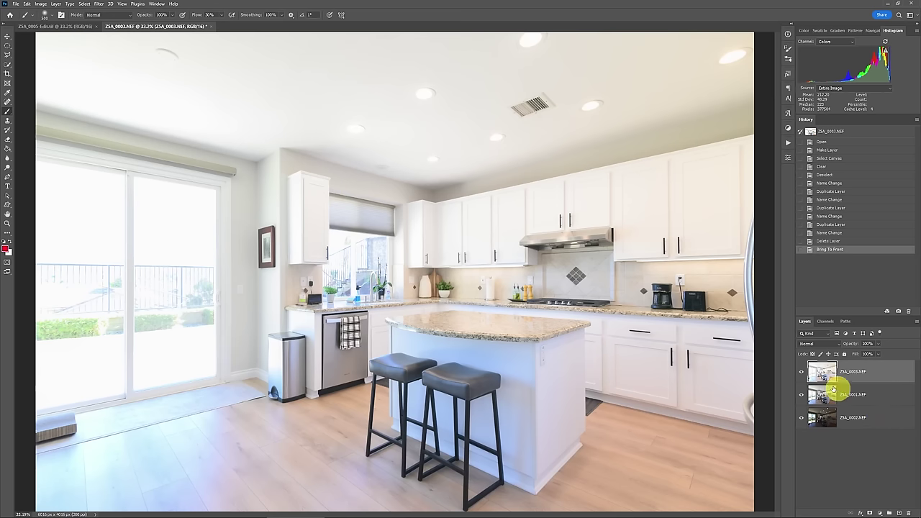
# Load the luminosity of ZSA_0003.NEF as a selection from its RGB channel.
pyautogui.click(824, 322)
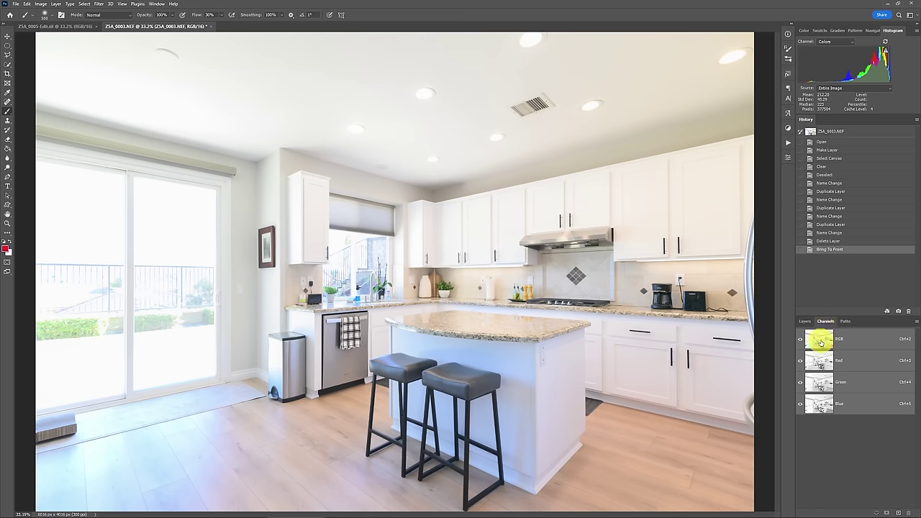
pyautogui.keyDown('ctrl'); pyautogui.click(820, 343); pyautogui.keyUp('ctrl')
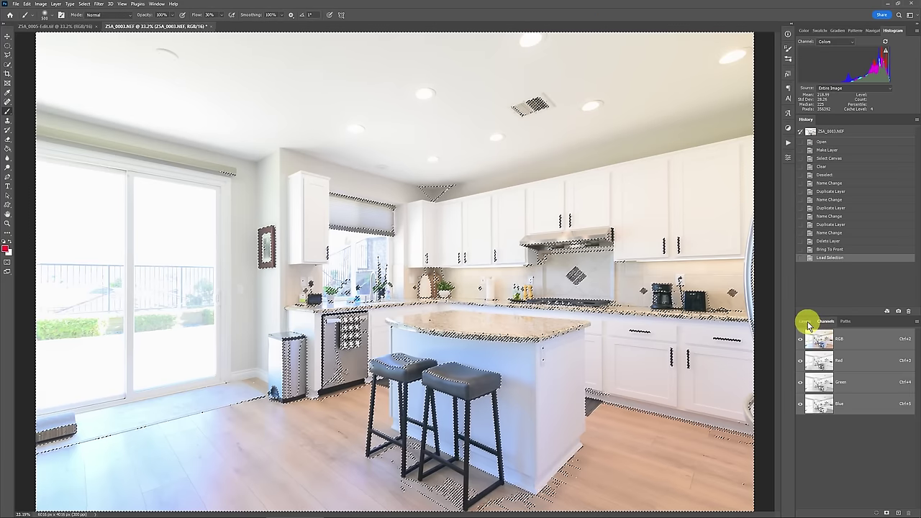
pyautogui.click(807, 322)
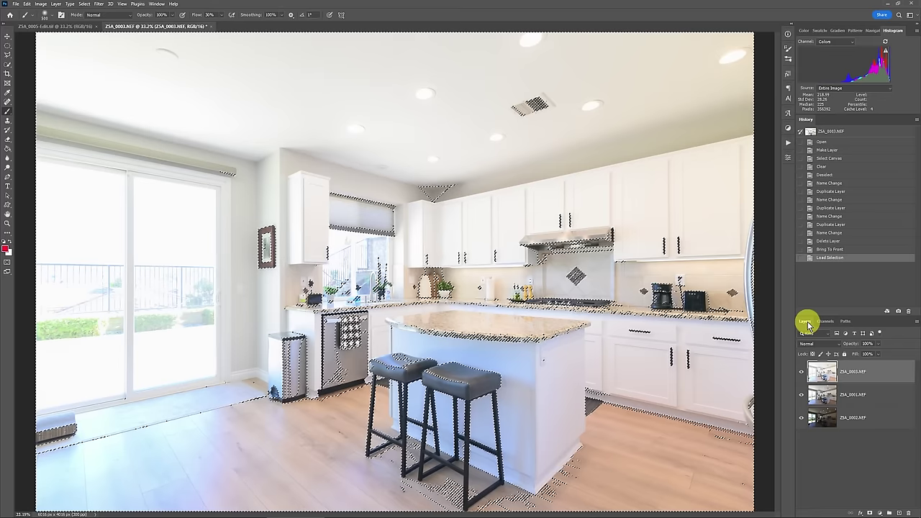
# Feather the luminosity selection by 150 pixels.
pyautogui.hotkey('alt', 's')
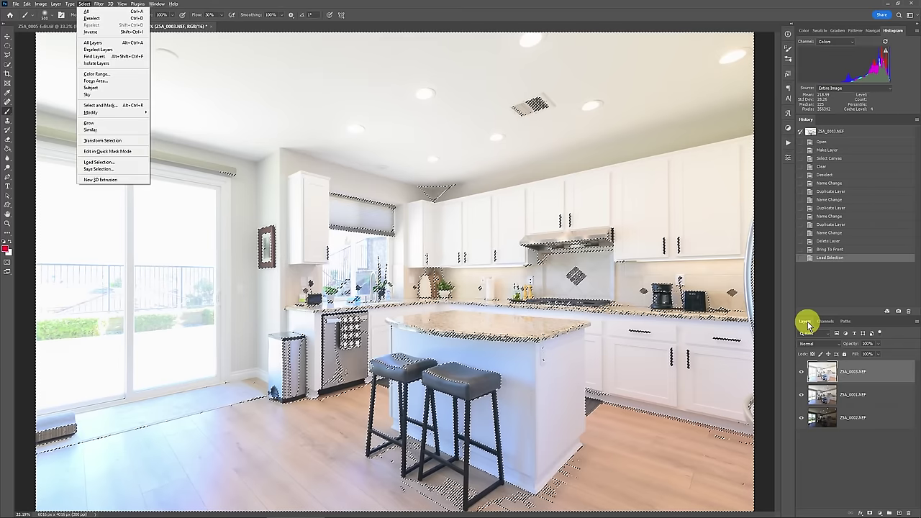
pyautogui.press('m')
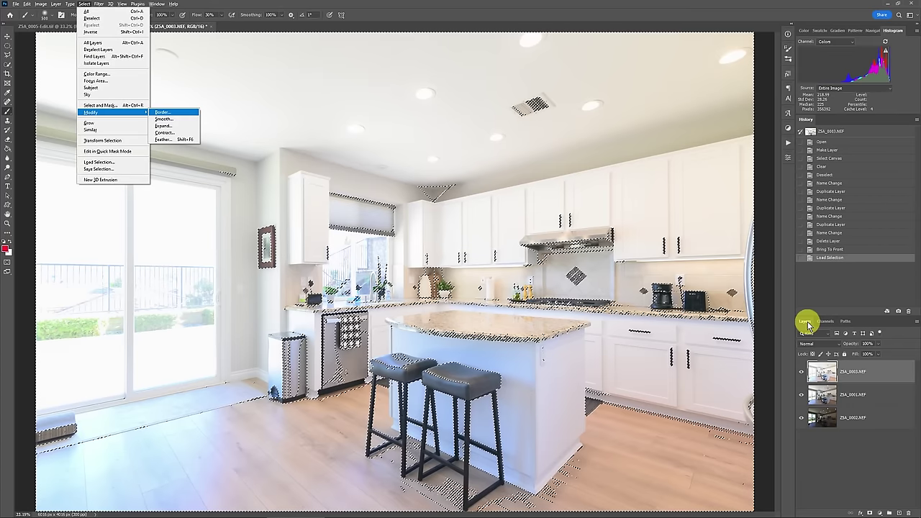
pyautogui.press('Down')
pyautogui.press('Down')
pyautogui.press('Down')
pyautogui.press('Down')
pyautogui.press('Return')
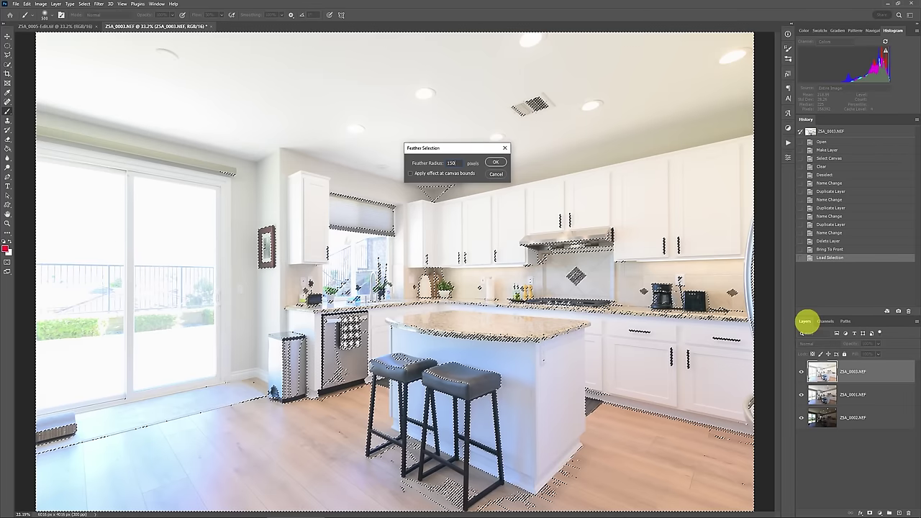
pyautogui.press('Return')
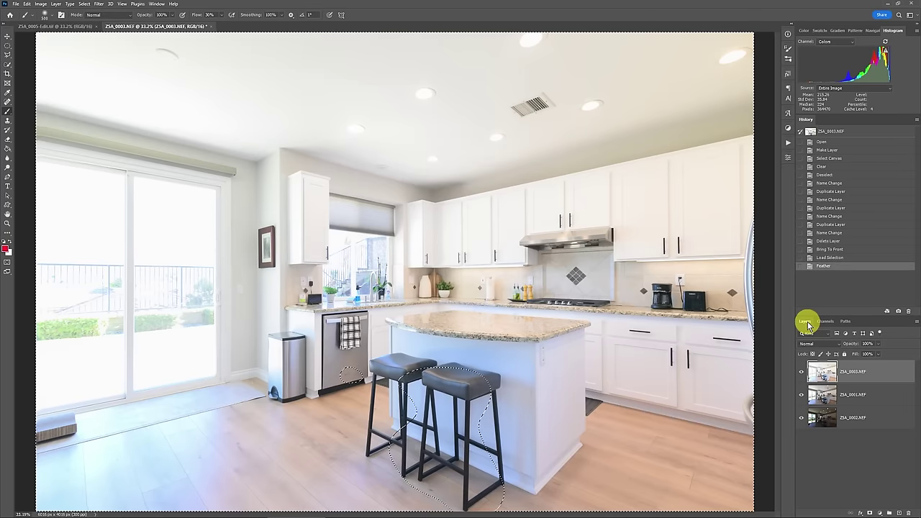
# Add the feathered selection as a layer mask on ZSA_0003.NEF, and compare the image with the layer and its mask off and on.
pyautogui.click(871, 513)
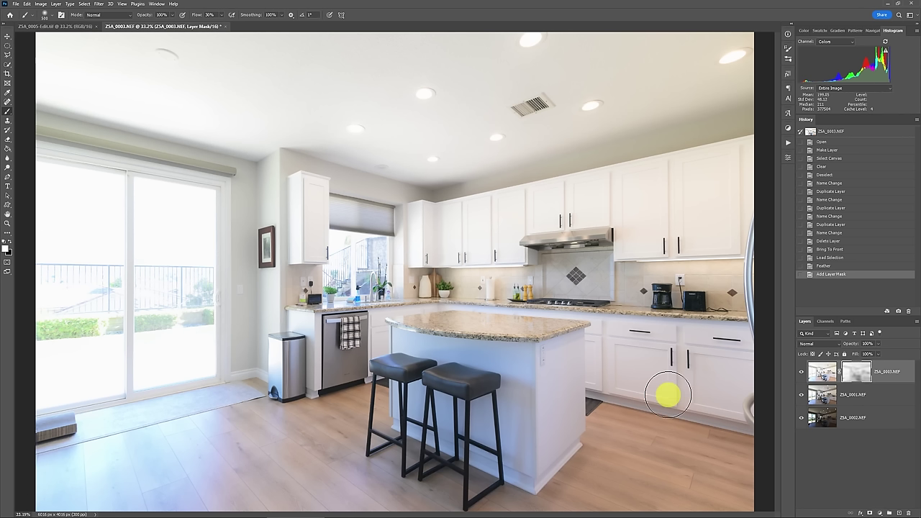
pyautogui.click(801, 372)
pyautogui.click(801, 372)
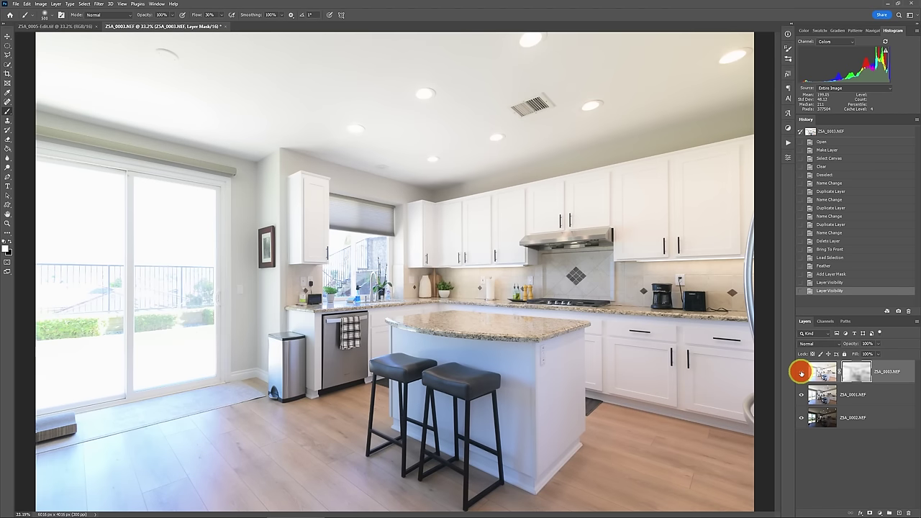
pyautogui.keyDown('shift'); pyautogui.click(854, 372); pyautogui.keyUp('shift')
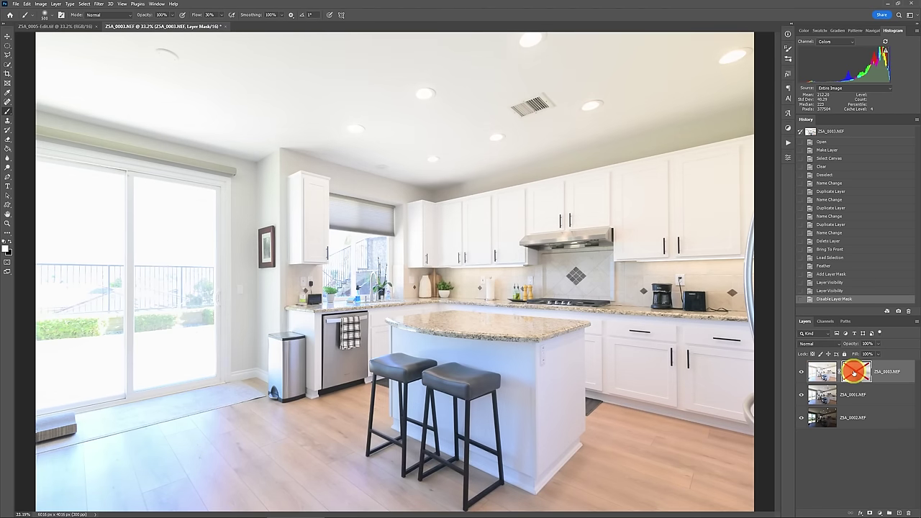
pyautogui.keyDown('shift'); pyautogui.click(855, 373); pyautogui.keyUp('shift')
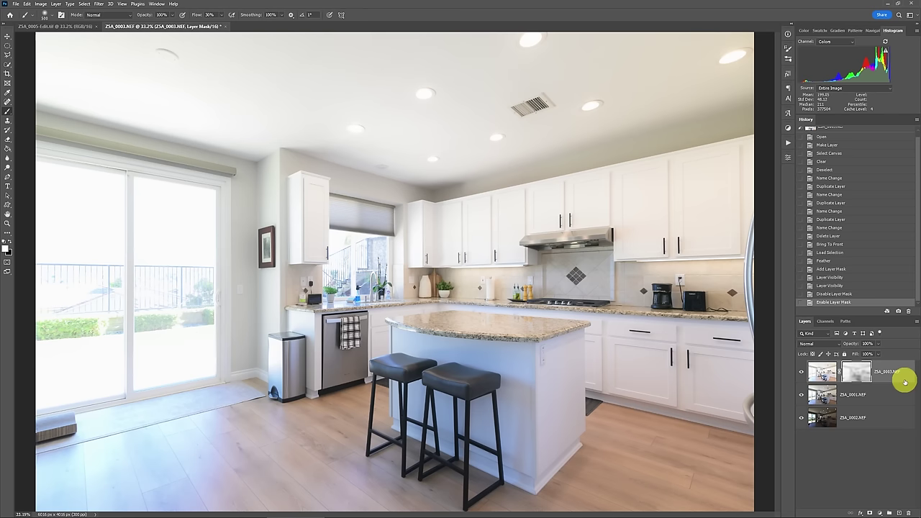
# Add a Hue/Saturation adjustment layer above ZSA_0003.NEF with its default settings.
pyautogui.hotkey('alt', 'l')
pyautogui.press('j')
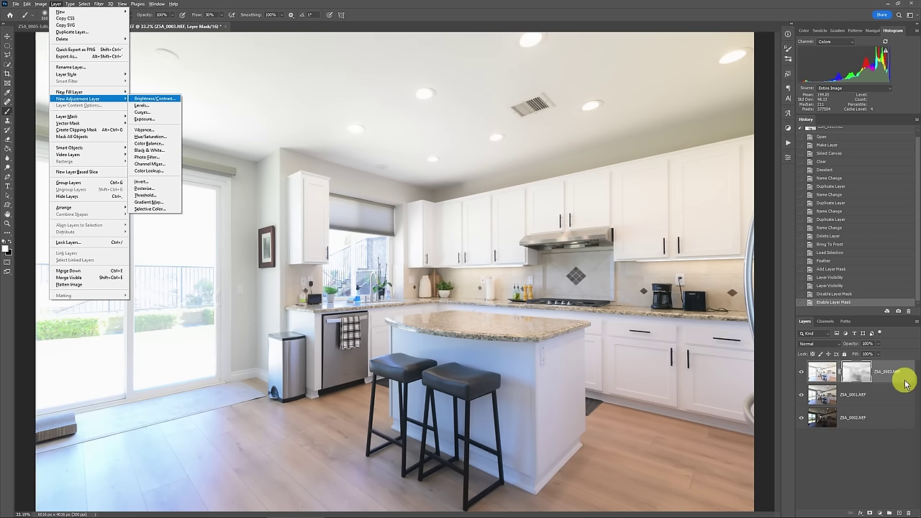
pyautogui.press('Down')
pyautogui.press('Down')
pyautogui.press('Down')
pyautogui.press('Down')
pyautogui.press('Down')
pyautogui.press('Return')
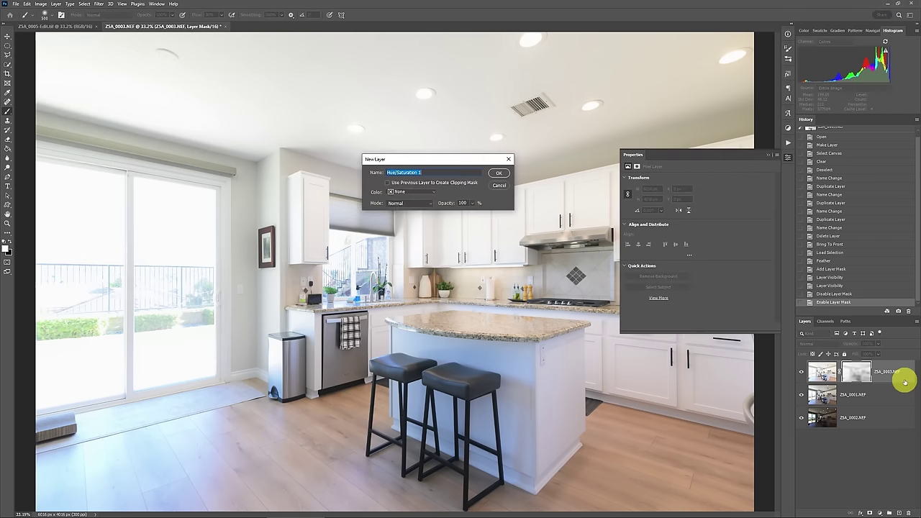
pyautogui.press('Return')
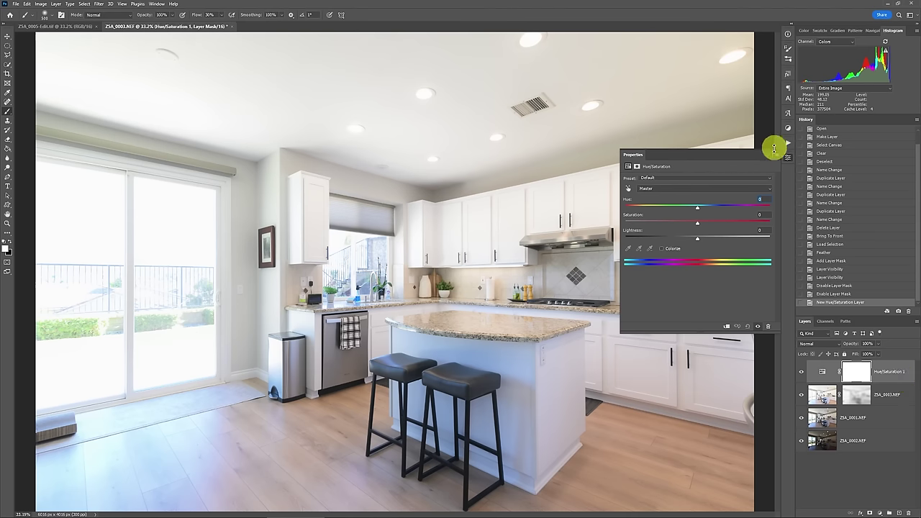
pyautogui.click(770, 153)
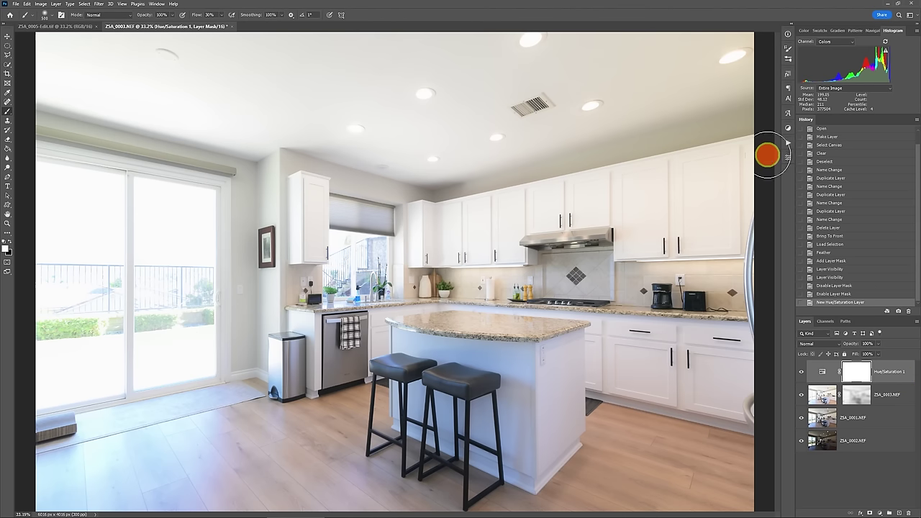
# Put ZSA_0003.NEF in a group named Group 1 and give the group a white reveal-all layer mask.
pyautogui.click(887, 394)
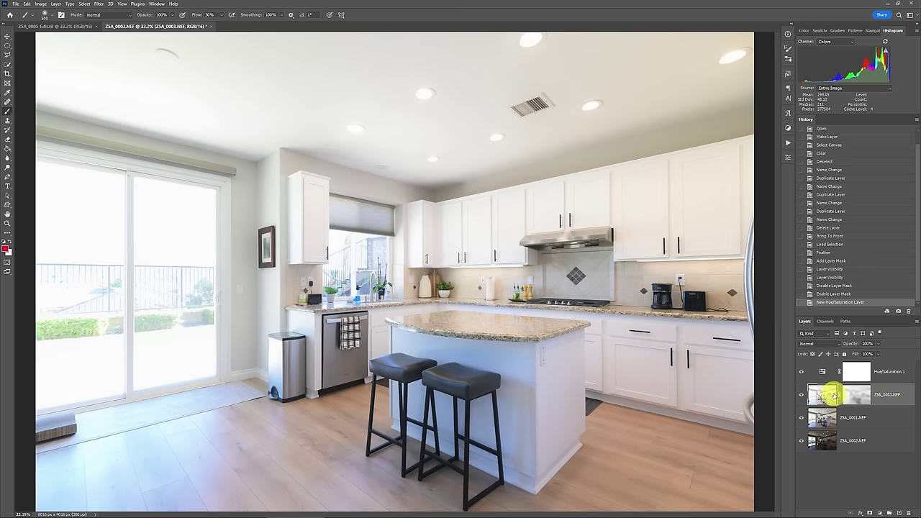
pyautogui.rightClick(888, 395)
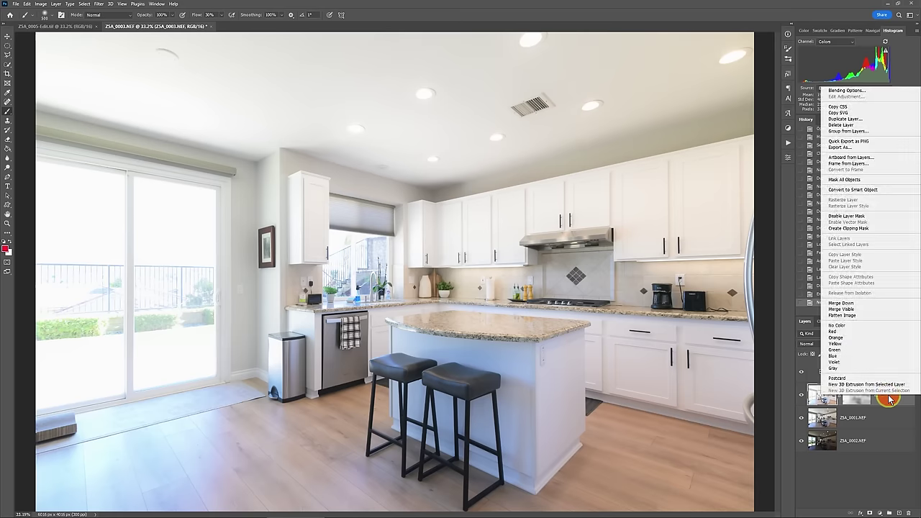
pyautogui.click(864, 131)
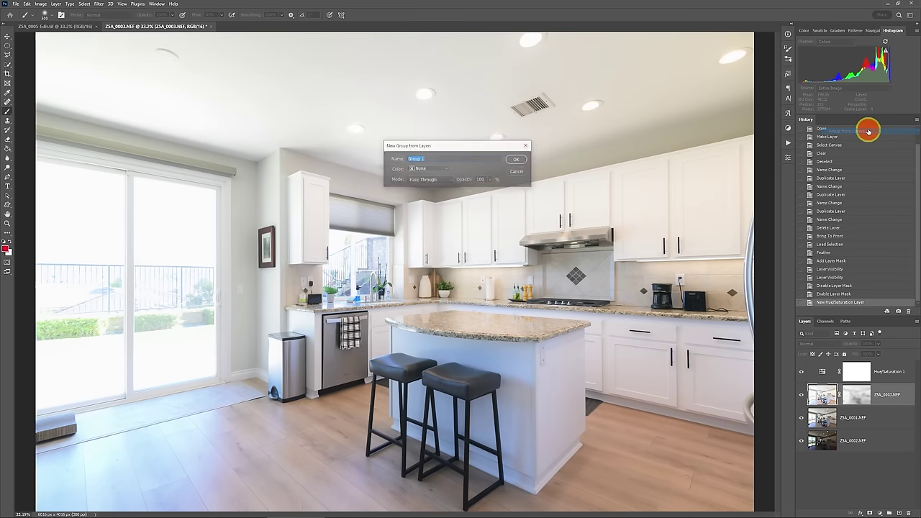
pyautogui.click(518, 159)
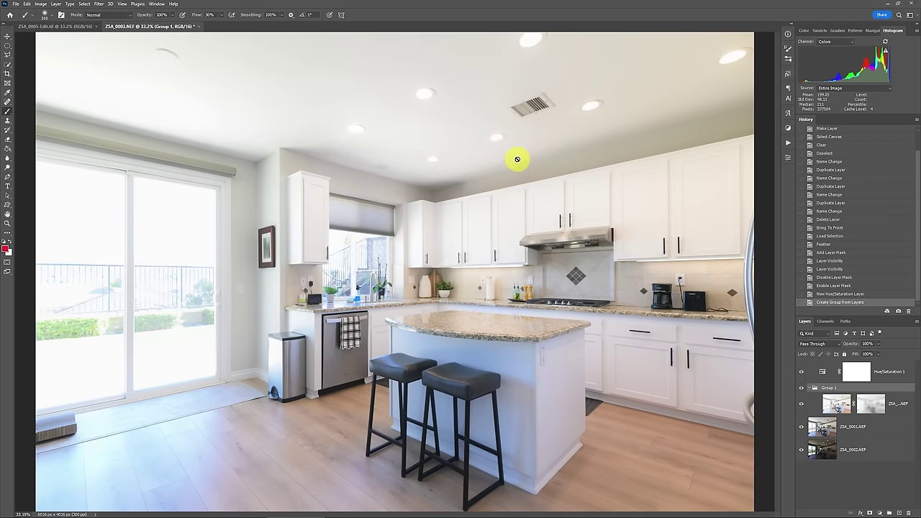
pyautogui.hotkey('alt', 'l')
pyautogui.press('m')
pyautogui.press('r')
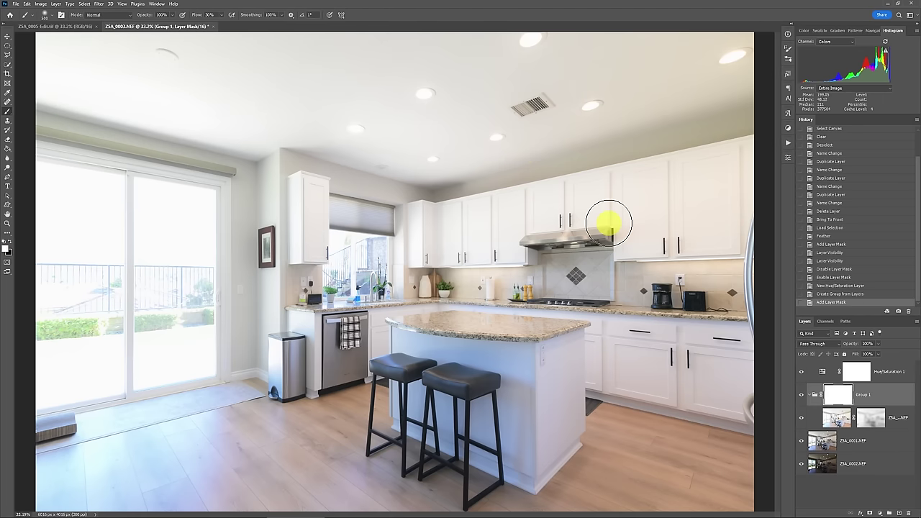
# Erase on the Group 1 mask over the upper cabinets with a soft 1500 px Eraser at 30% flow.
pyautogui.press('e')
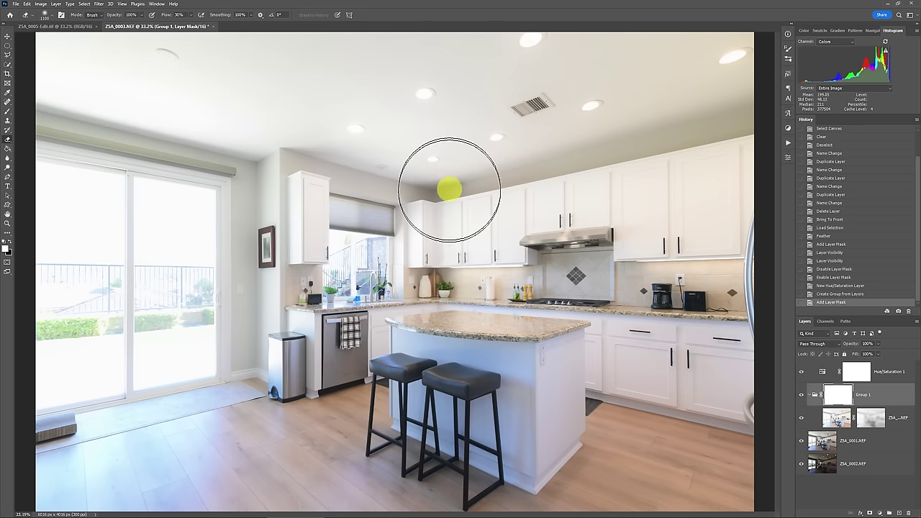
pyautogui.hotkey('ctrl', '-')
pyautogui.click(429, 232)
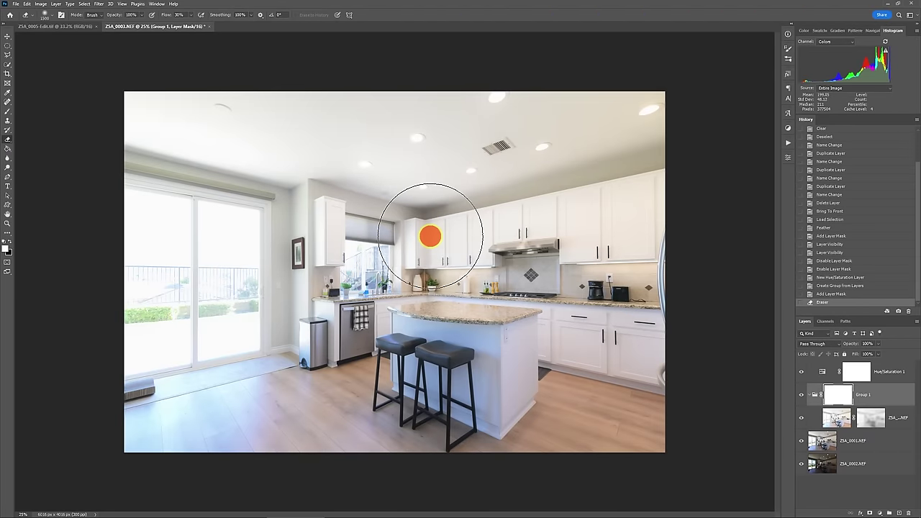
pyautogui.click(439, 233)
pyautogui.click(497, 225)
pyautogui.click(555, 224)
# Erase on the Group 1 mask over the picture wall, the sliding glass door and the floor in front of it.
pyautogui.click(290, 274)
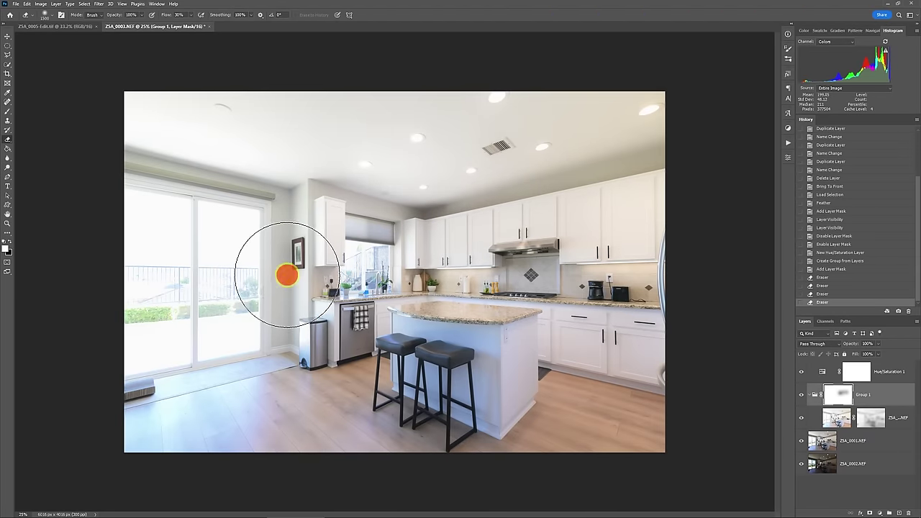
pyautogui.click(227, 222)
pyautogui.click(134, 200)
pyautogui.click(182, 221)
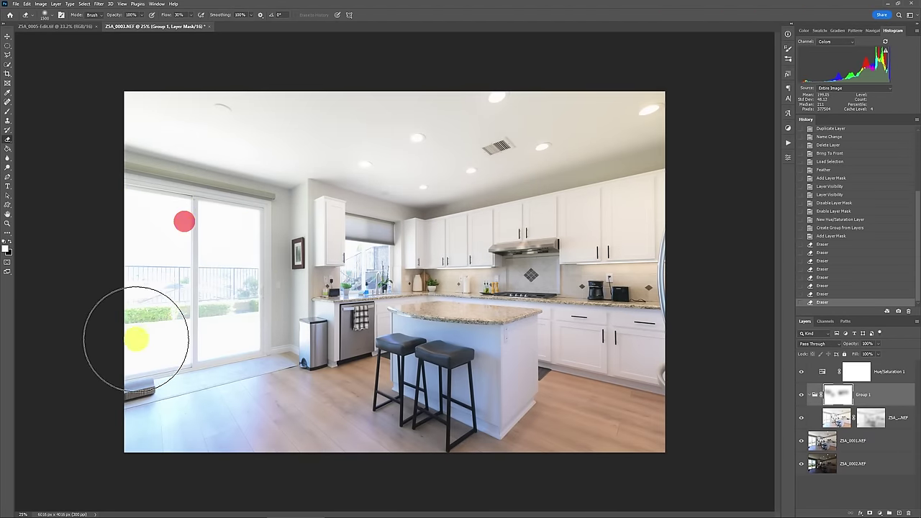
pyautogui.click(136, 339)
pyautogui.click(150, 360)
pyautogui.click(189, 385)
pyautogui.click(247, 372)
pyautogui.click(165, 430)
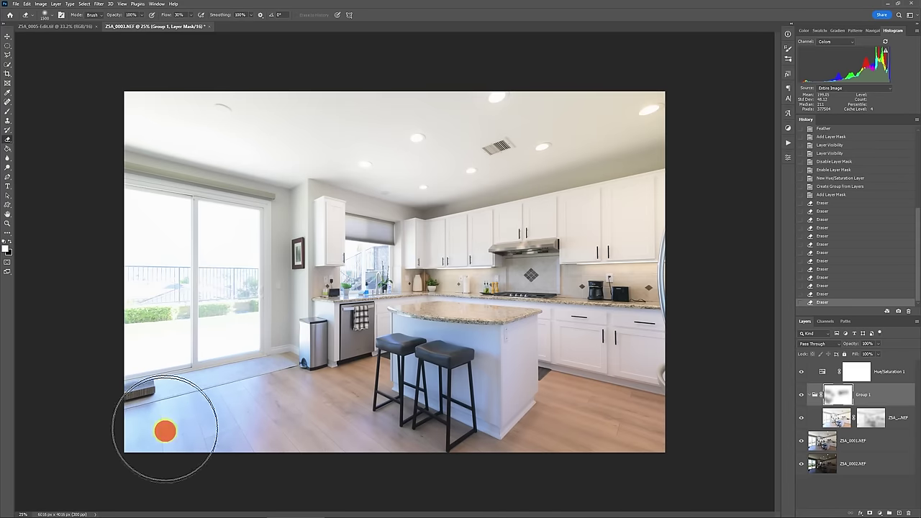
# Erase on the Group 1 mask over the wall beside the sliding door and the trash can, and undo the last stroke on the island.
pyautogui.click(287, 203)
pyautogui.click(287, 303)
pyautogui.click(312, 328)
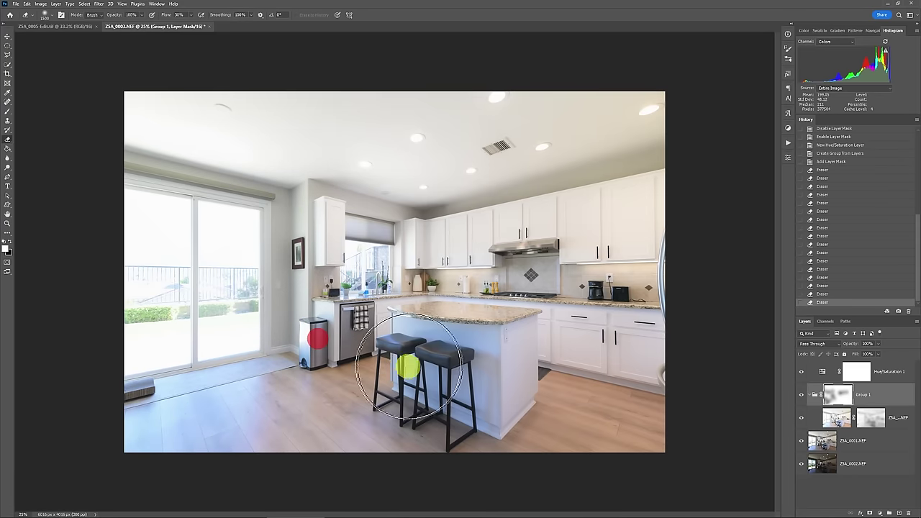
pyautogui.click(526, 353)
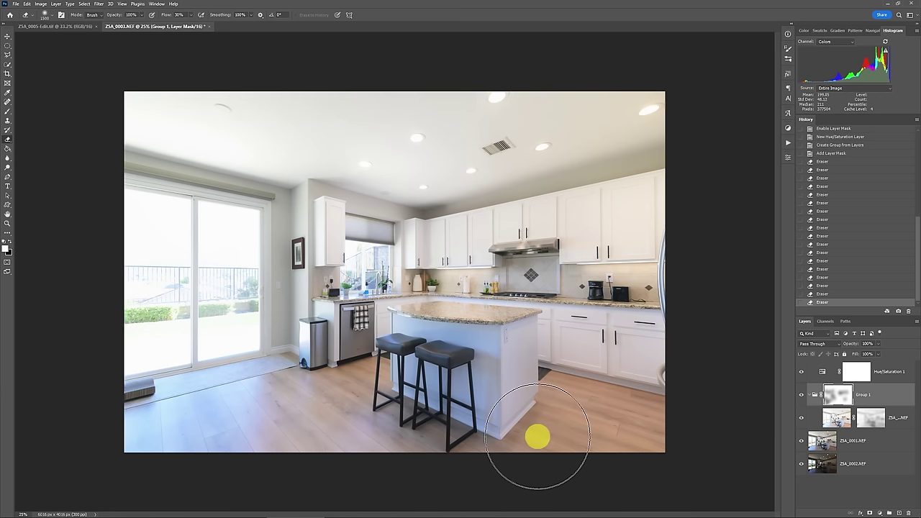
pyautogui.hotkey('ctrl', 'z')
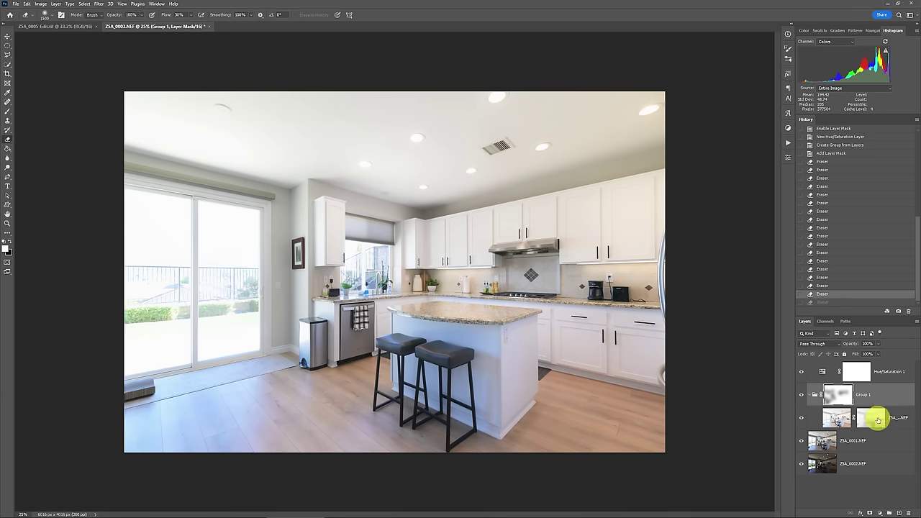
# Erase on the Group 1 mask around the kitchen window, over the dishwasher and over the upper cabinets.
pyautogui.moveTo(403, 235); pyautogui.dragTo(331, 228)
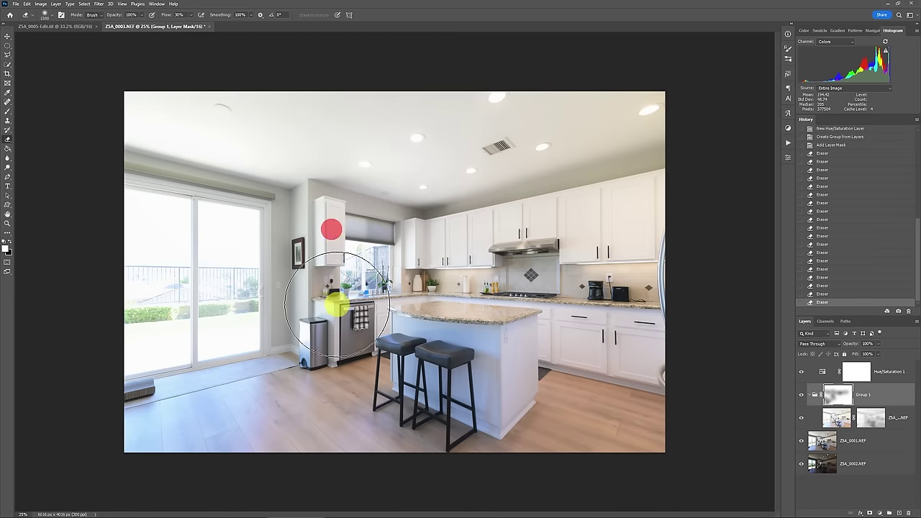
pyautogui.click(336, 305)
pyautogui.click(460, 229)
pyautogui.click(627, 211)
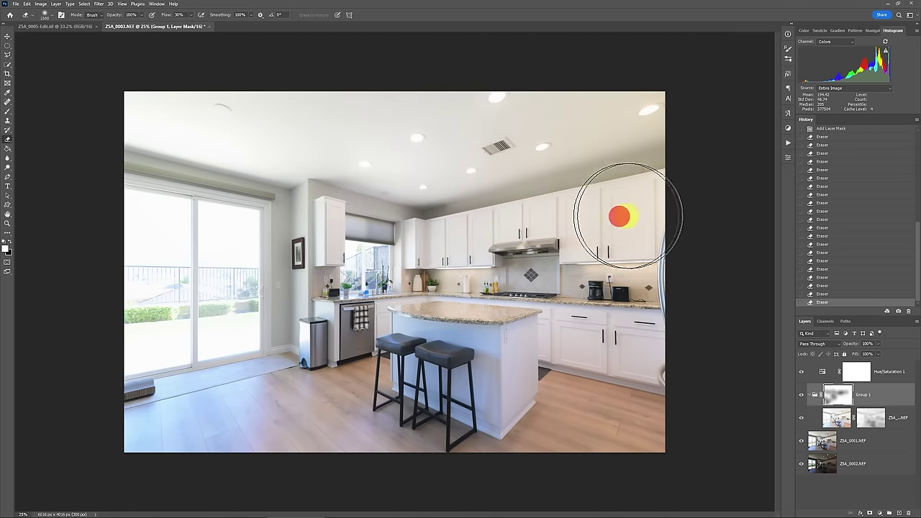
# Erase on the Group 1 mask over the sliding glass door panes and the ceiling above them.
pyautogui.click(164, 350)
pyautogui.click(149, 228)
pyautogui.click(223, 214)
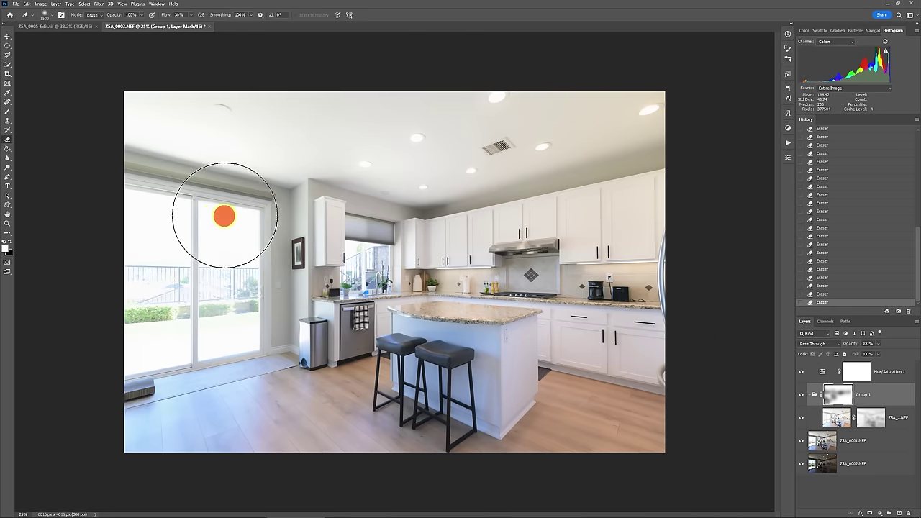
pyautogui.click(253, 208)
pyautogui.click(152, 133)
pyautogui.click(231, 131)
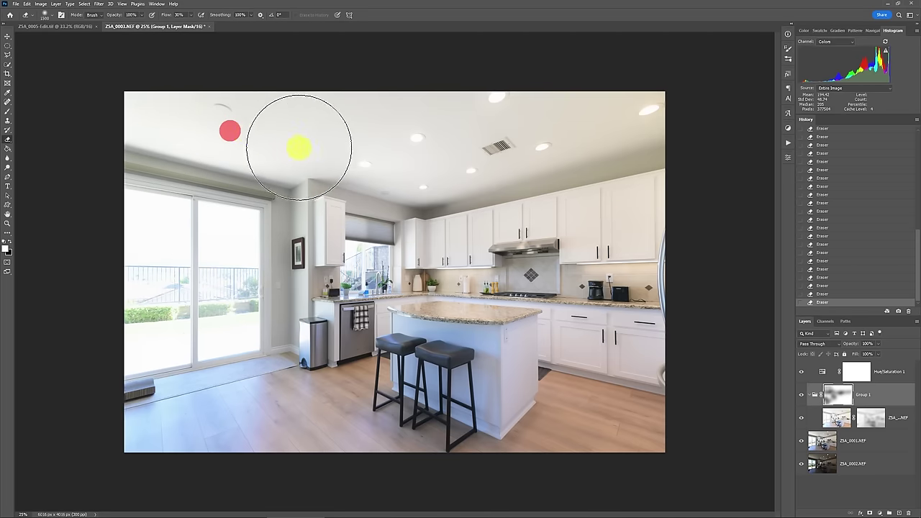
pyautogui.click(301, 147)
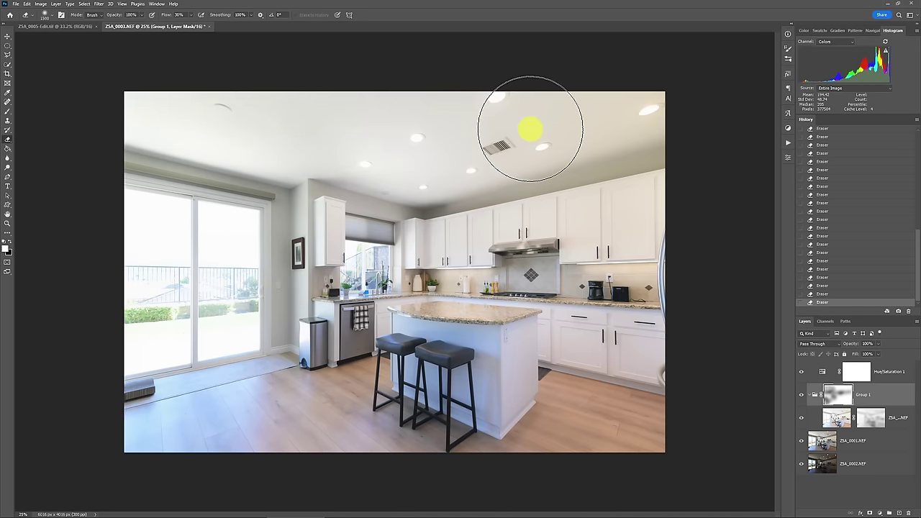
# Bring the dark ZSA_0002.NEF exposure to the top of the layer stack and add a Hide All layer mask to it.
pyautogui.hotkey('ctrl', '+')
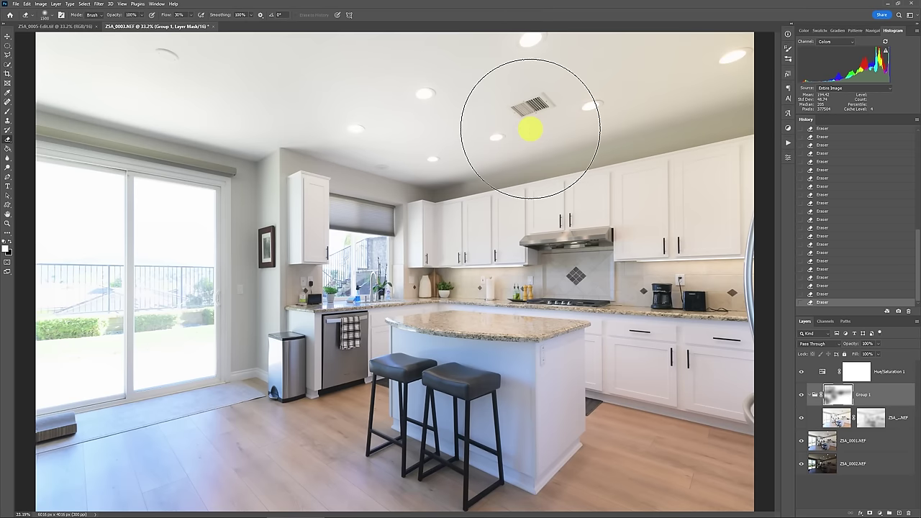
pyautogui.click(824, 465)
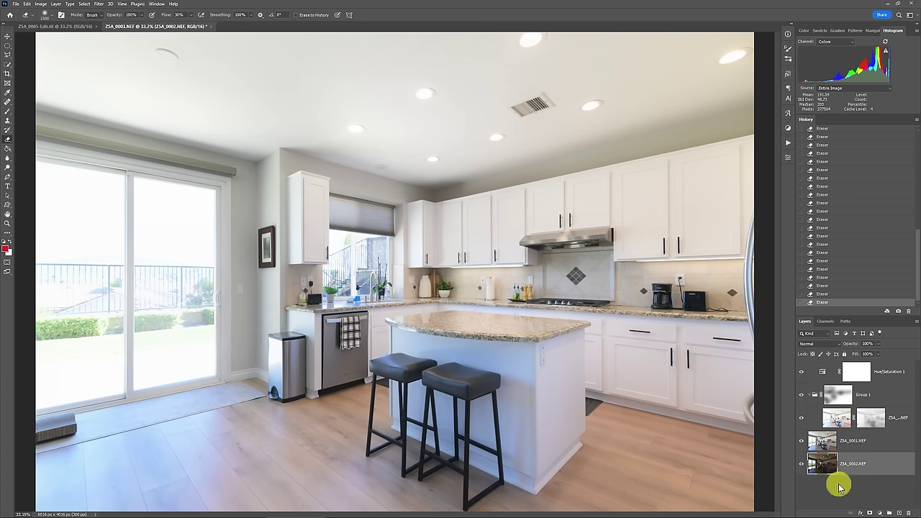
pyautogui.hotkey('ctrl', 'shift', ']')
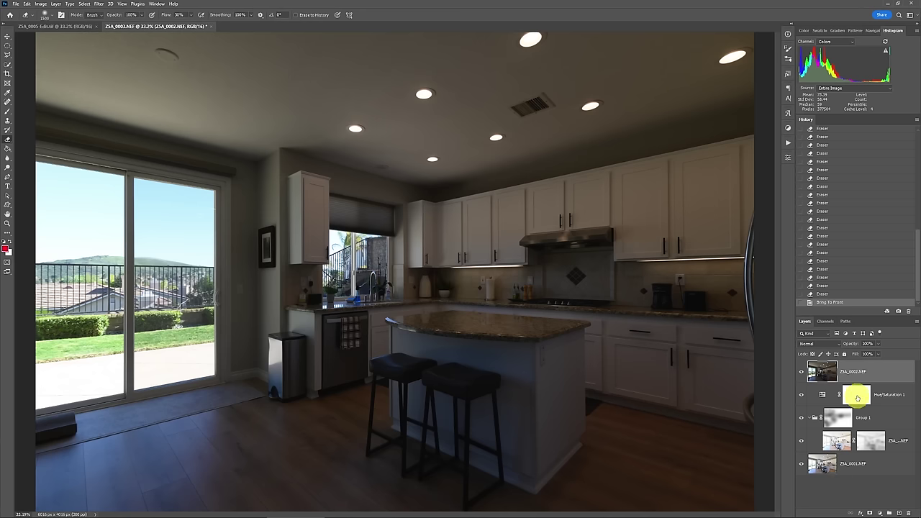
pyautogui.hotkey('alt', 'l')
pyautogui.press('m')
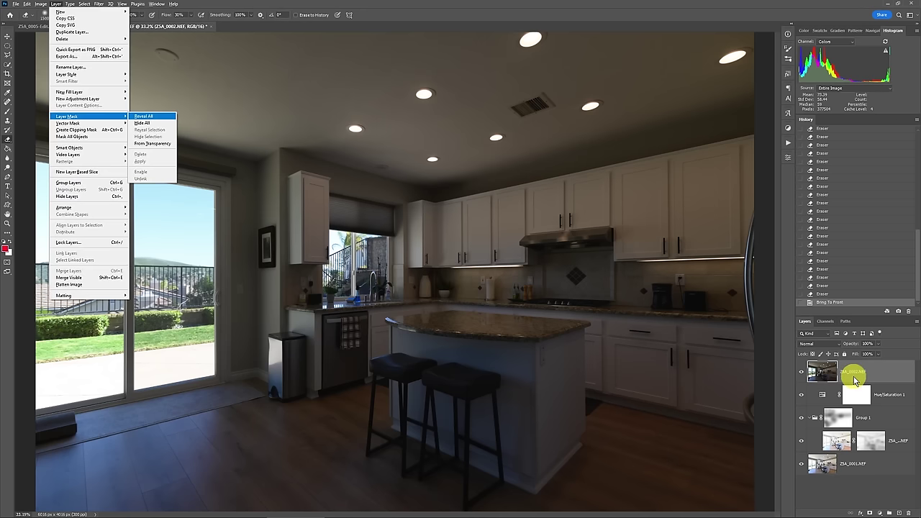
pyautogui.press('h')
# Outline the left glass pane of the sliding door with the Polygonal Lasso, following the inside edge of its frame.
pyautogui.press('z')
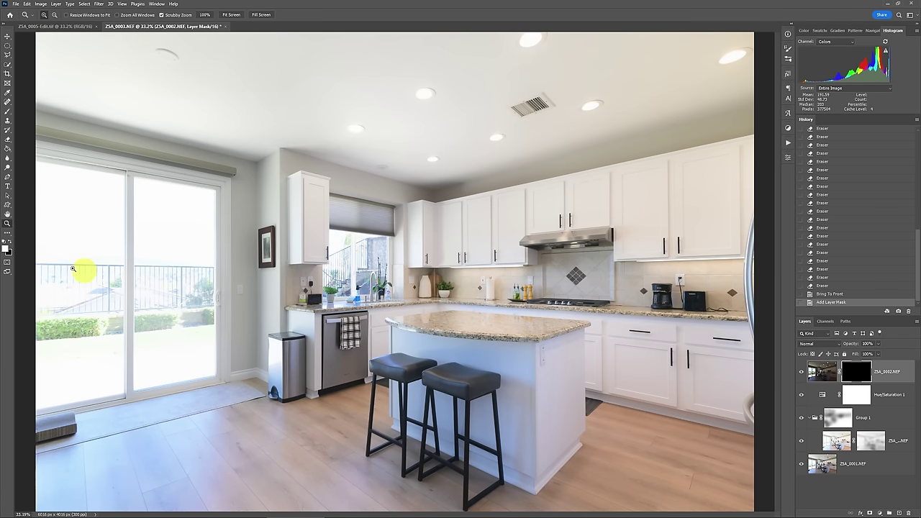
pyautogui.click(94, 270)
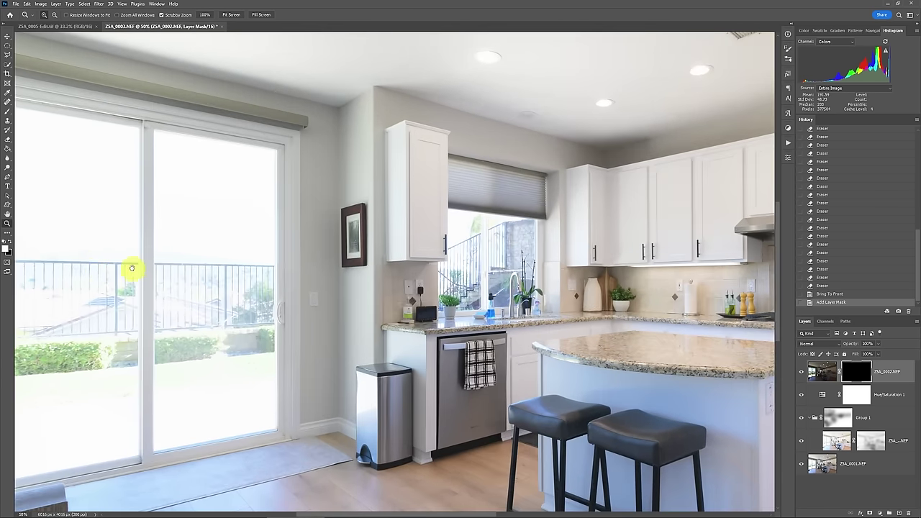
pyautogui.moveTo(129, 266); pyautogui.dragTo(211, 271)
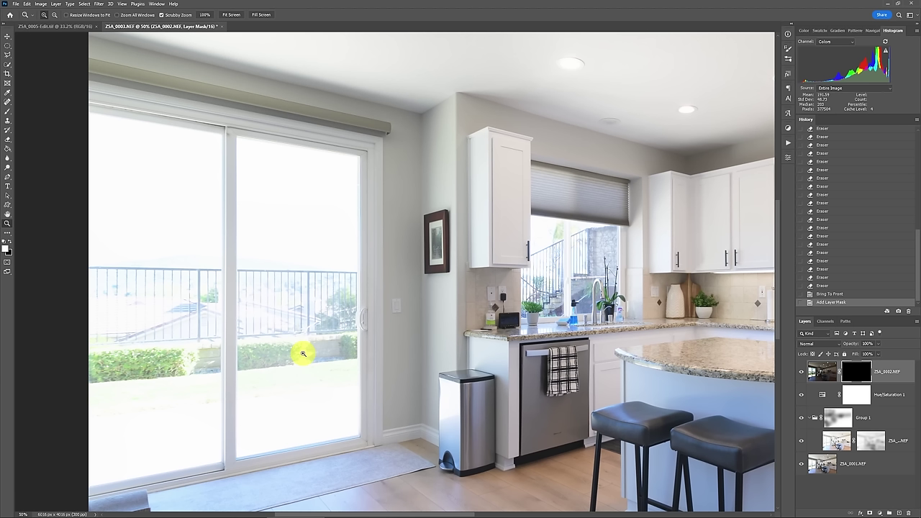
pyautogui.press('l')
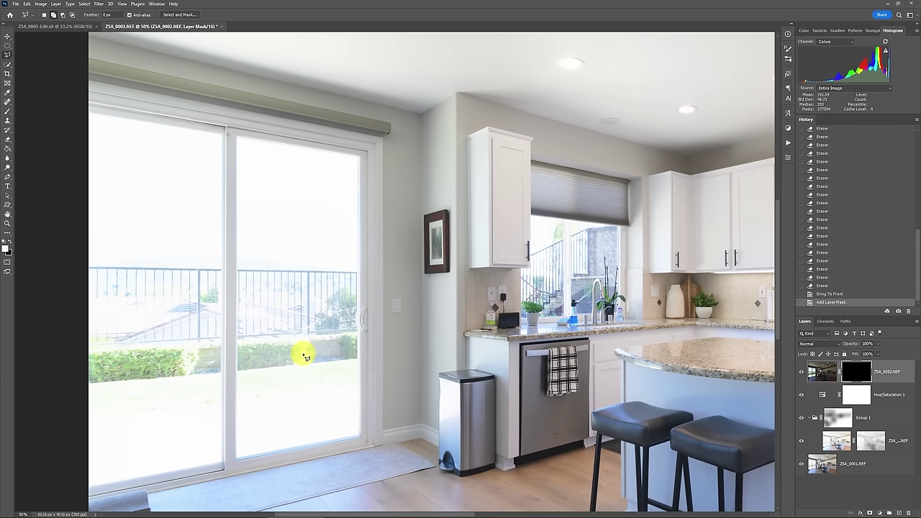
pyautogui.click(90, 112)
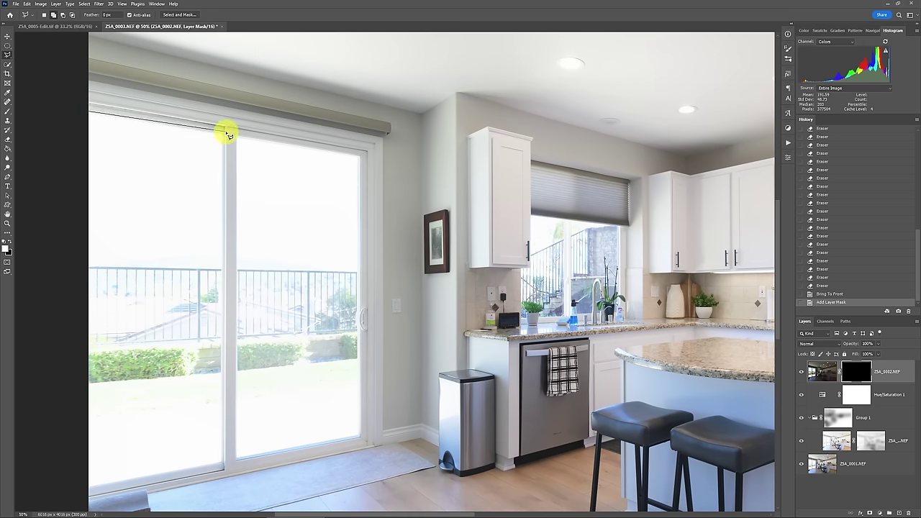
pyautogui.click(224, 134)
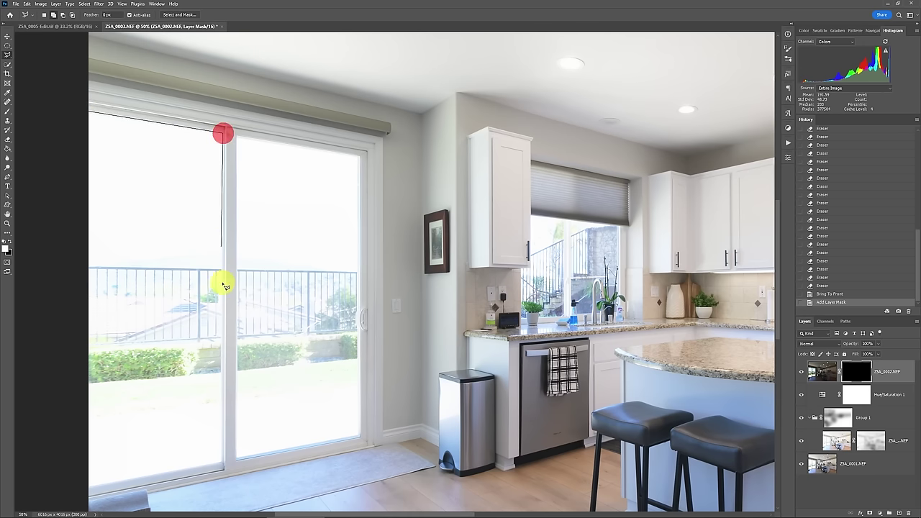
pyautogui.click(221, 462)
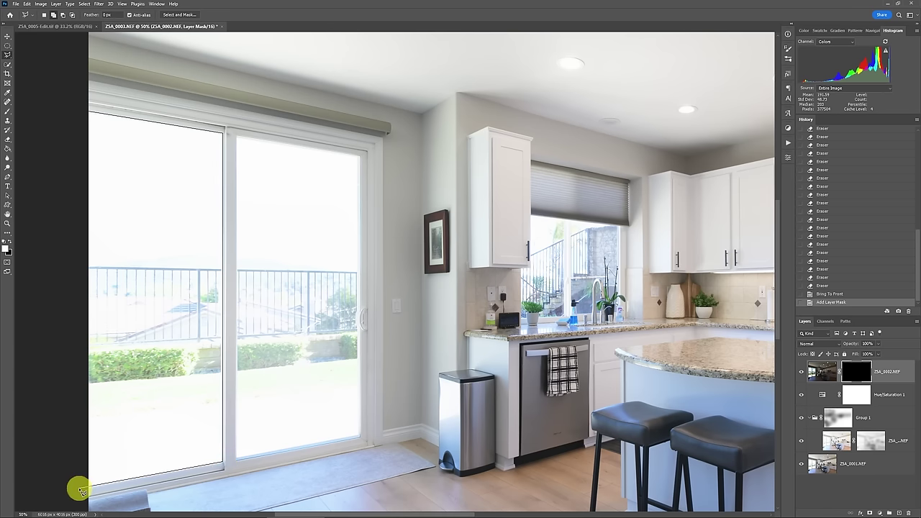
pyautogui.doubleClick(80, 491)
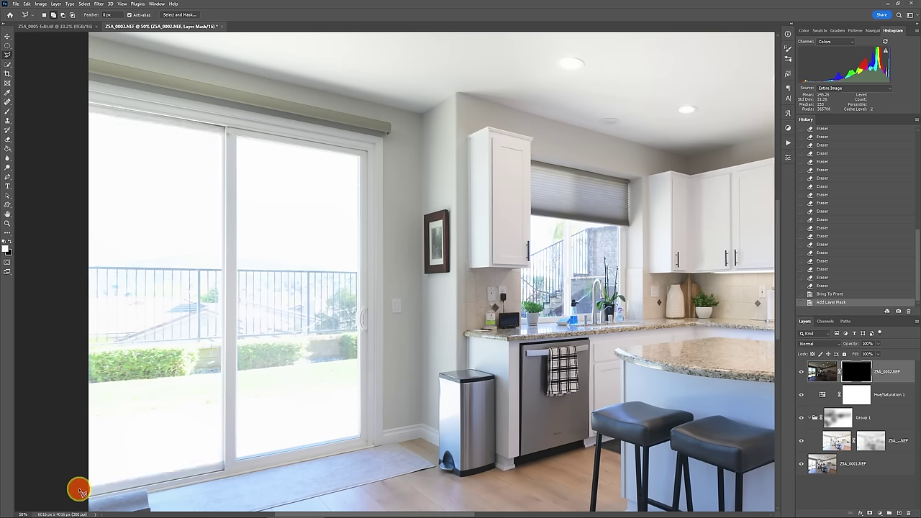
# Add the right glass pane of the sliding door to the selection with the Polygonal Lasso.
pyautogui.click(237, 136)
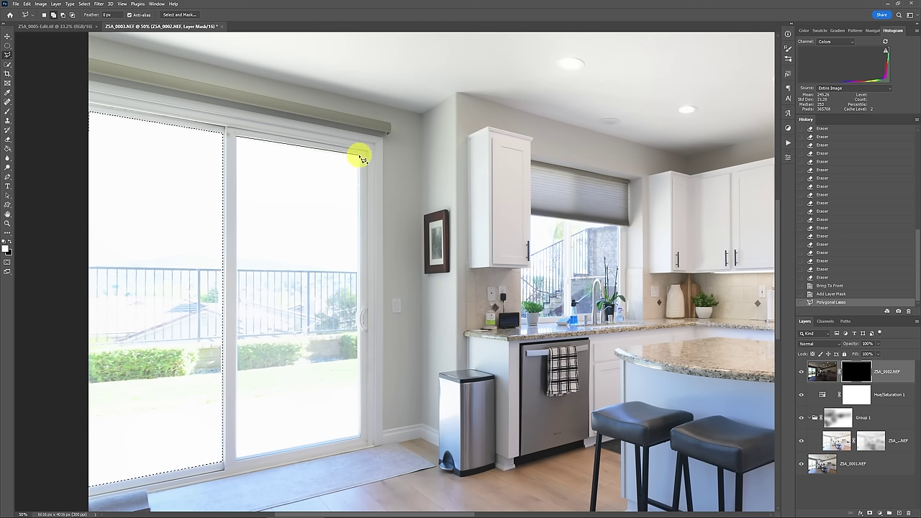
pyautogui.click(359, 154)
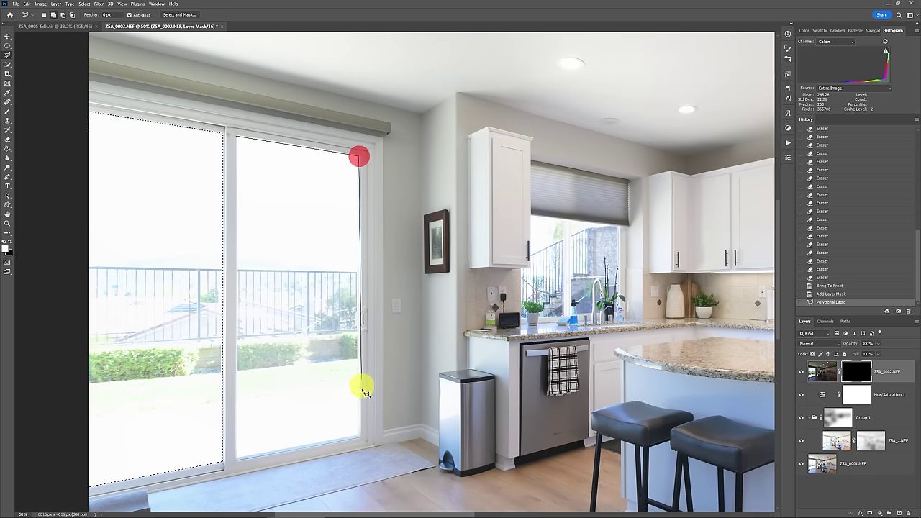
pyautogui.click(360, 435)
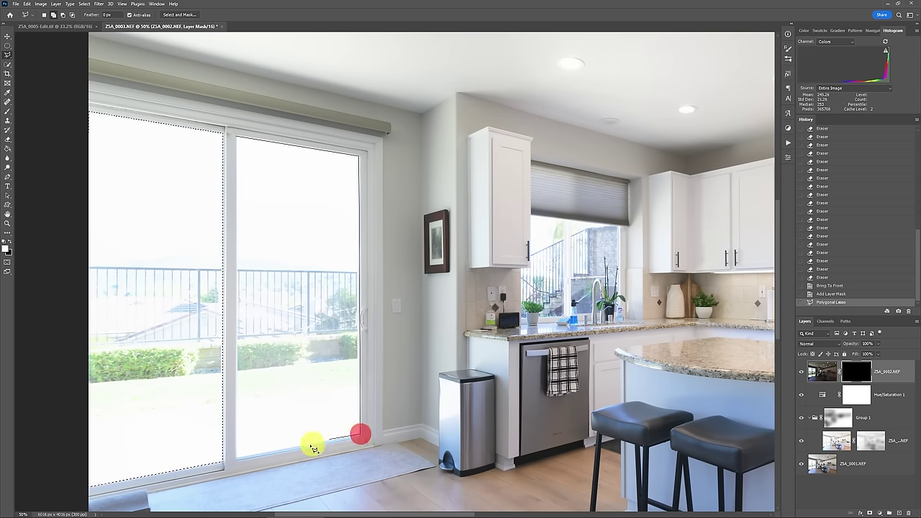
pyautogui.doubleClick(236, 459)
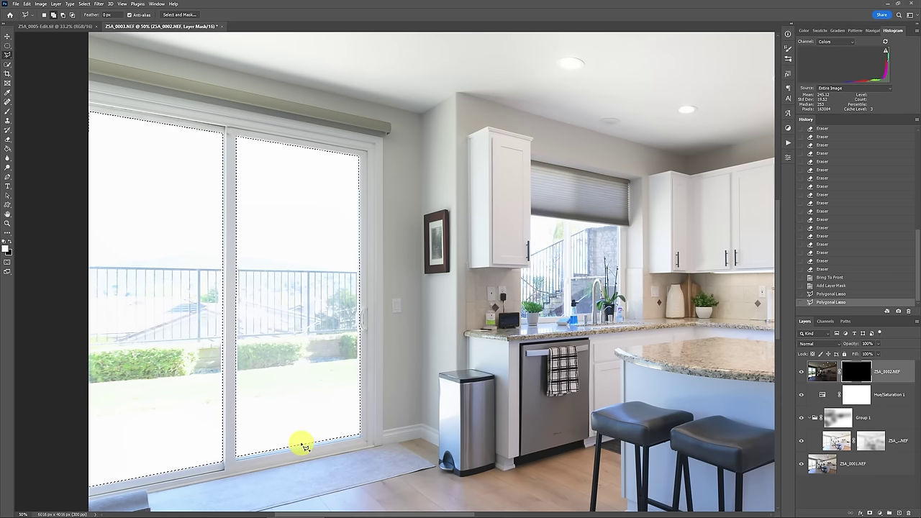
# Contract the selection of the two door panes slightly and feather its edges.
pyautogui.hotkey('alt', 's')
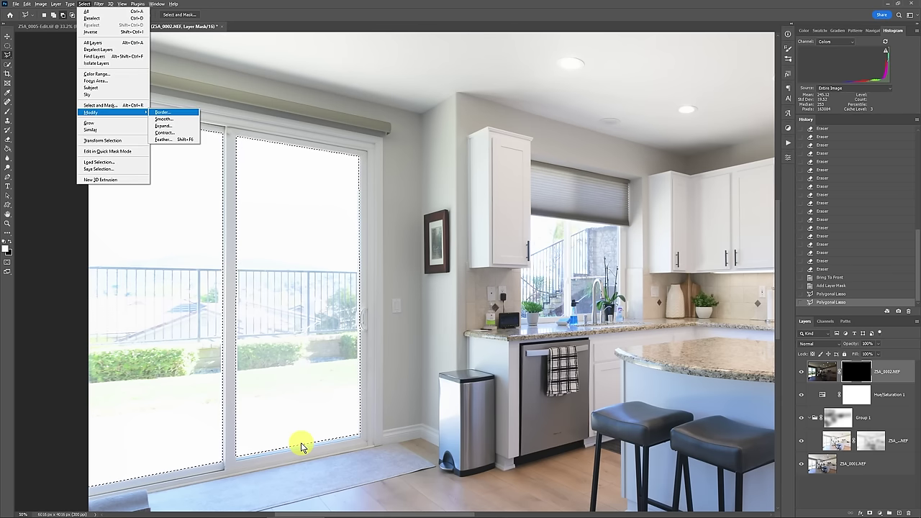
pyautogui.press('Down')
pyautogui.press('Return')
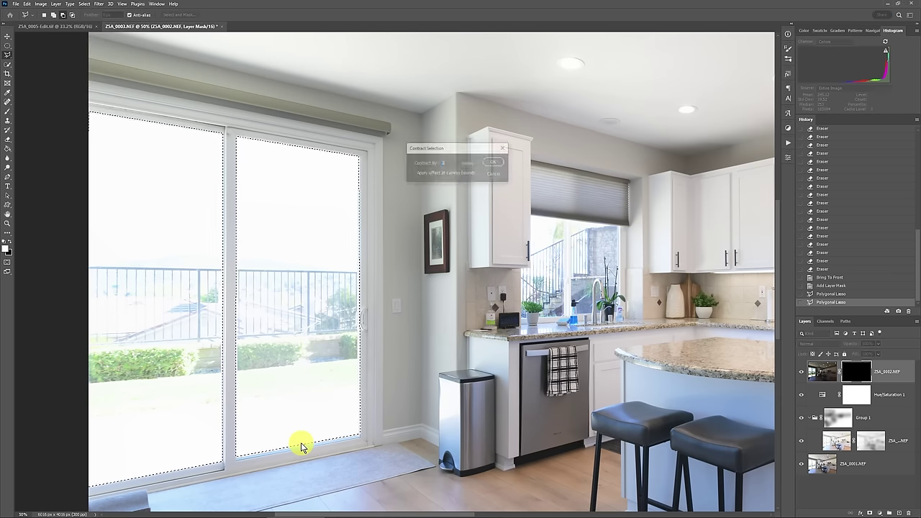
pyautogui.press('Return')
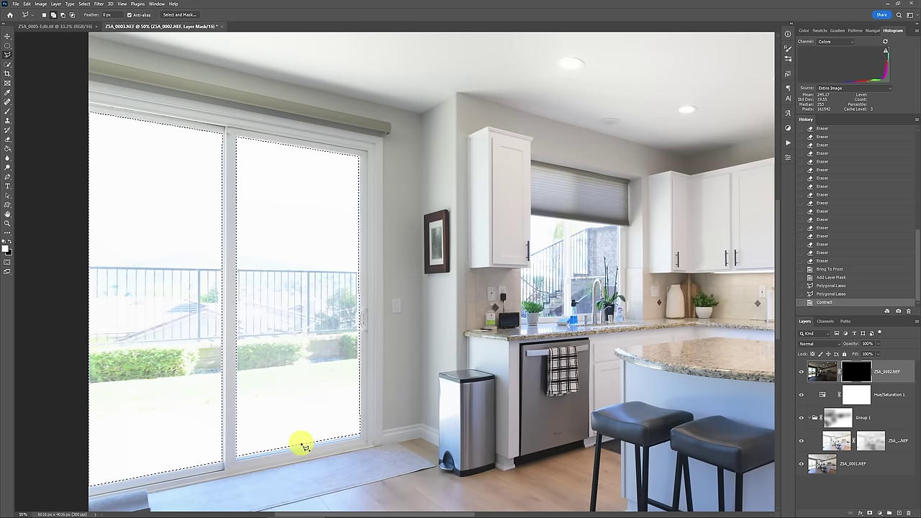
pyautogui.hotkey('alt', 's')
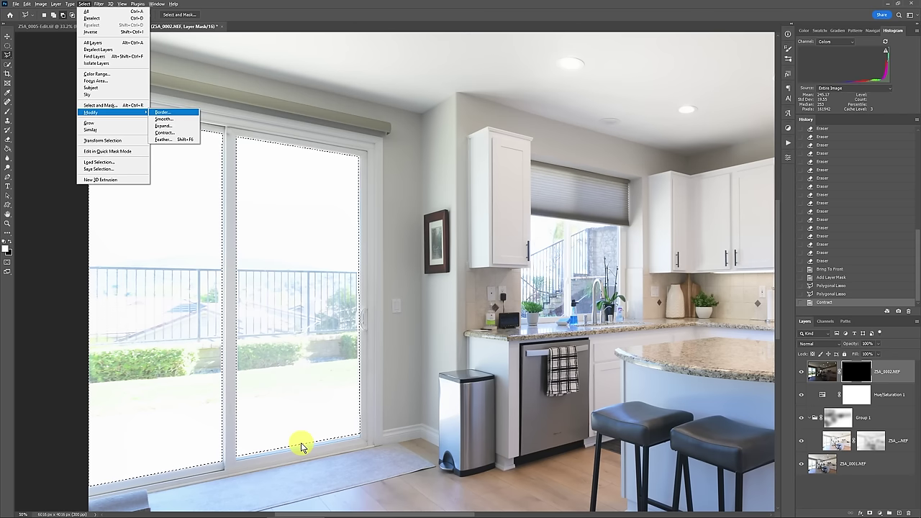
pyautogui.press('Return')
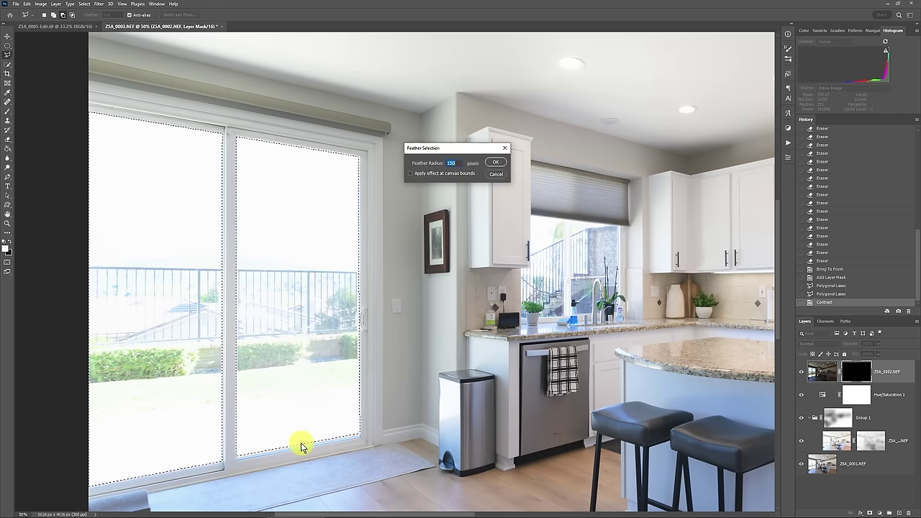
pyautogui.press('Return')
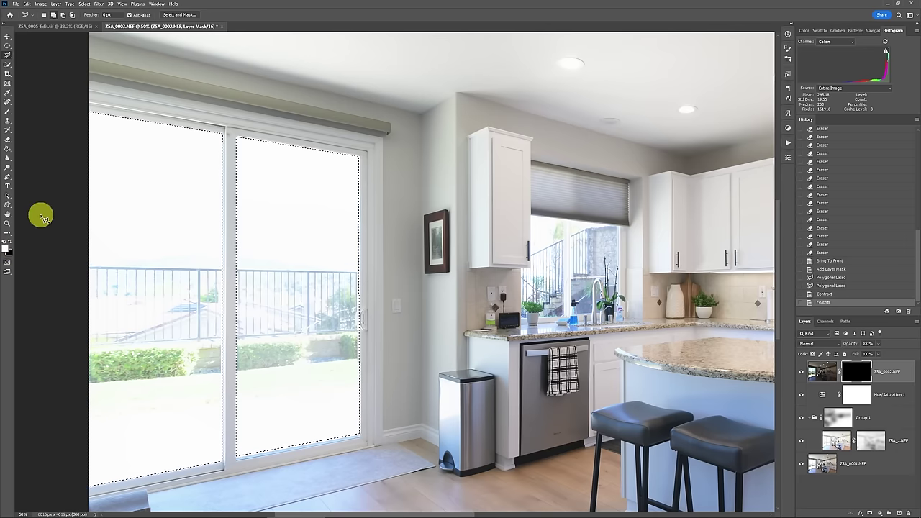
# Clear the selected door panes to white on the ZSA_0002.NEF mask, deselect, and check the edges along the door frame.
pyautogui.press('x')
pyautogui.press('Delete')
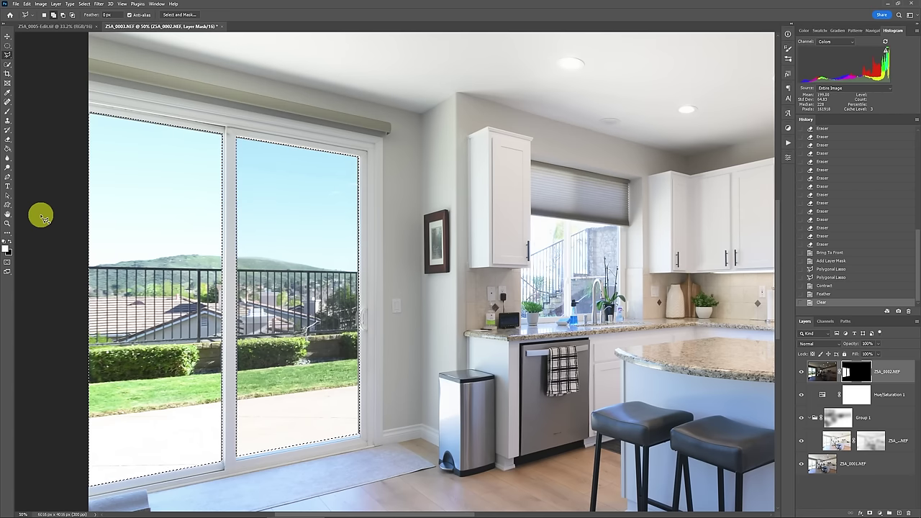
pyautogui.hotkey('ctrl', 'd')
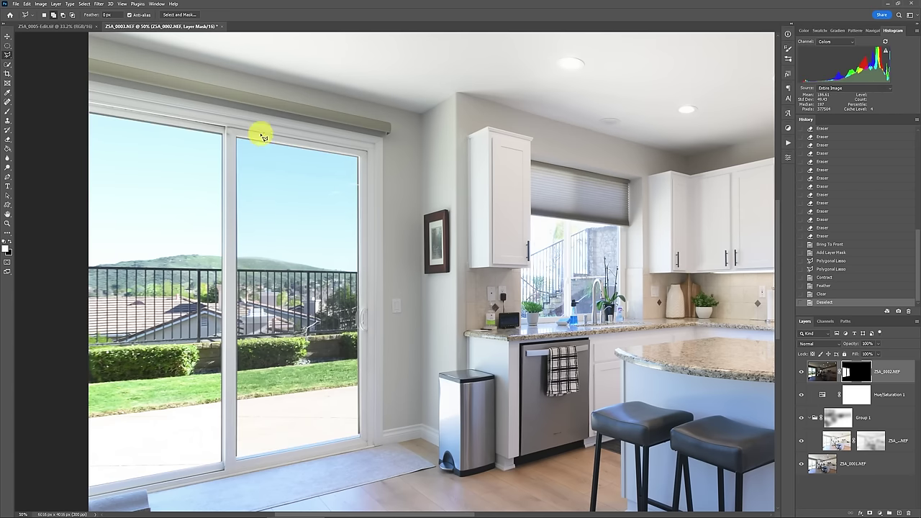
pyautogui.press('z')
pyautogui.click(357, 235)
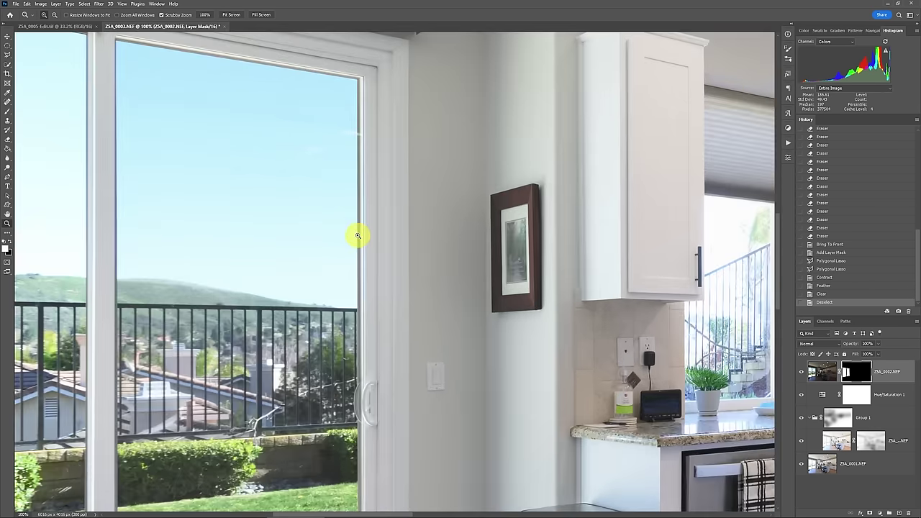
pyautogui.hotkey('ctrl', '0')
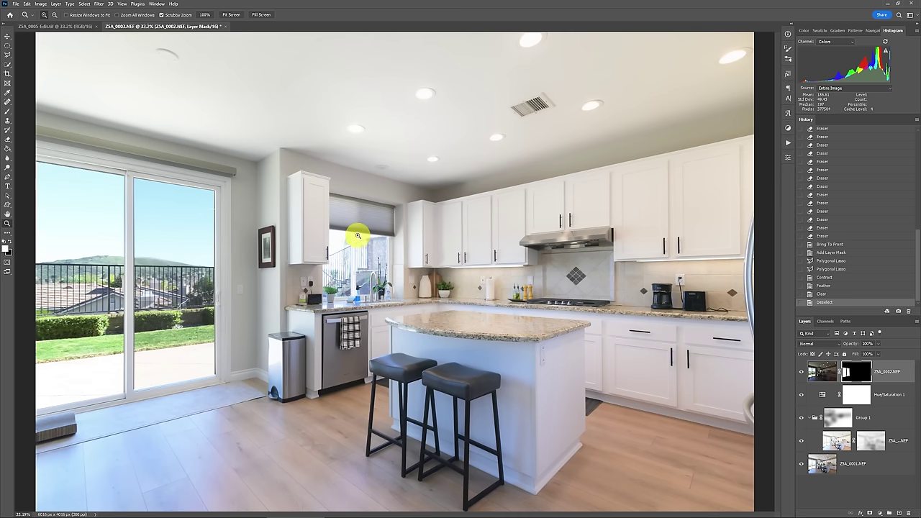
# Try 80% opacity on the ZSA_0002.NEF layer and restore it to 100%.
pyautogui.press('v')
pyautogui.press('8')
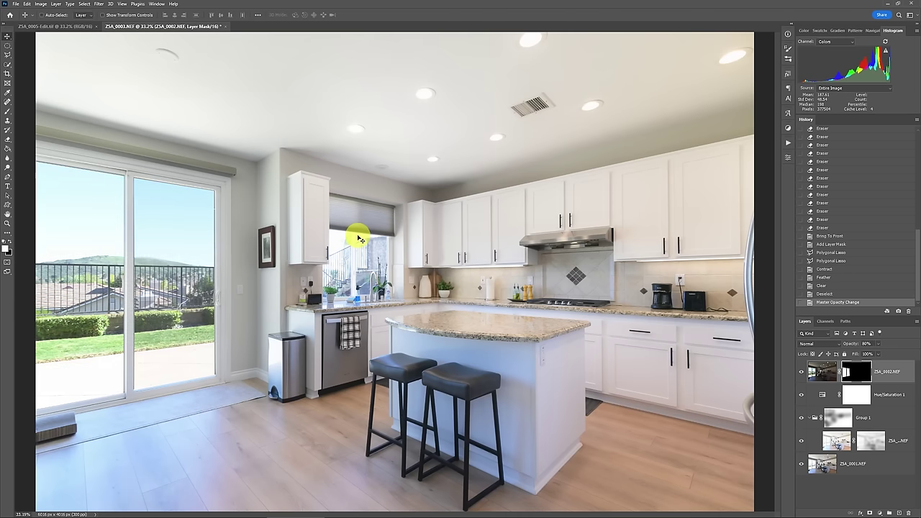
pyautogui.press('0')
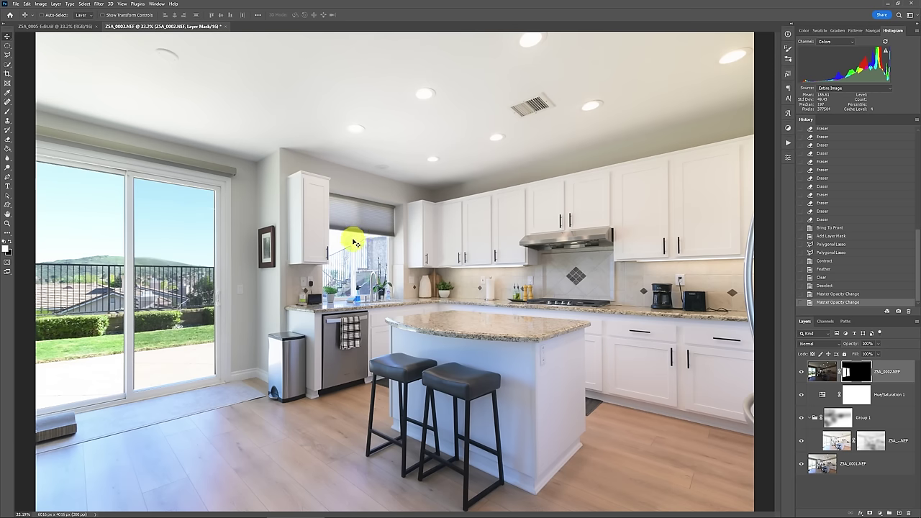
# Load the RGB luminosity as a selection with the ZSA_0001.NEF layer active, and intersect it with itself to keep only the brighter areas.
pyautogui.press('z')
pyautogui.moveTo(347, 268); pyautogui.dragTo(347, 265)
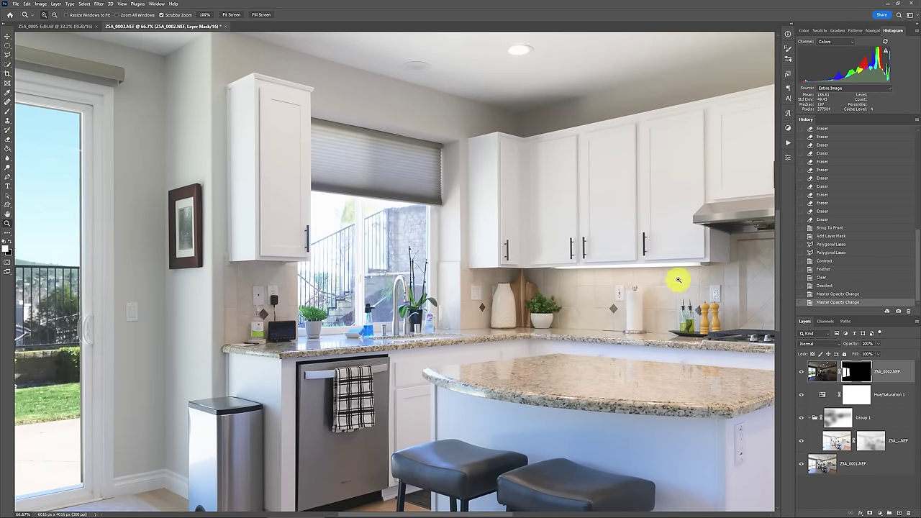
pyautogui.click(823, 465)
pyautogui.click(827, 322)
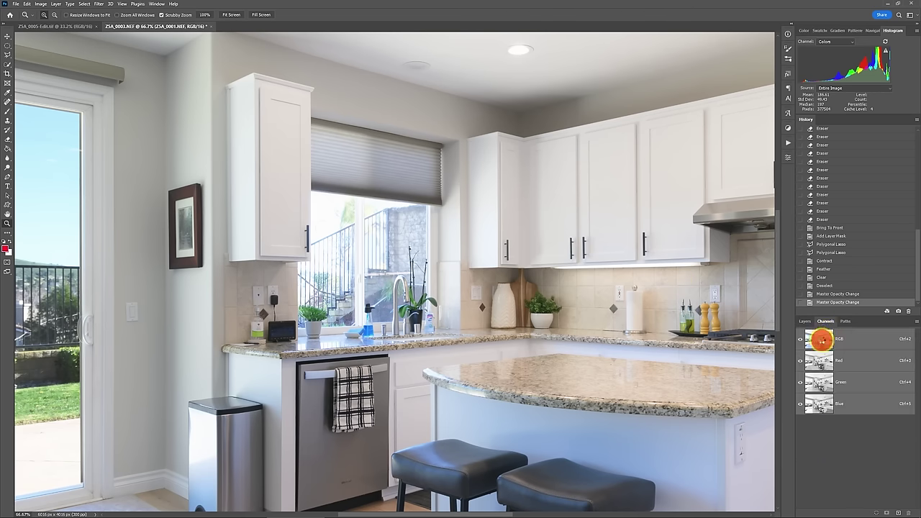
pyautogui.keyDown('ctrl'); pyautogui.click(821, 340); pyautogui.keyUp('ctrl')
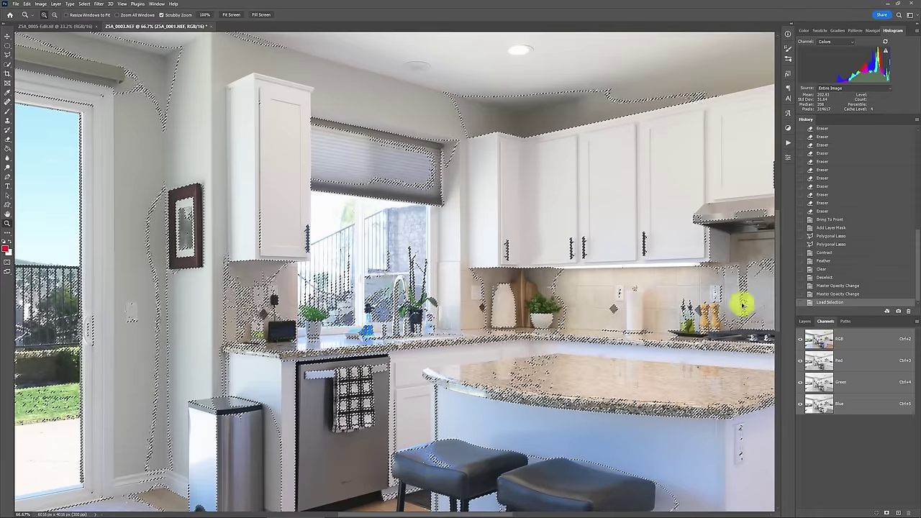
pyautogui.keyDown('ctrl'); pyautogui.keyDown('alt'); pyautogui.keyDown('shift'); pyautogui.click(822, 339); pyautogui.keyUp('shift'); pyautogui.keyUp('alt'); pyautogui.keyUp('ctrl')
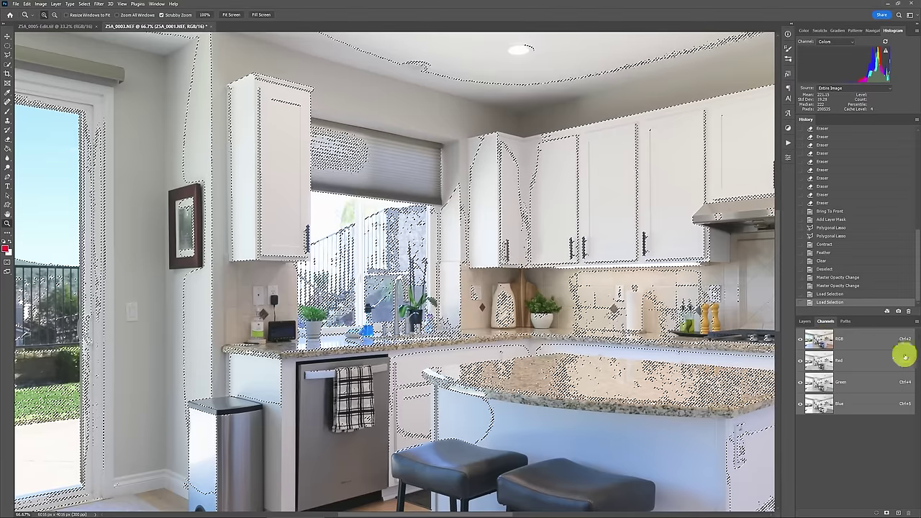
# Paint white on the ZSA_0002.NEF mask over the kitchen window through the luminosity selection, and deselect.
pyautogui.click(805, 321)
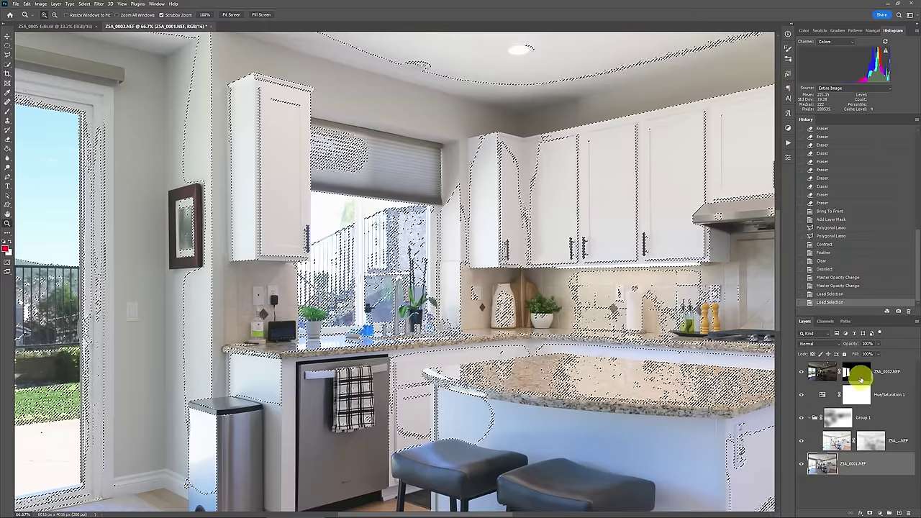
pyautogui.click(859, 374)
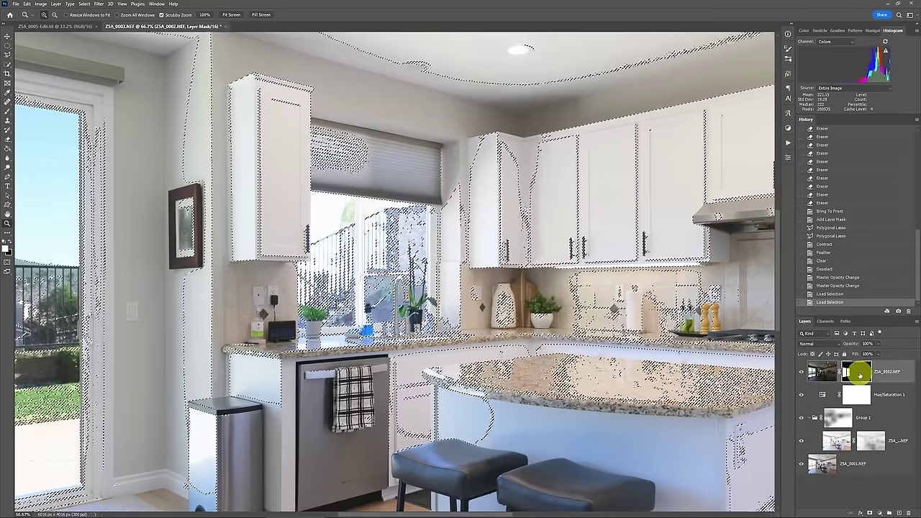
pyautogui.press('b')
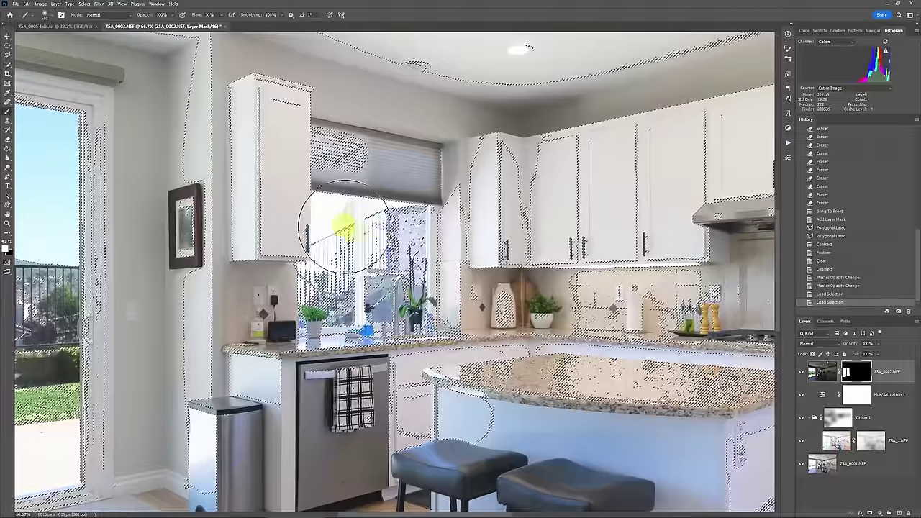
pyautogui.moveTo(345, 228)
pyautogui.mouseDown()
pyautogui.moveTo(341, 221)
pyautogui.moveTo(403, 226)
pyautogui.moveTo(350, 259)
pyautogui.moveTo(352, 270)
pyautogui.moveTo(309, 216)
pyautogui.moveTo(397, 214)
pyautogui.moveTo(395, 267)
pyautogui.moveTo(366, 290)
pyautogui.moveTo(343, 293)
pyautogui.moveTo(370, 294)
pyautogui.mouseUp()
pyautogui.hotkey('ctrl', 'd')
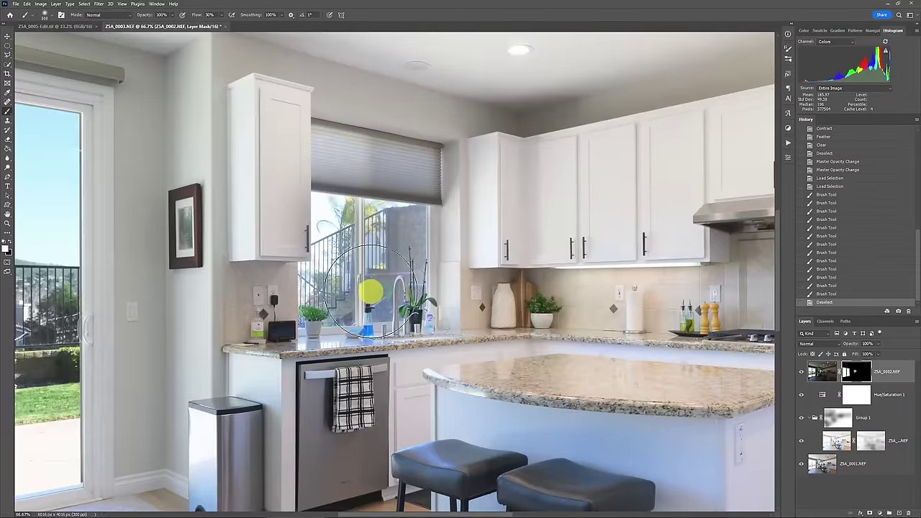
# Quick-select the cabinet door beside the window, clear it to black on the ZSA_0002.NEF mask, and deselect.
pyautogui.press('w')
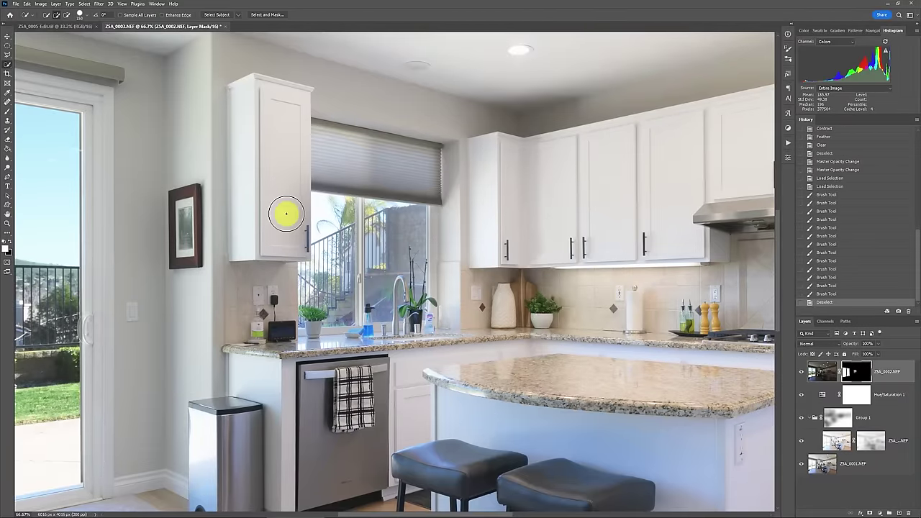
pyautogui.click(289, 228)
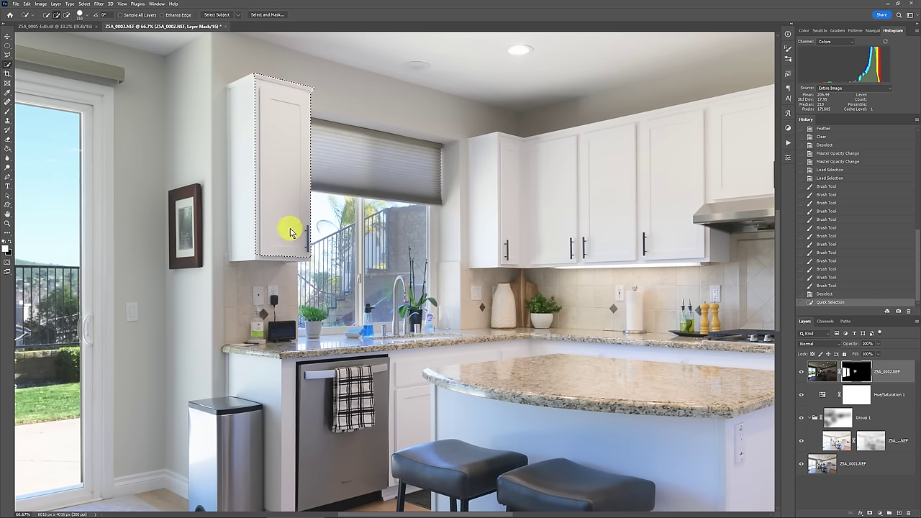
pyautogui.press('Delete')
pyautogui.hotkey('ctrl', 'd')
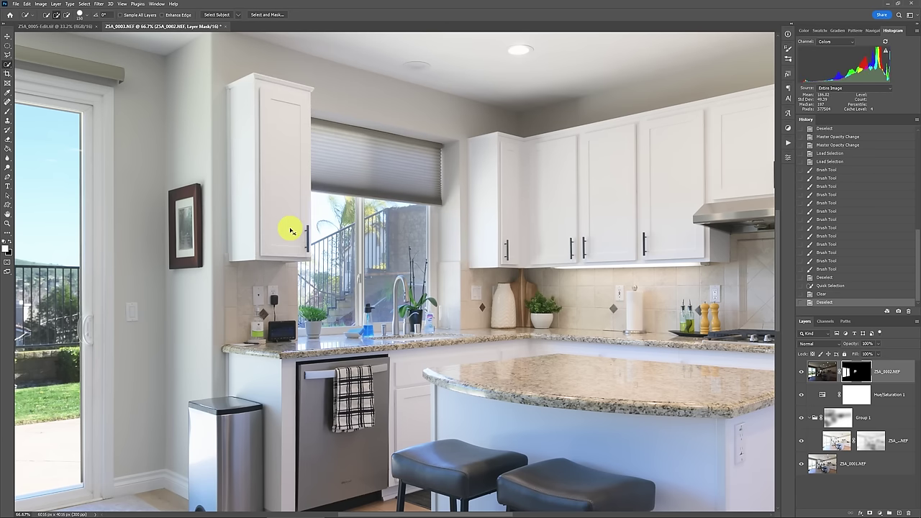
# Outline the window's vertical centre divider with the Polygonal Lasso, try clearing it on the mask, and undo the clearing.
pyautogui.press('z')
pyautogui.click(368, 205)
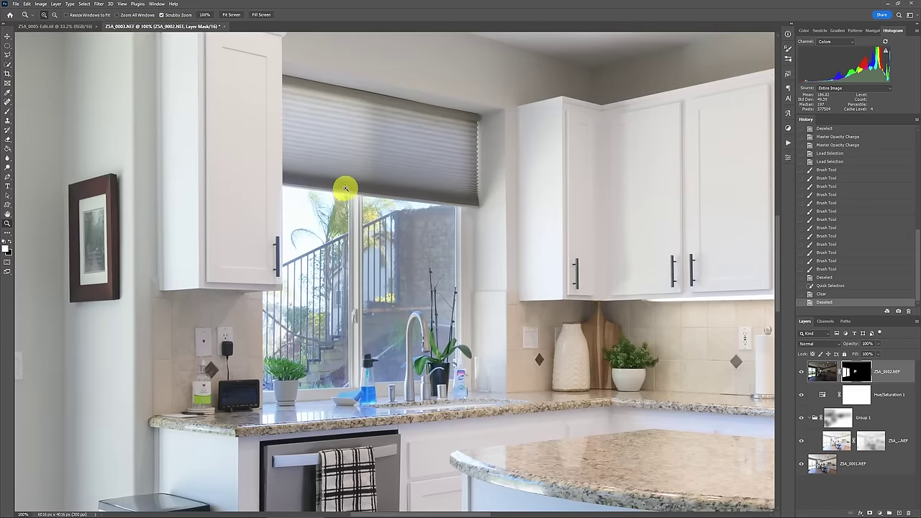
pyautogui.press('l')
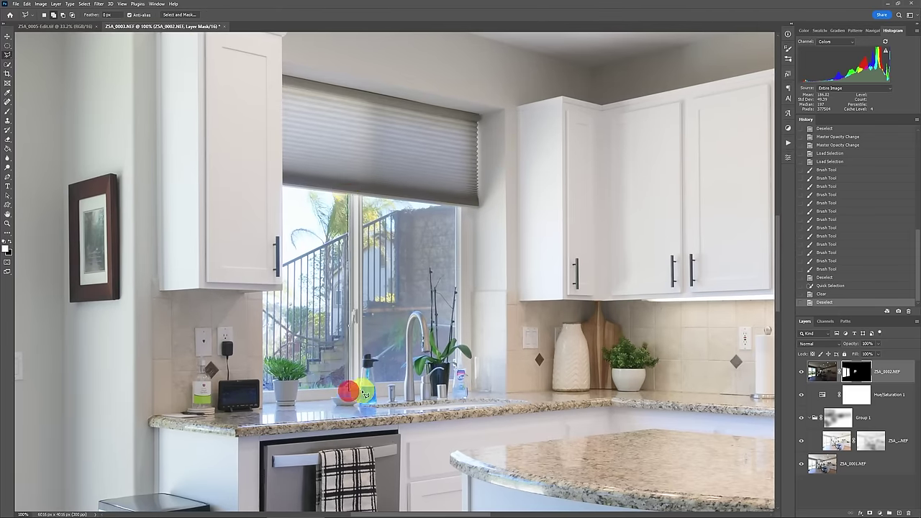
pyautogui.moveTo(365, 393); pyautogui.dragTo(365, 174)
pyautogui.doubleClick(364, 175)
pyautogui.press('Delete')
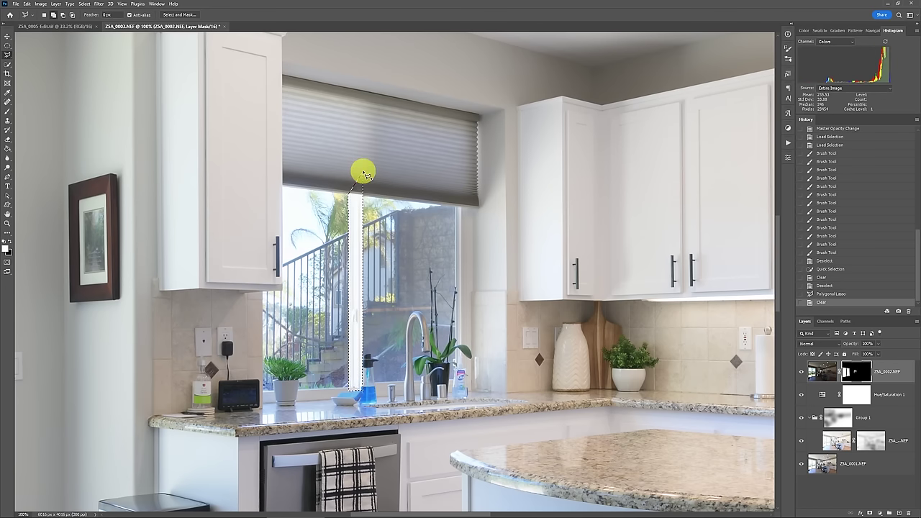
pyautogui.hotkey('ctrl', 'z')
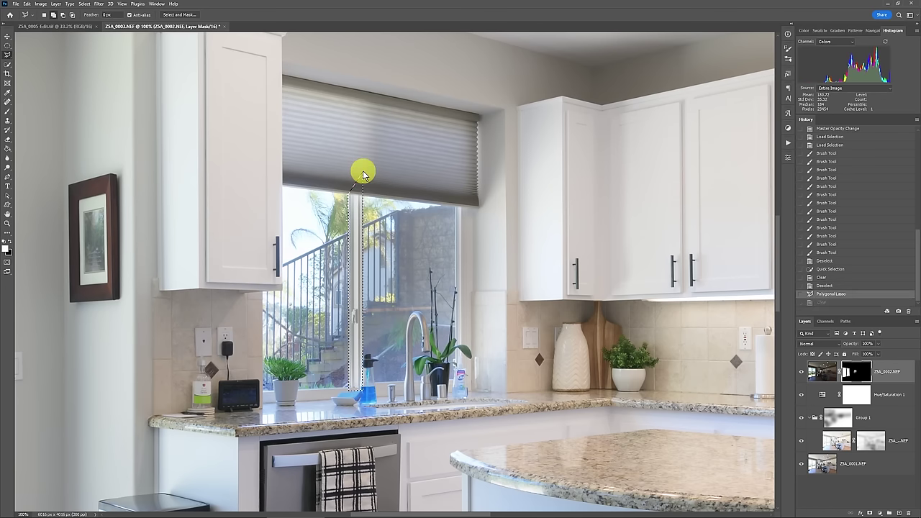
# Erase the selected window divider from the ZSA_0002.NEF mask with a large soft eraser, and deselect.
pyautogui.press('b')
pyautogui.moveTo(362, 171)
pyautogui.mouseDown()
pyautogui.moveTo(350, 189)
pyautogui.moveTo(354, 216)
pyautogui.mouseUp()
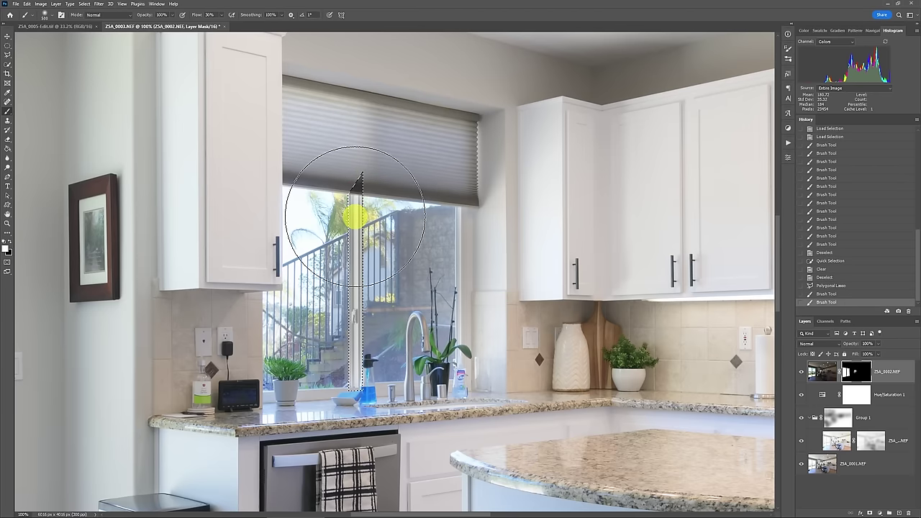
pyautogui.press('e')
pyautogui.click(356, 207)
pyautogui.click(355, 207)
pyautogui.click(356, 207)
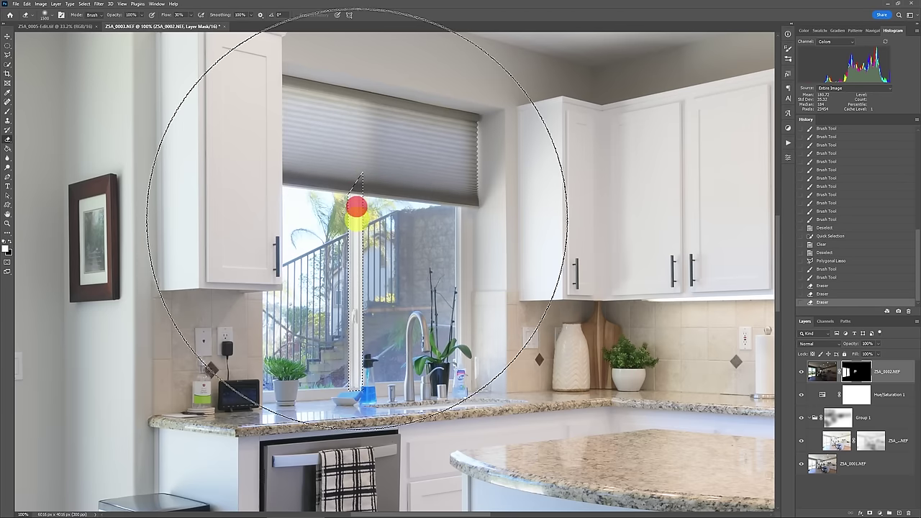
pyautogui.hotkey('ctrl', 'd')
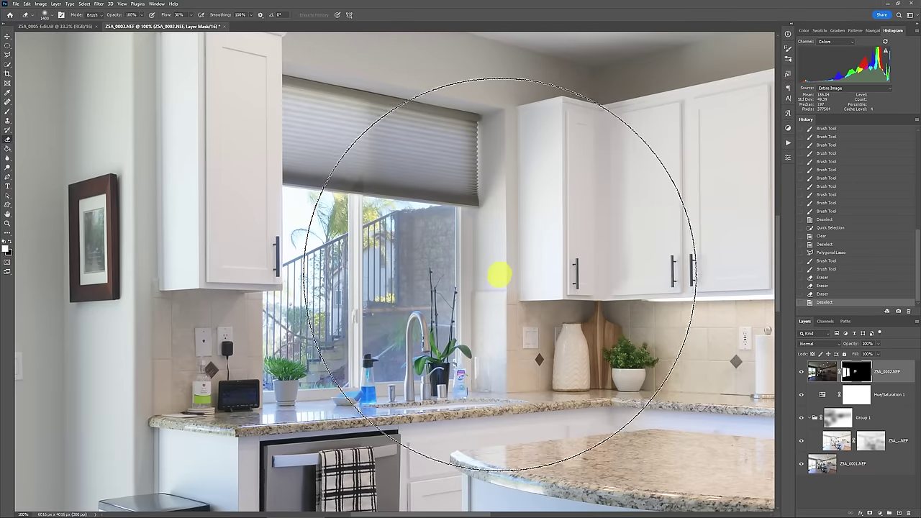
# Soften the ZSA_0002.NEF mask around the window pane behind the faucet and orchid with an eraser of about 400 px.
pyautogui.press('[')
pyautogui.press('[')
pyautogui.press('[')
pyautogui.press('[')
pyautogui.press('[')
pyautogui.click(439, 249)
pyautogui.moveTo(423, 237); pyautogui.dragTo(420, 308)
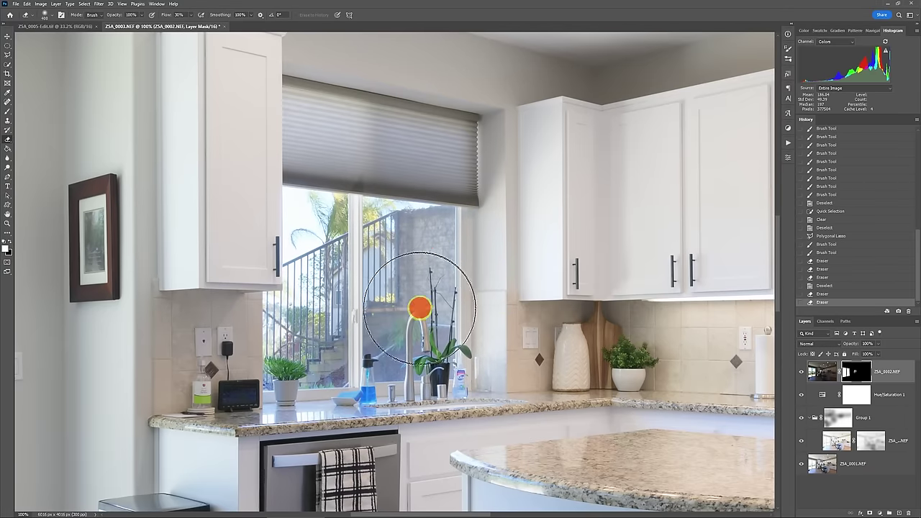
pyautogui.click(422, 360)
pyautogui.click(446, 309)
pyautogui.click(475, 263)
pyautogui.click(415, 218)
pyautogui.click(497, 170)
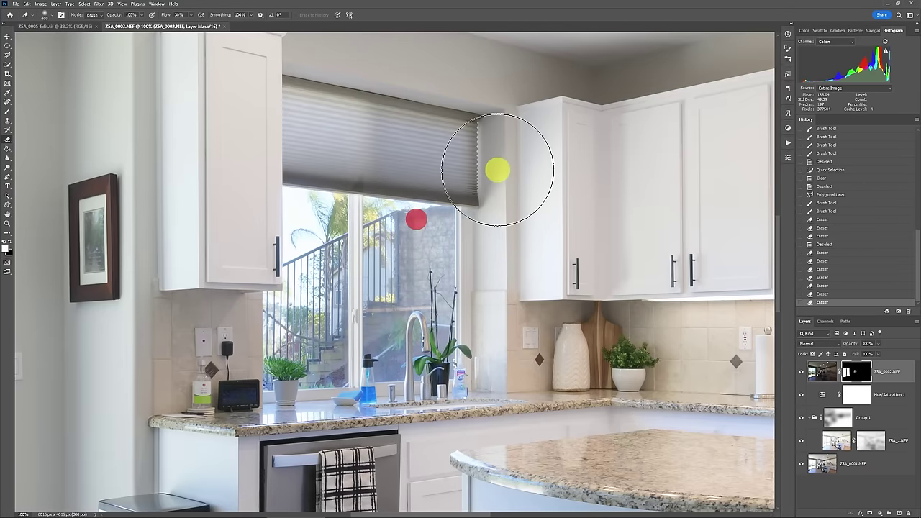
pyautogui.hotkey('ctrl', '0')
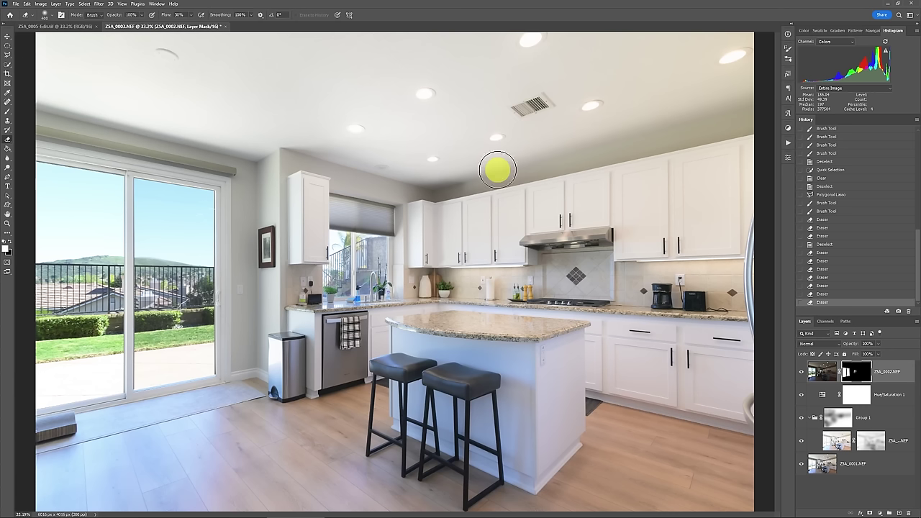
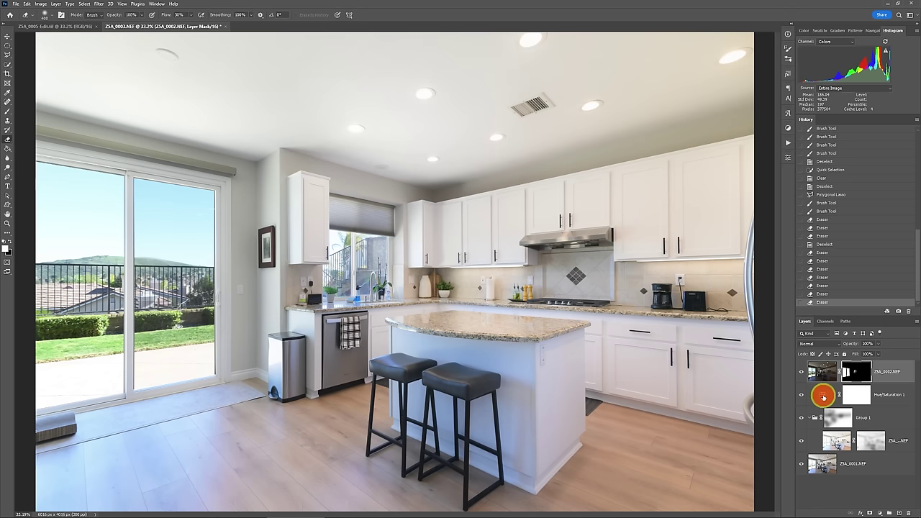
# Lower the Yellows saturation of Hue/Saturation 1 to -69 with the on-image adjustment, sampling the white upper cabinet door.
pyautogui.moveTo(712, 155); pyautogui.dragTo(441, 298)
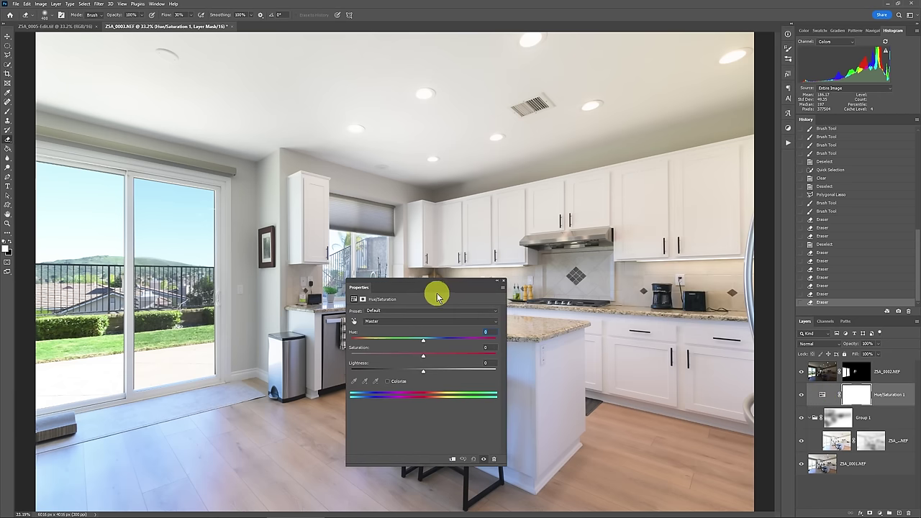
pyautogui.click(353, 322)
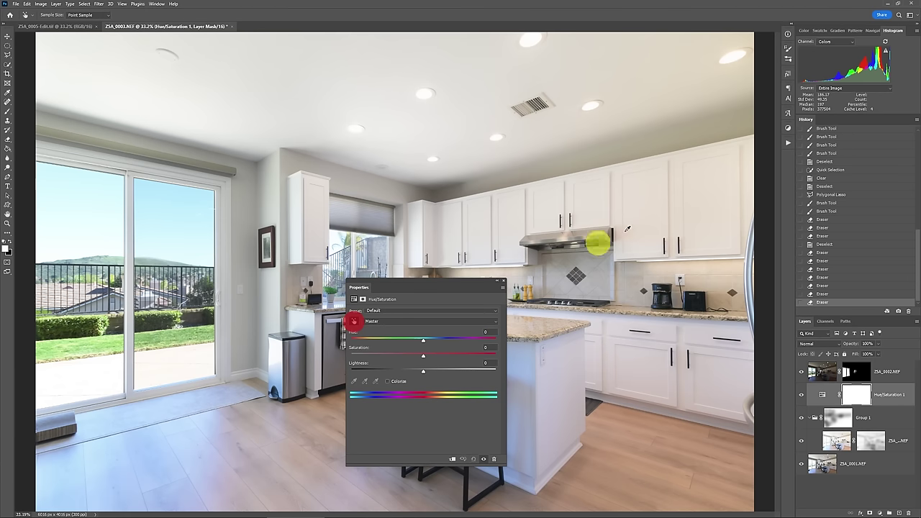
pyautogui.click(714, 197)
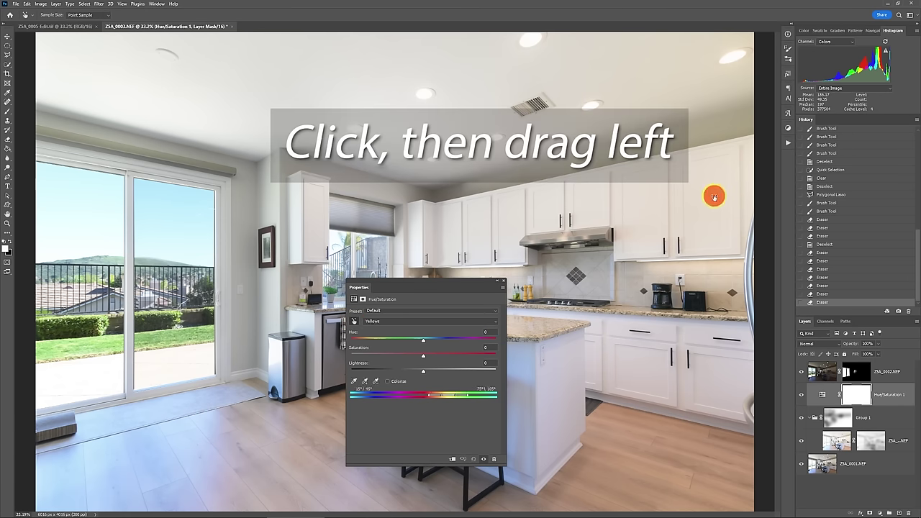
pyautogui.moveTo(714, 197)
pyautogui.mouseDown()
pyautogui.moveTo(684, 198)
pyautogui.moveTo(698, 197)
pyautogui.mouseUp()
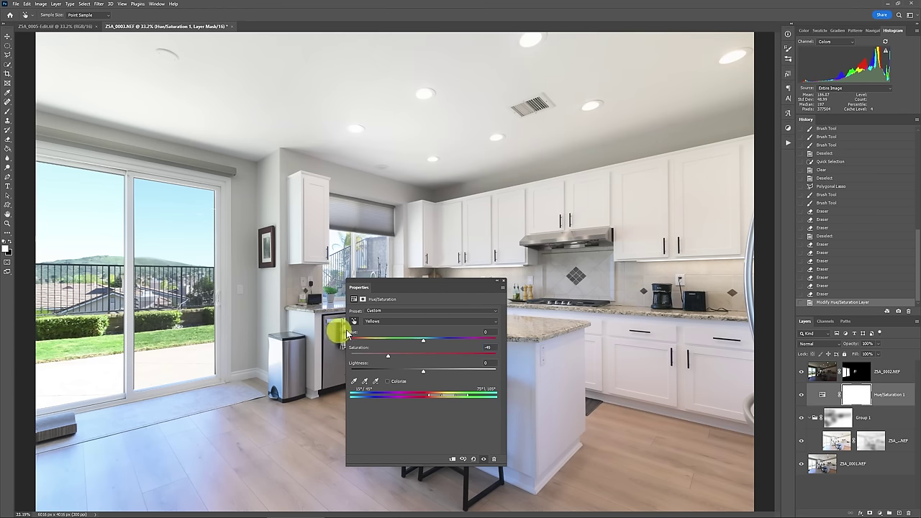
pyautogui.click(711, 211)
pyautogui.moveTo(711, 210); pyautogui.dragTo(706, 211)
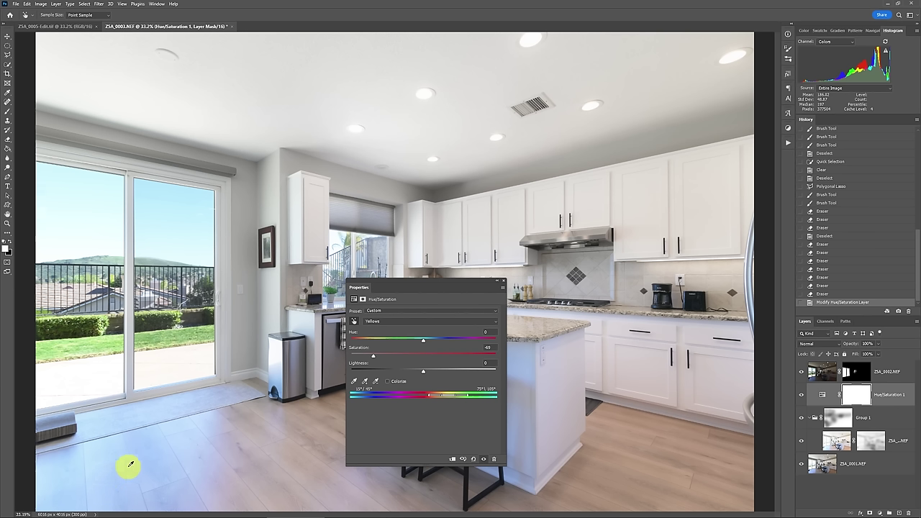
# Lower the Blues saturation of Hue/Saturation 1 to about -78 by sampling the bluish floor, and put the adjustment's properties away.
pyautogui.click(151, 455)
pyautogui.moveTo(151, 455); pyautogui.dragTo(140, 457)
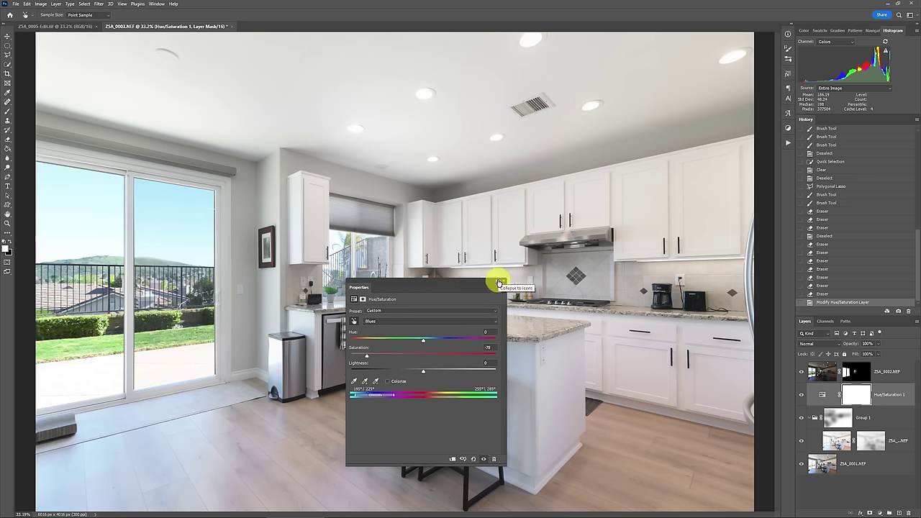
pyautogui.click(789, 158)
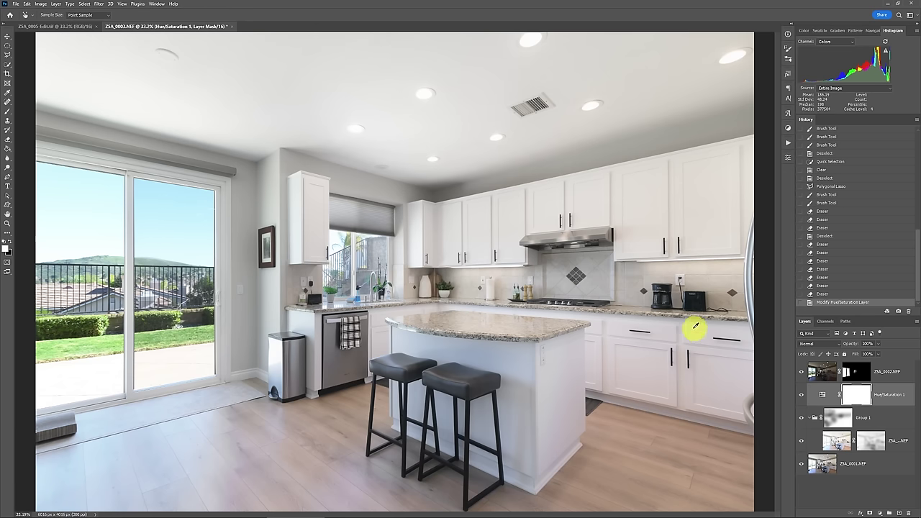
# Erase the Hue/Saturation 1 mask along the tiled backsplash and back countertop to restore their warm colour.
pyautogui.click(855, 395)
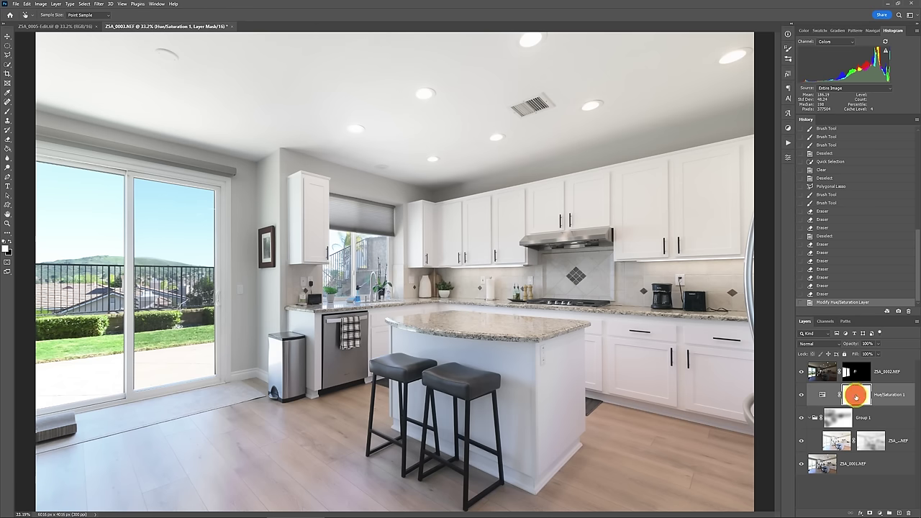
pyautogui.press('e')
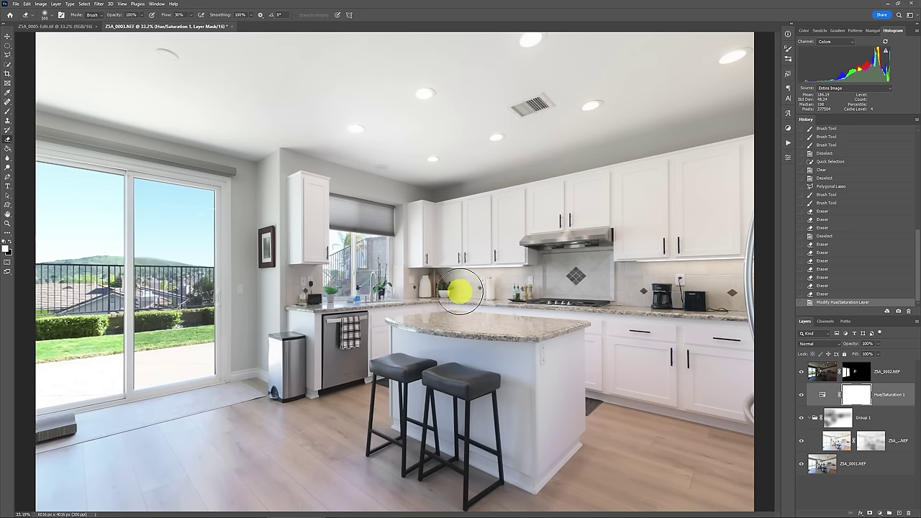
pyautogui.moveTo(461, 291)
pyautogui.mouseDown()
pyautogui.moveTo(442, 286)
pyautogui.moveTo(528, 281)
pyautogui.moveTo(675, 300)
pyautogui.mouseUp()
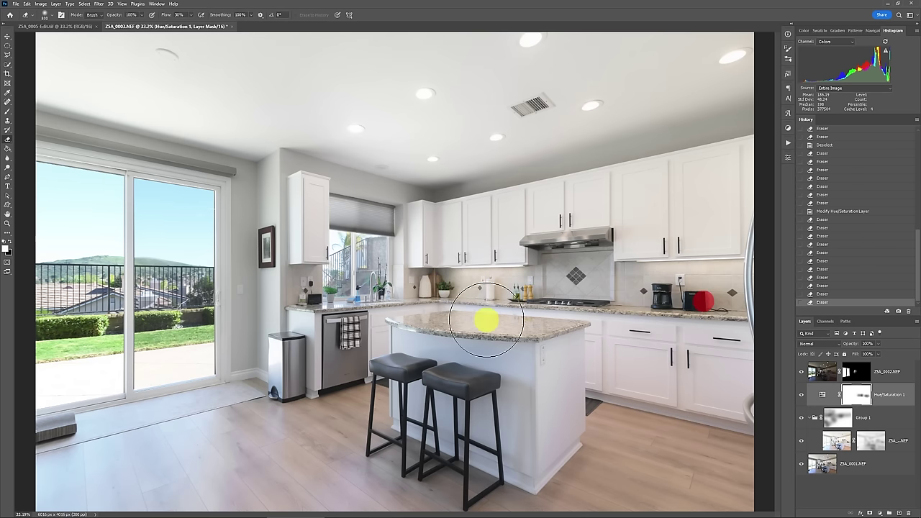
# Erase the Hue/Saturation 1 mask over the granite island top and the countertop by the sink with a smaller eraser.
pyautogui.moveTo(480, 319); pyautogui.dragTo(478, 314)
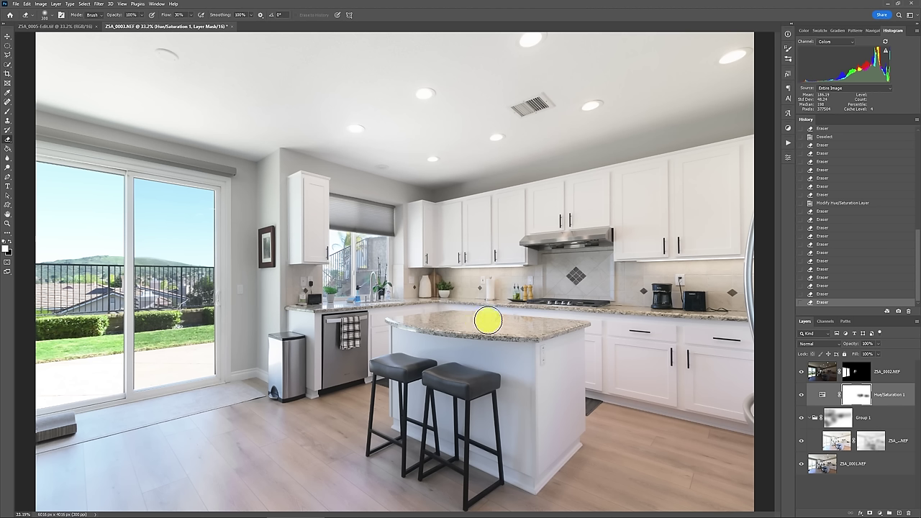
pyautogui.moveTo(542, 324); pyautogui.dragTo(471, 321)
pyautogui.moveTo(367, 289)
pyautogui.mouseDown()
pyautogui.moveTo(325, 295)
pyautogui.moveTo(347, 316)
pyautogui.mouseUp()
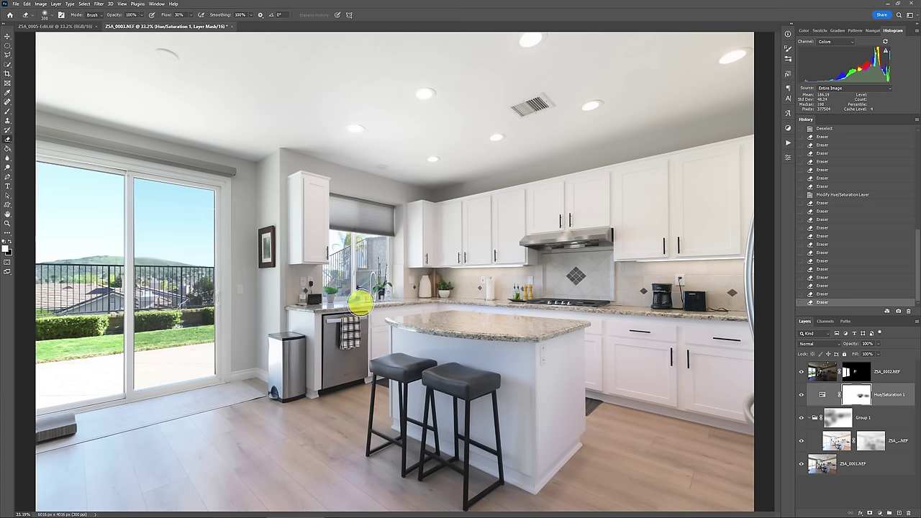
# Erase the Hue/Saturation 1 mask over the oil bottles, the toaster area and the tiles behind the cooktop.
pyautogui.click(506, 288)
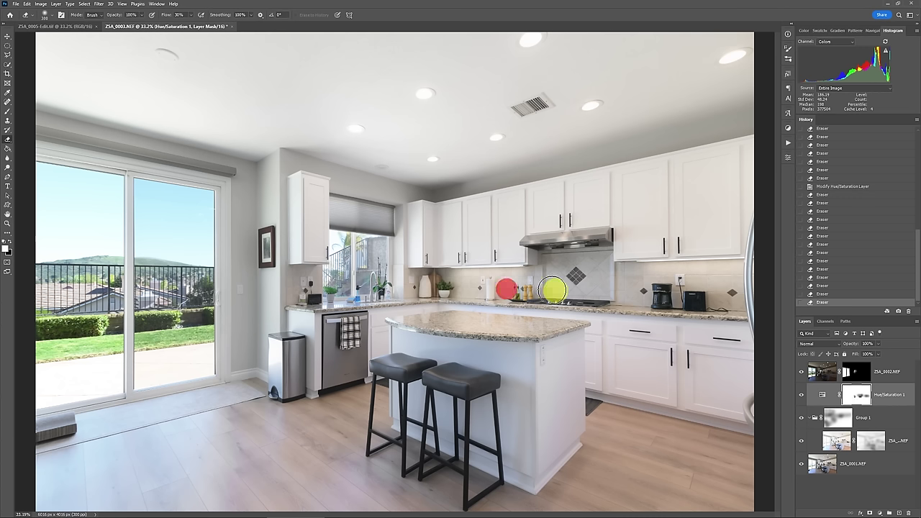
pyautogui.click(511, 286)
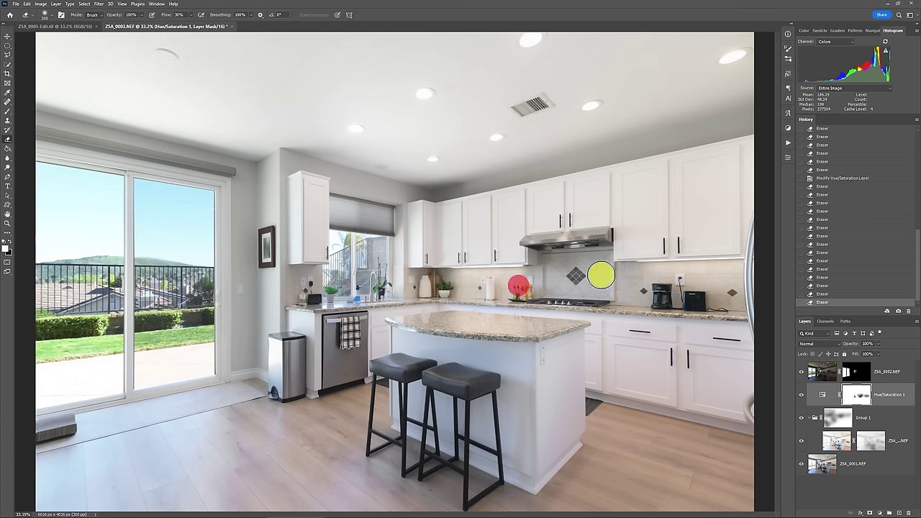
pyautogui.click(687, 292)
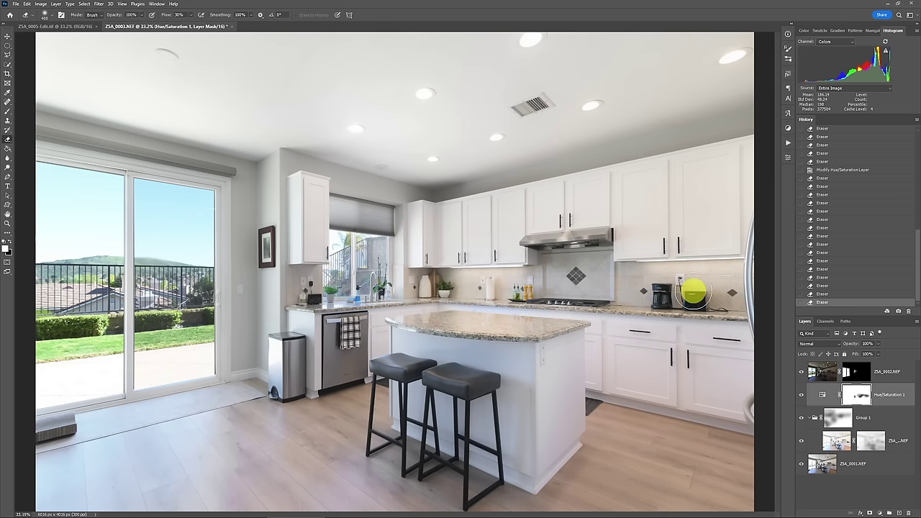
pyautogui.click(709, 283)
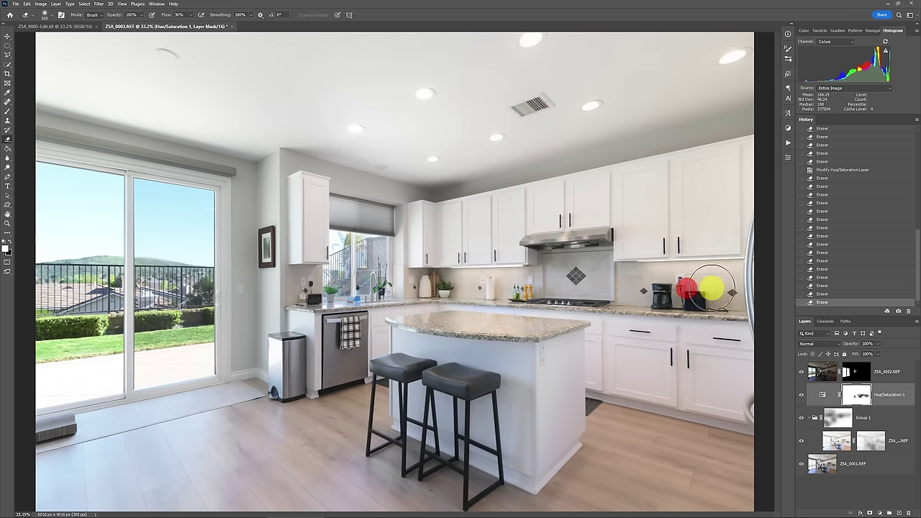
pyautogui.click(562, 270)
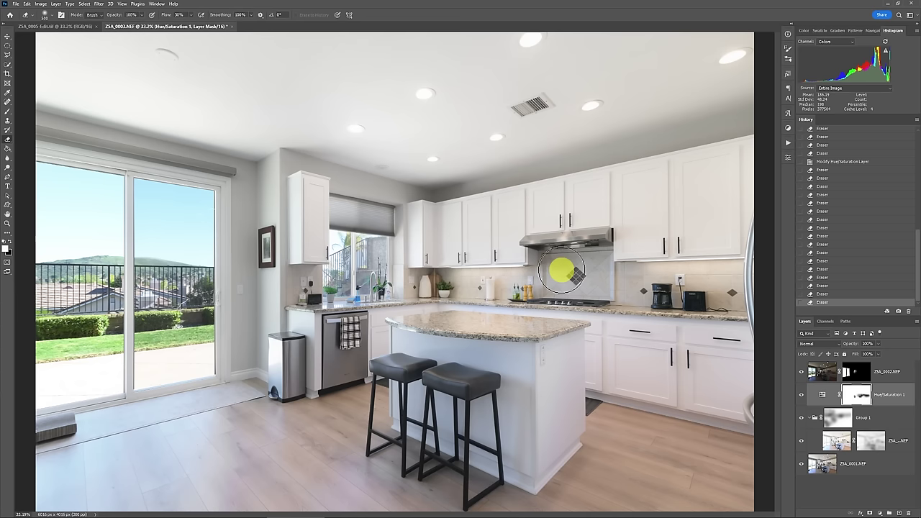
# Check the blend with and without Group 1, and erase Group 1's mask around the back-wall cabinets with a 1300-pixel eraser.
pyautogui.hotkey('ctrl', '-')
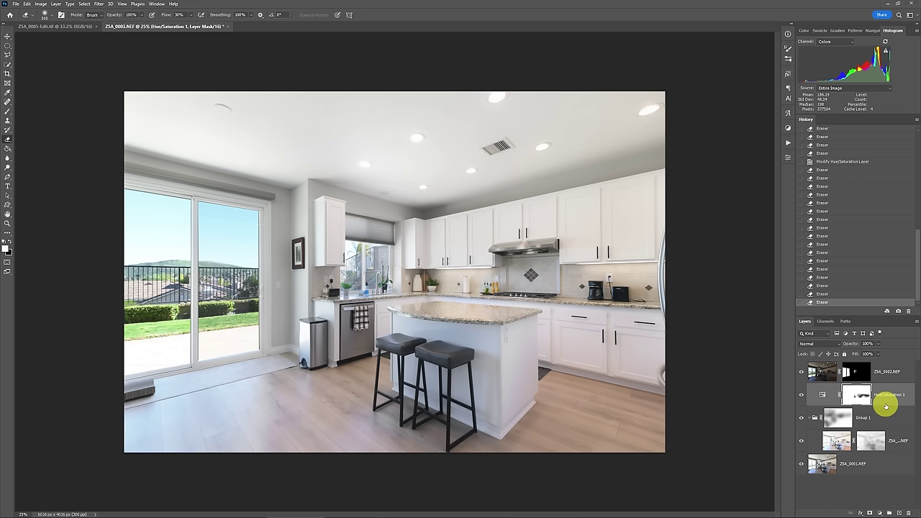
pyautogui.click(801, 419)
pyautogui.click(801, 418)
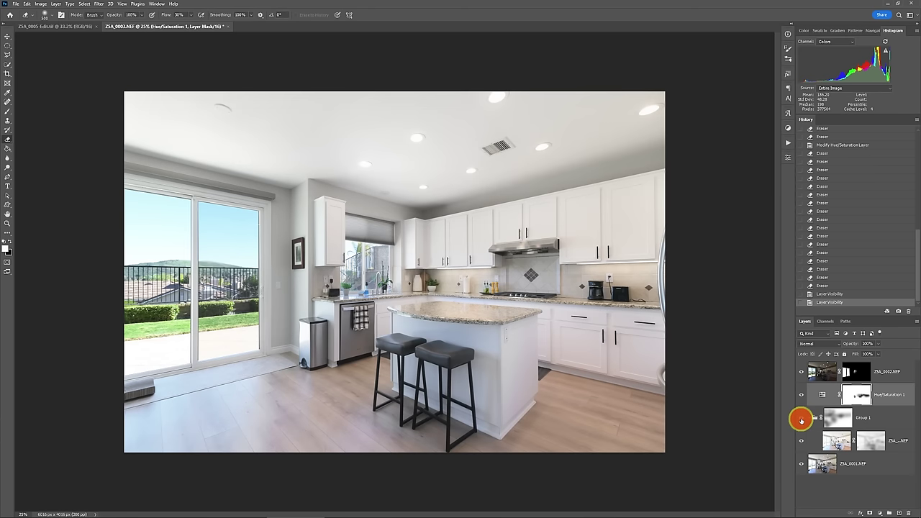
pyautogui.click(832, 421)
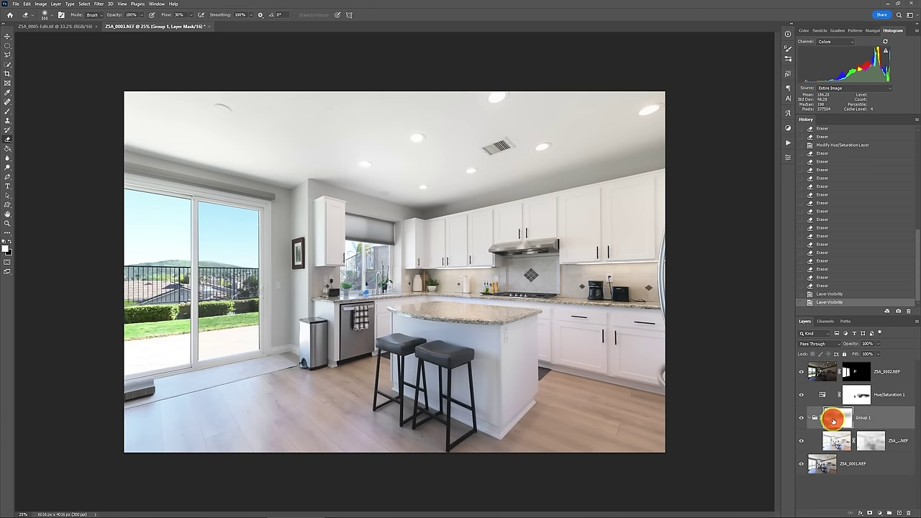
pyautogui.press(']')
pyautogui.press(']')
pyautogui.press(']')
pyautogui.press(']')
pyautogui.press(']')
pyautogui.press(']')
pyautogui.press(']')
pyautogui.press(']')
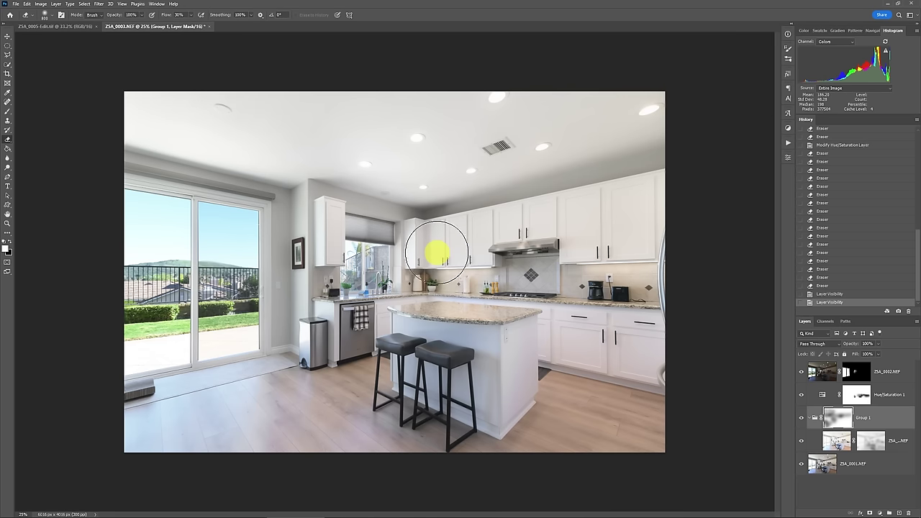
pyautogui.moveTo(436, 242)
pyautogui.mouseDown()
pyautogui.moveTo(625, 228)
pyautogui.moveTo(639, 260)
pyautogui.mouseUp()
pyautogui.click(590, 261)
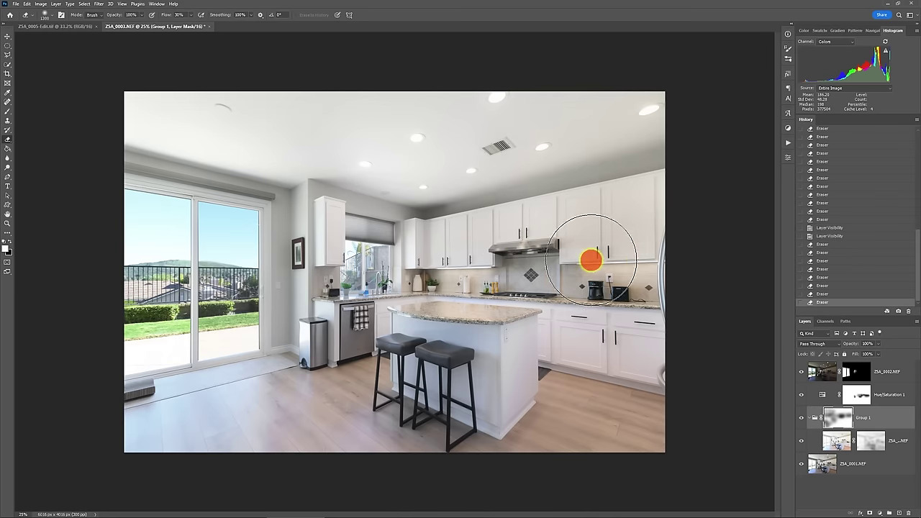
pyautogui.moveTo(611, 323)
pyautogui.mouseDown()
pyautogui.moveTo(615, 333)
pyautogui.moveTo(705, 357)
pyautogui.mouseUp()
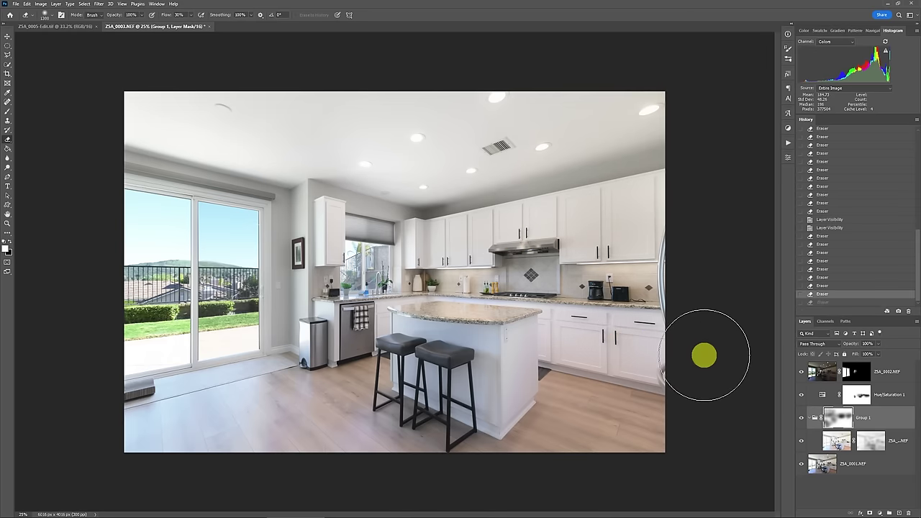
# Erase Group 1's mask over the sliding glass door panes, the patio area outside and the window above the sink.
pyautogui.click(237, 216)
pyautogui.click(181, 204)
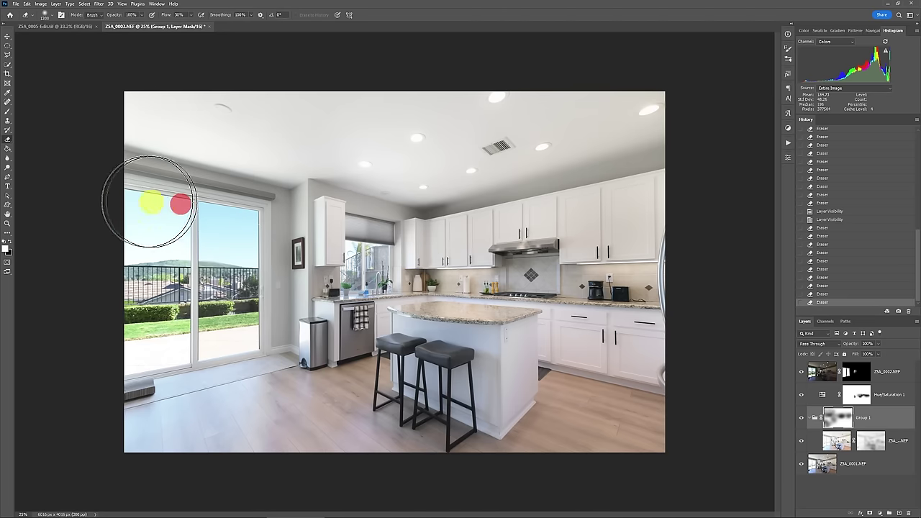
pyautogui.click(146, 199)
pyautogui.click(158, 323)
pyautogui.click(158, 341)
pyautogui.click(215, 332)
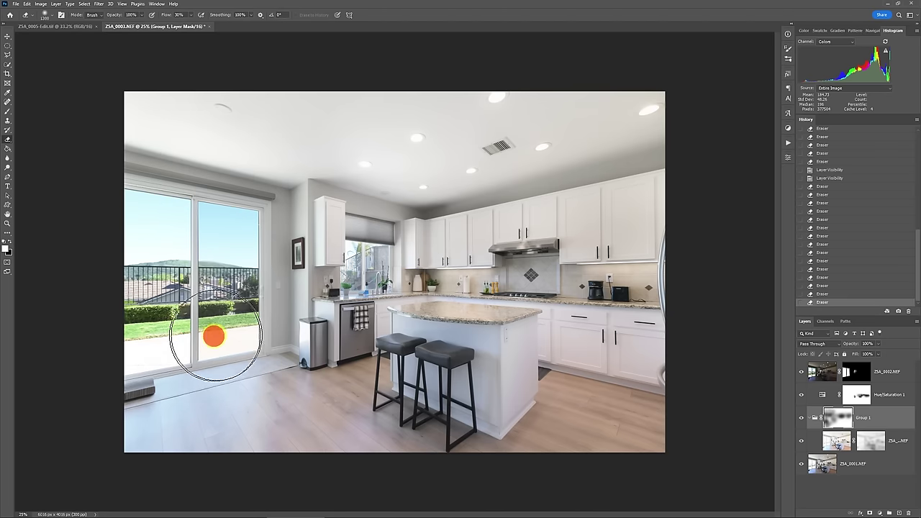
pyautogui.click(226, 216)
pyautogui.click(160, 205)
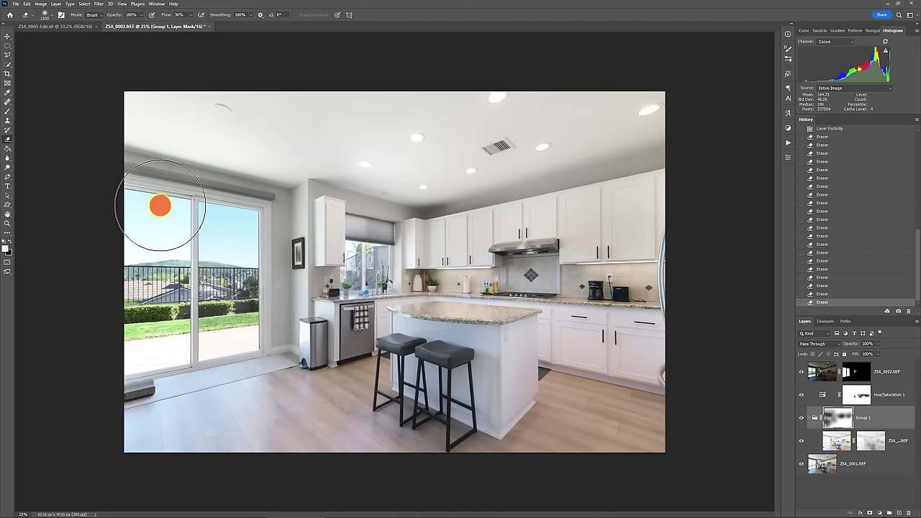
pyautogui.click(358, 239)
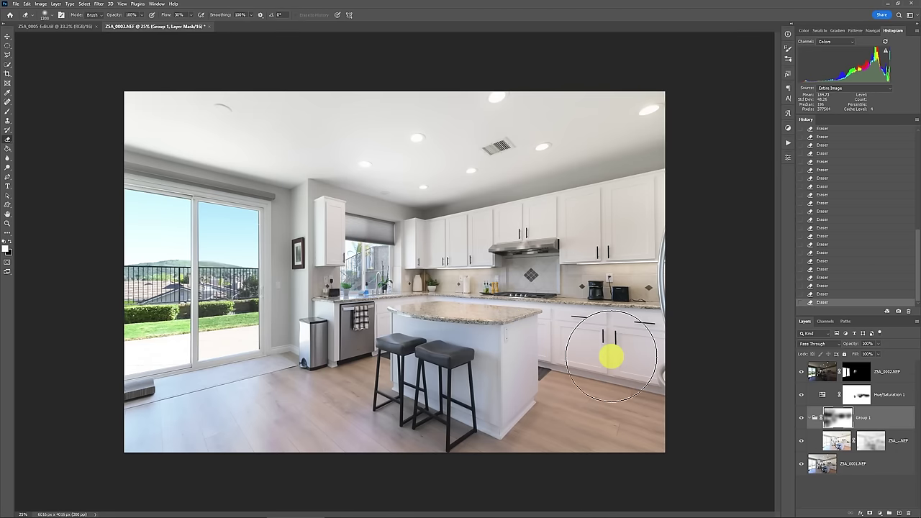
# Flatten the layers, save the blended kitchen image and switch to Lightroom Classic.
pyautogui.hotkey('alt', 'l')
pyautogui.press('f')
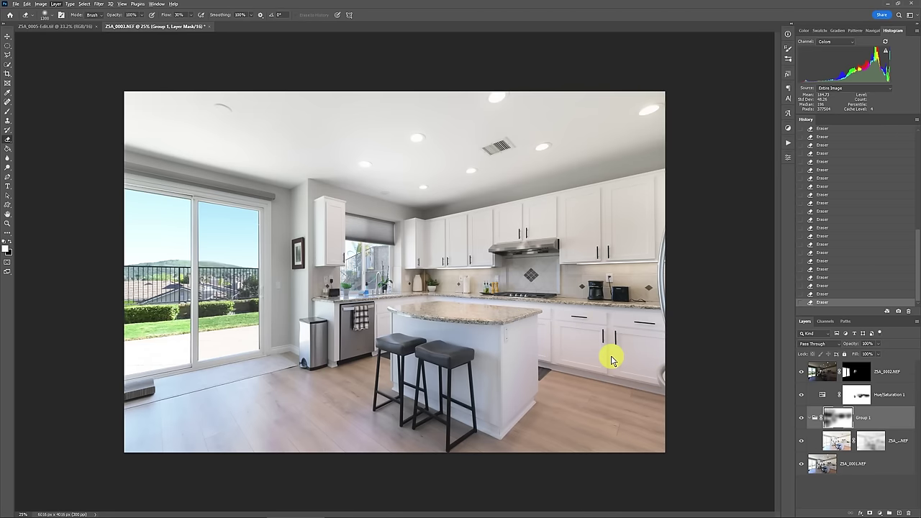
pyautogui.hotkey('ctrl', 's')
pyautogui.hotkey('alt', 'Tab')
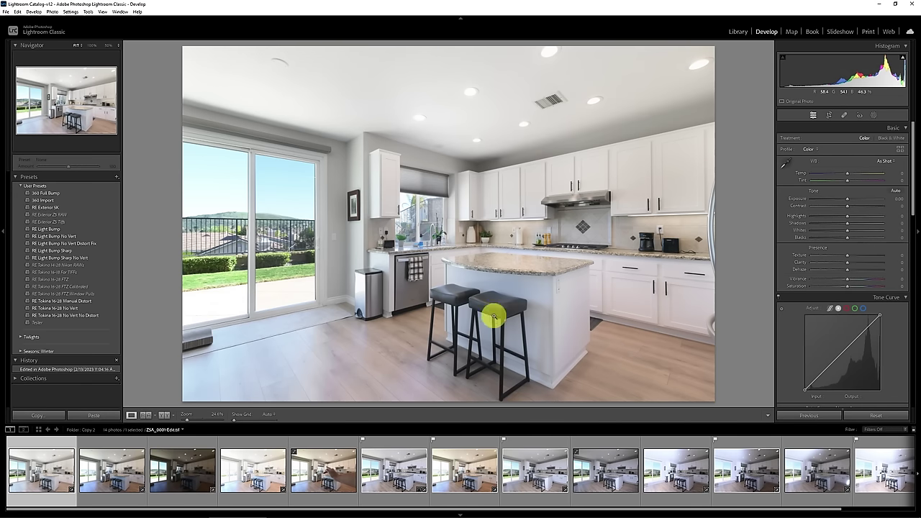
# Apply the RE Light Bump No Vert preset to the blended kitchen image and set its exposure to -0.13.
pyautogui.click(71, 238)
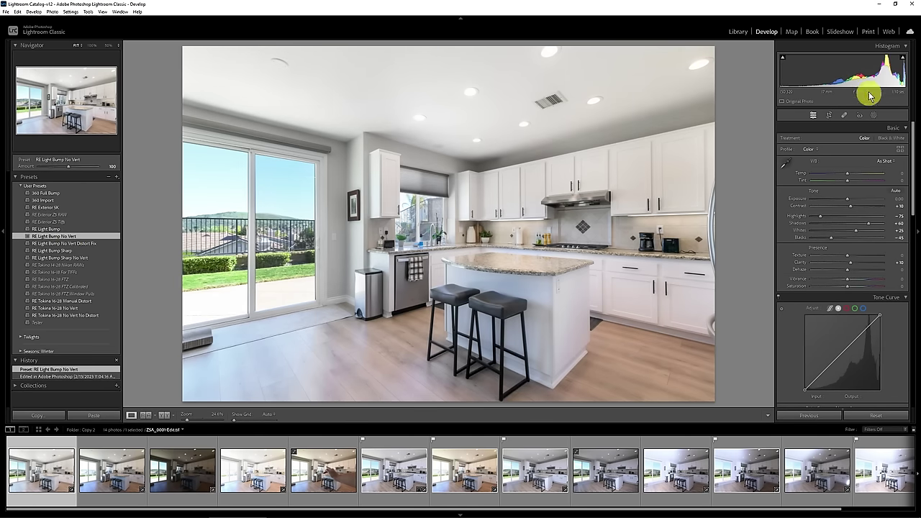
pyautogui.moveTo(850, 199); pyautogui.dragTo(848, 202)
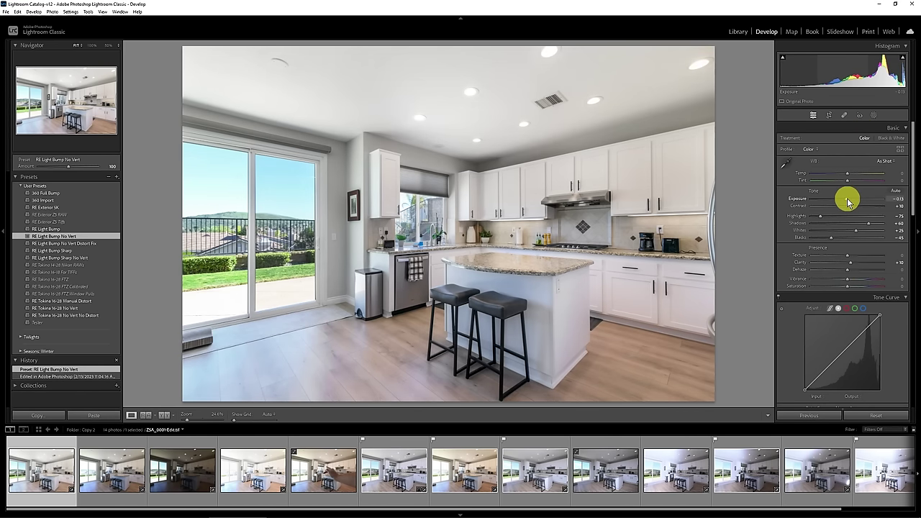
# Crop the blended kitchen image slightly tighter, trimming the ceiling and the refrigerator edge while keeping the original aspect ratio.
pyautogui.click(829, 115)
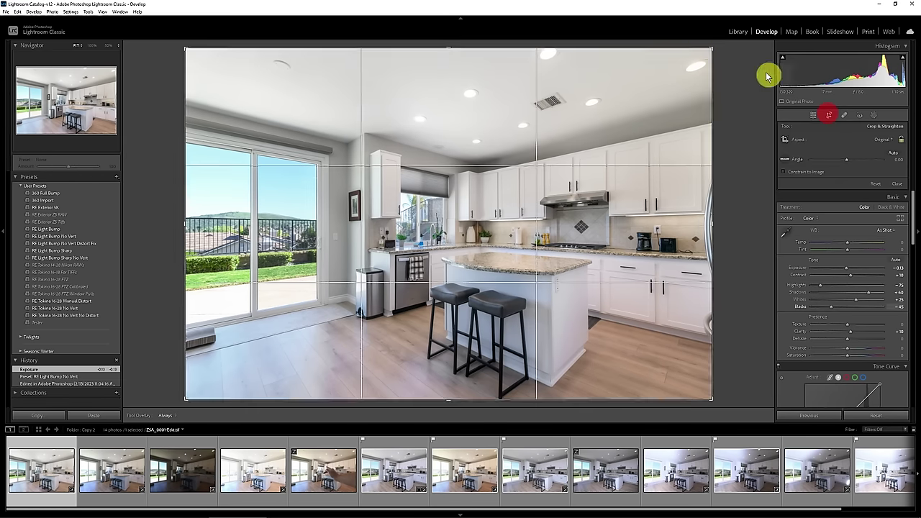
pyautogui.moveTo(710, 46); pyautogui.dragTo(708, 53)
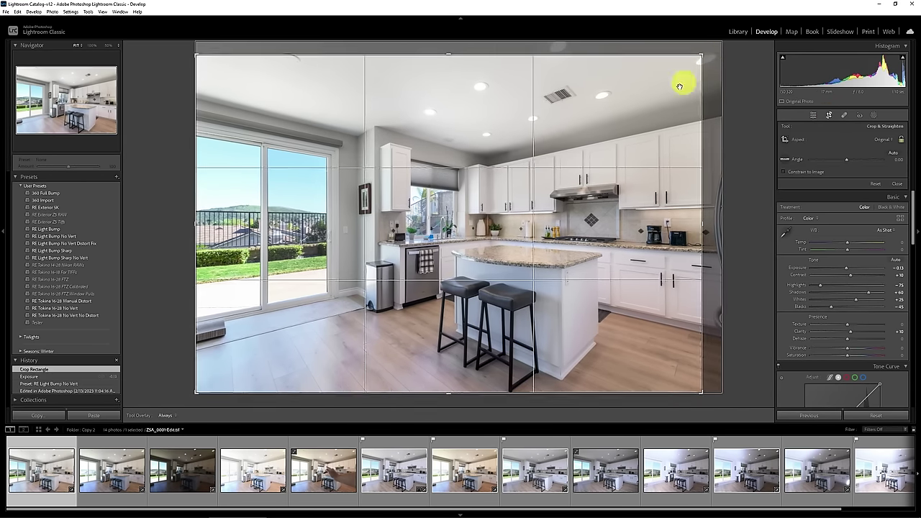
pyautogui.press('Return')
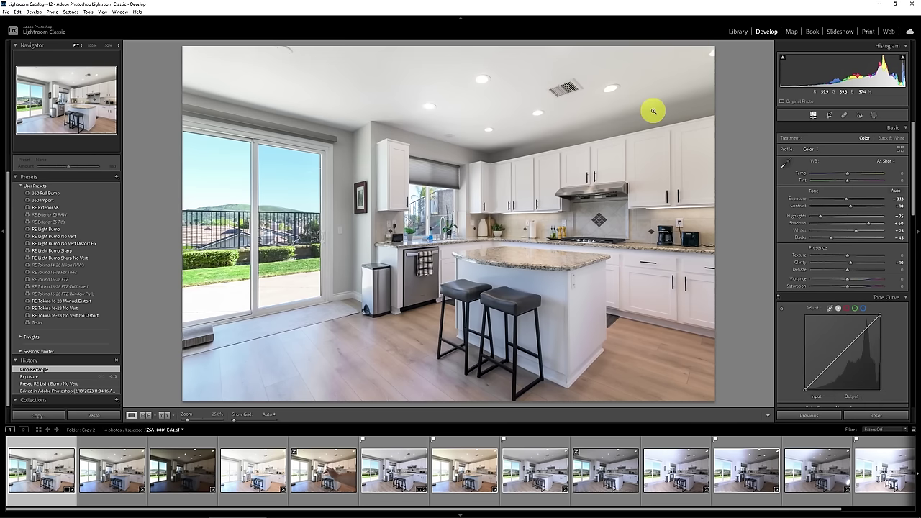
# Compare the Flambient and Modern HDR kitchen images side by side, examining the floor, sliding-door view and sink window at 100%.
pyautogui.press('c')
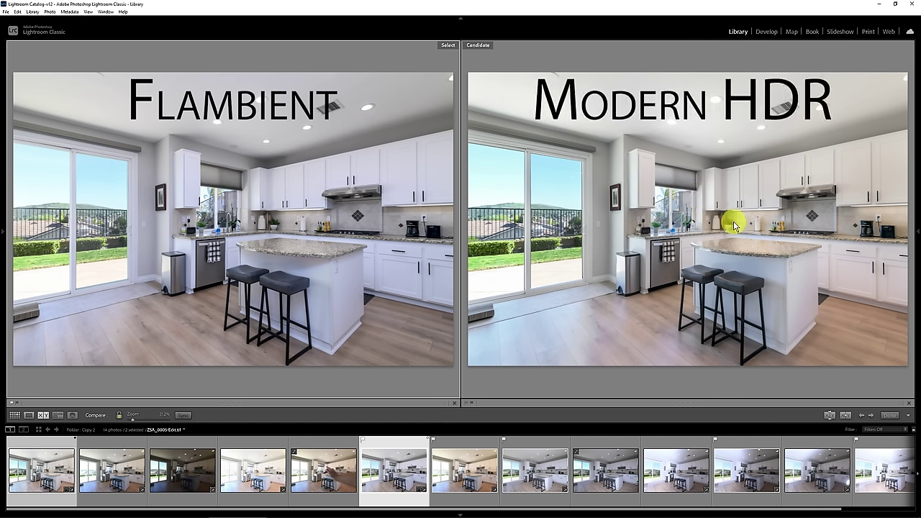
pyautogui.click(503, 338)
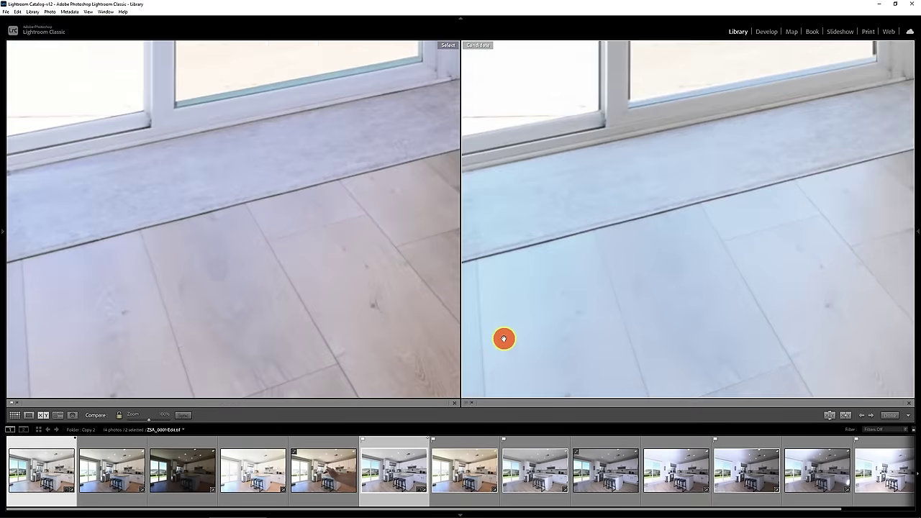
pyautogui.click(686, 285)
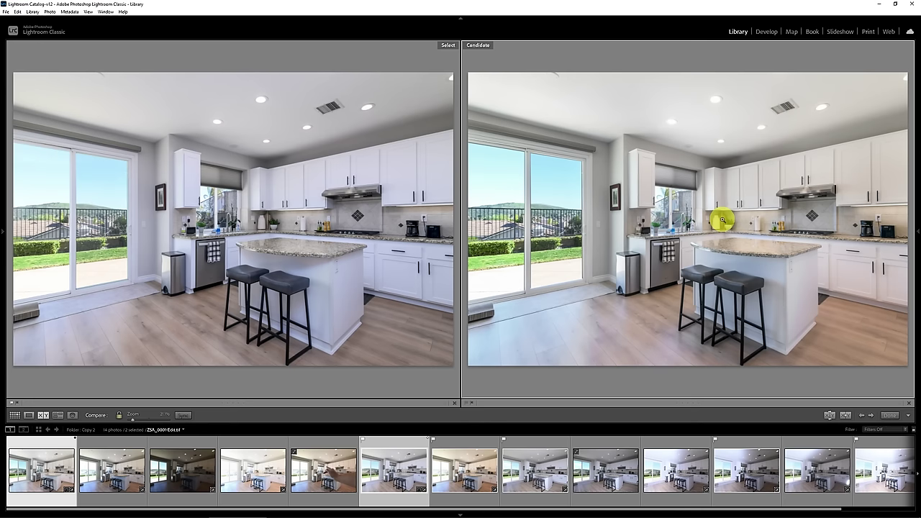
pyautogui.click(524, 213)
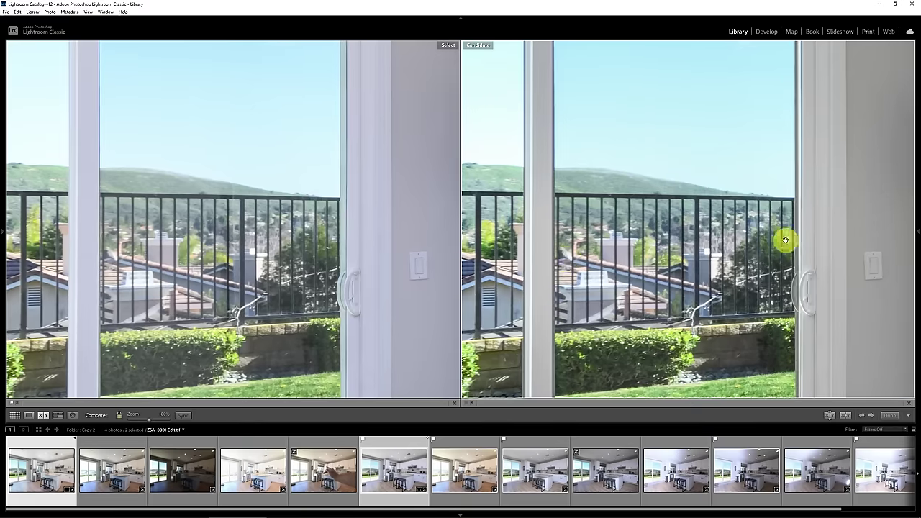
pyautogui.click(670, 247)
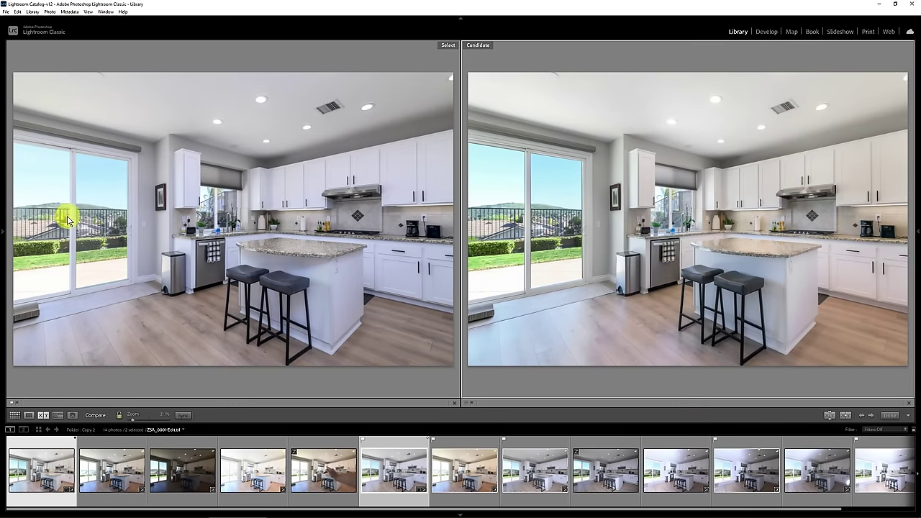
pyautogui.click(103, 215)
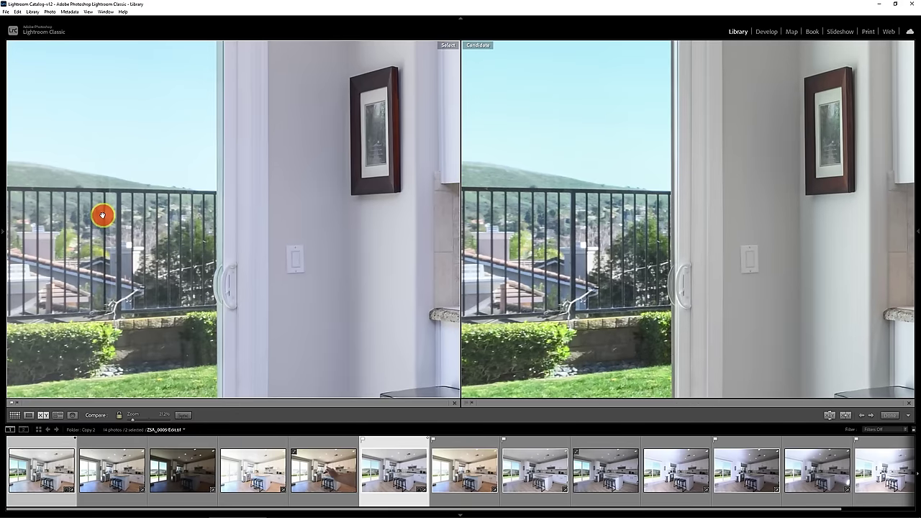
pyautogui.click(103, 215)
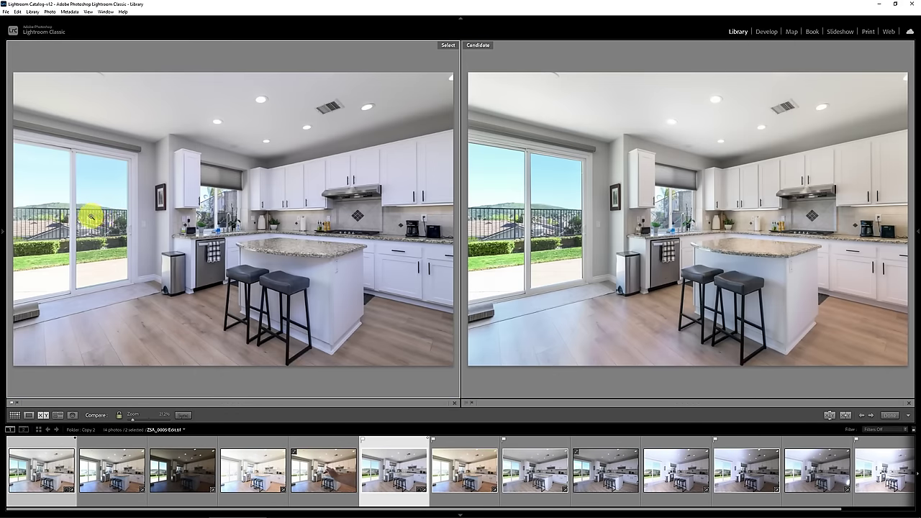
pyautogui.click(219, 210)
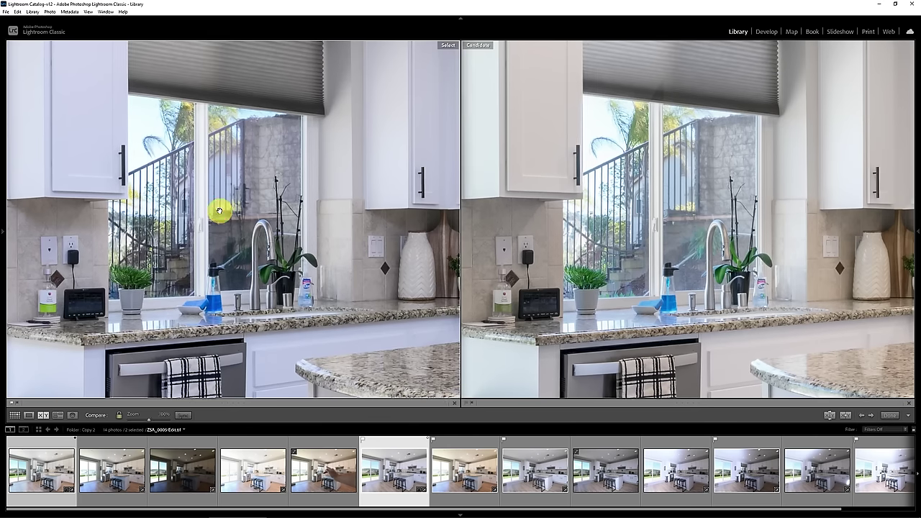
pyautogui.click(220, 210)
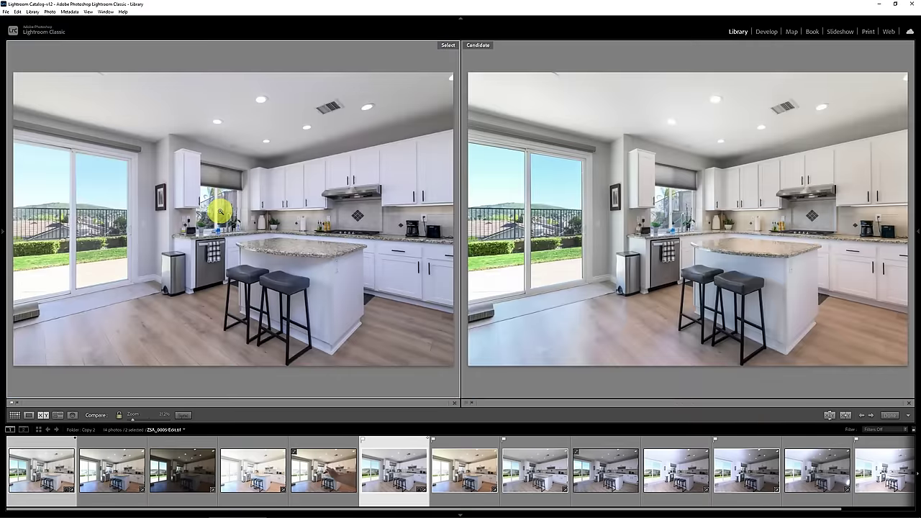
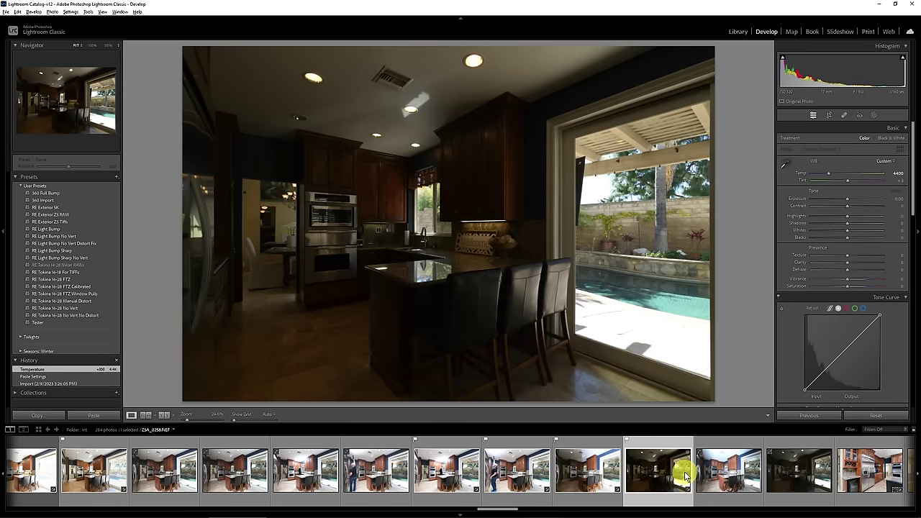
# Review the bracketed exposures of the wood-cabinet kitchen, comparing ZSA_0249.NEF with its virtual copy and the neighbouring exposure.
pyautogui.scroll(3, 436, 478)
pyautogui.scroll(3, 435, 479)
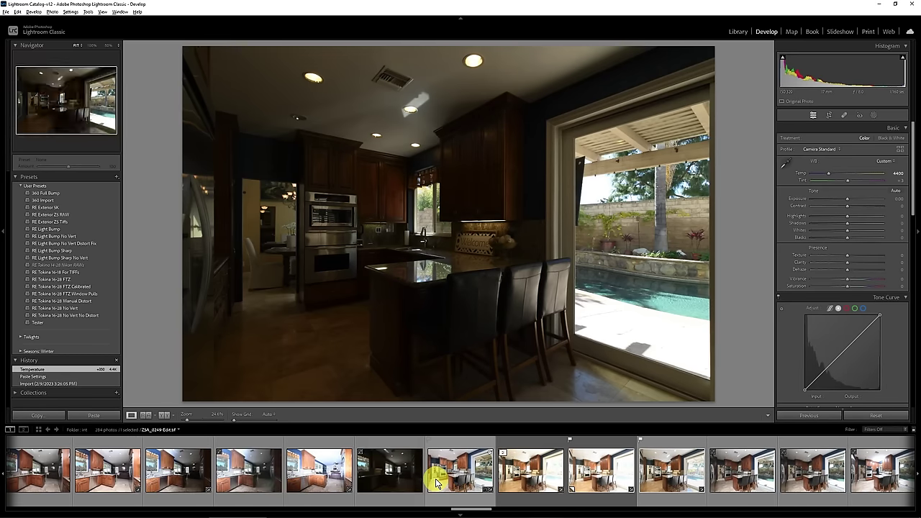
pyautogui.click(547, 475)
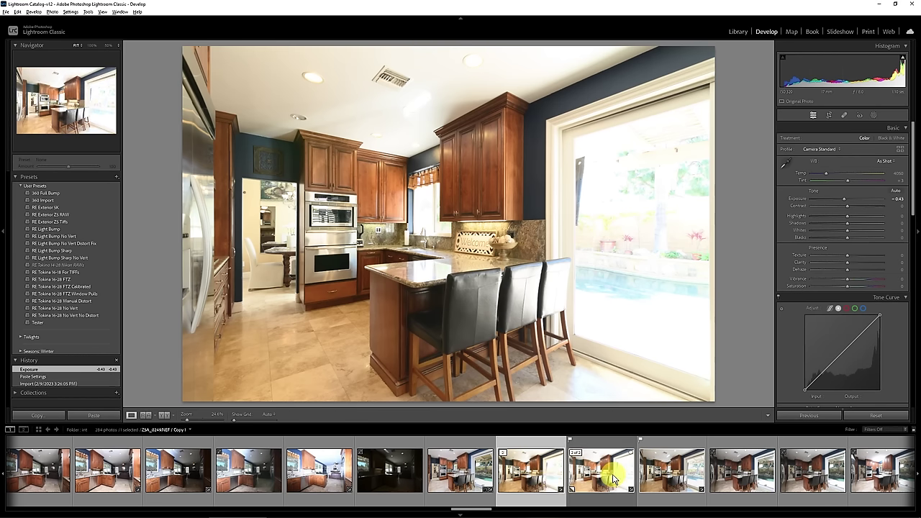
pyautogui.click(612, 473)
pyautogui.click(531, 473)
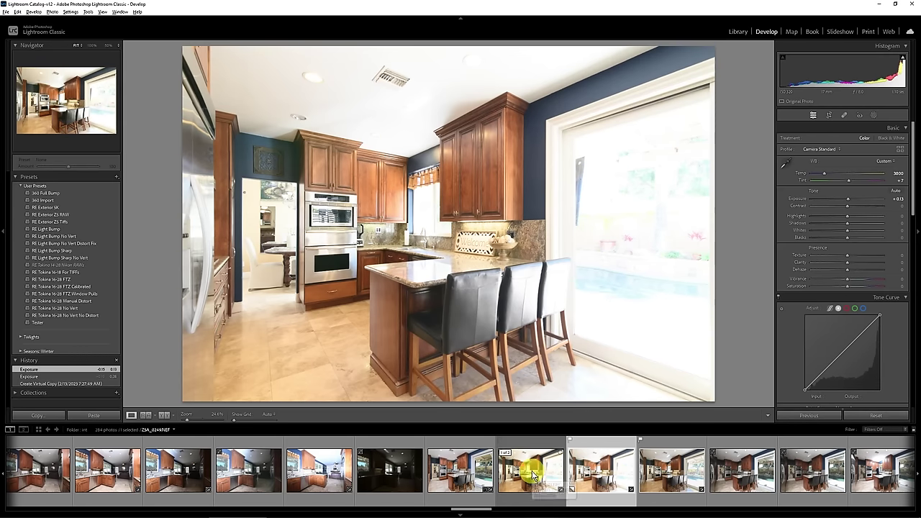
pyautogui.click(597, 474)
pyautogui.click(672, 474)
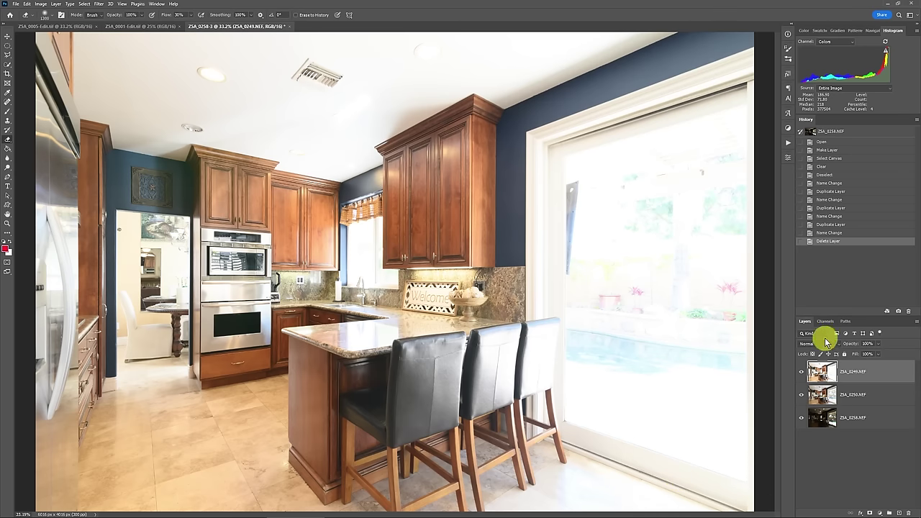
# Compare the kitchen with and without the ZSA_0249.NEF layer, and load that layer's RGB luminosity as a selection.
pyautogui.click(802, 372)
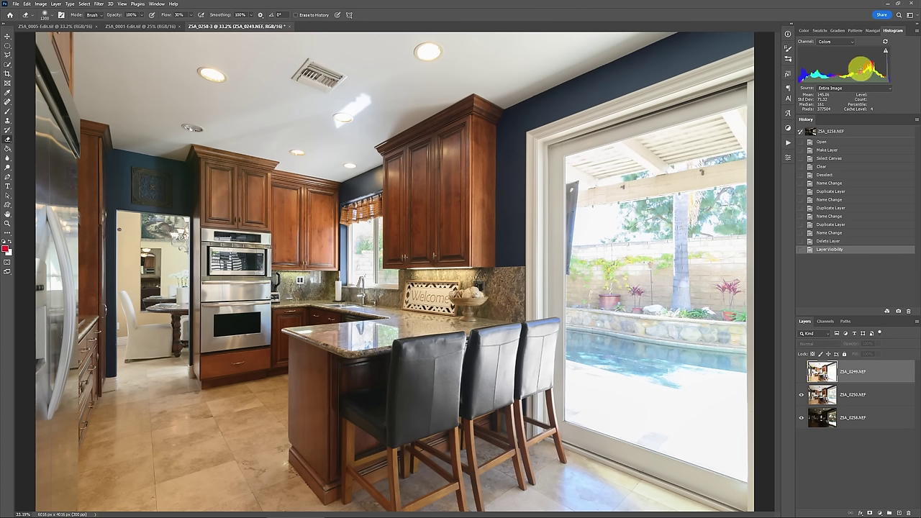
pyautogui.click(802, 372)
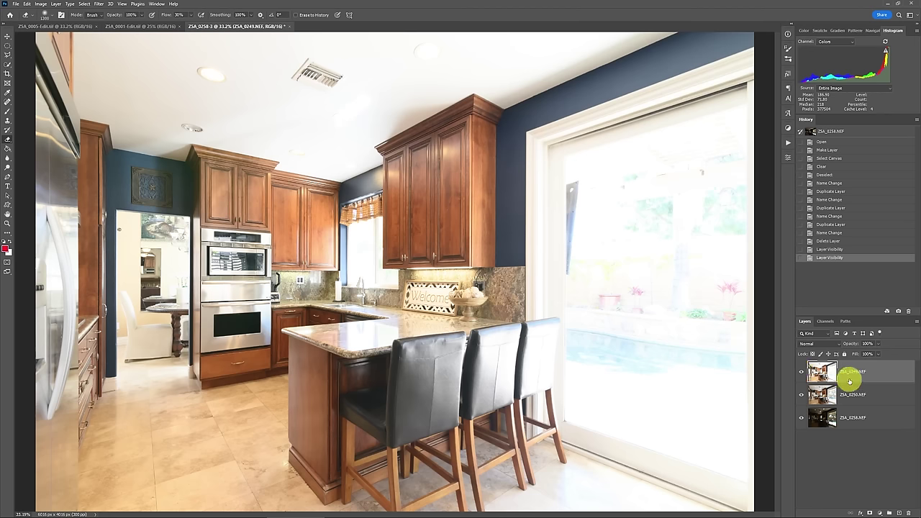
pyautogui.click(827, 322)
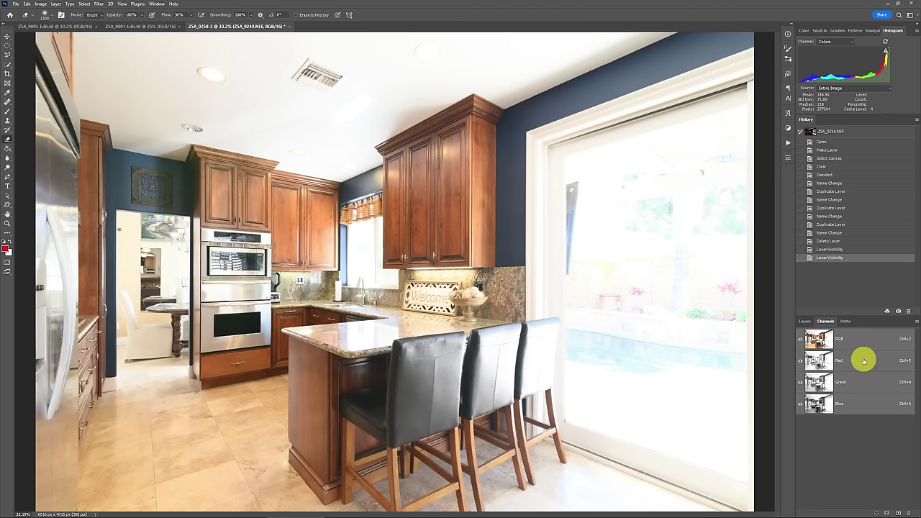
pyautogui.keyDown('ctrl'); pyautogui.click(820, 340); pyautogui.keyUp('ctrl')
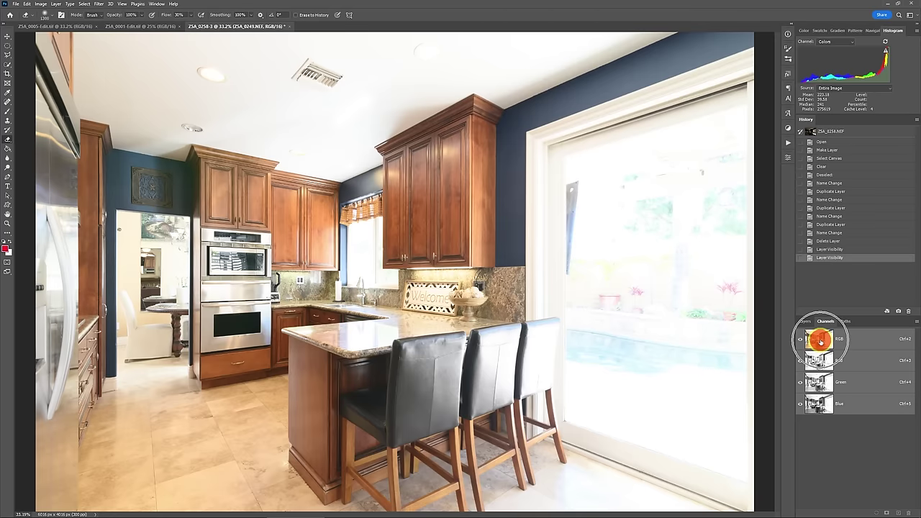
pyautogui.click(805, 322)
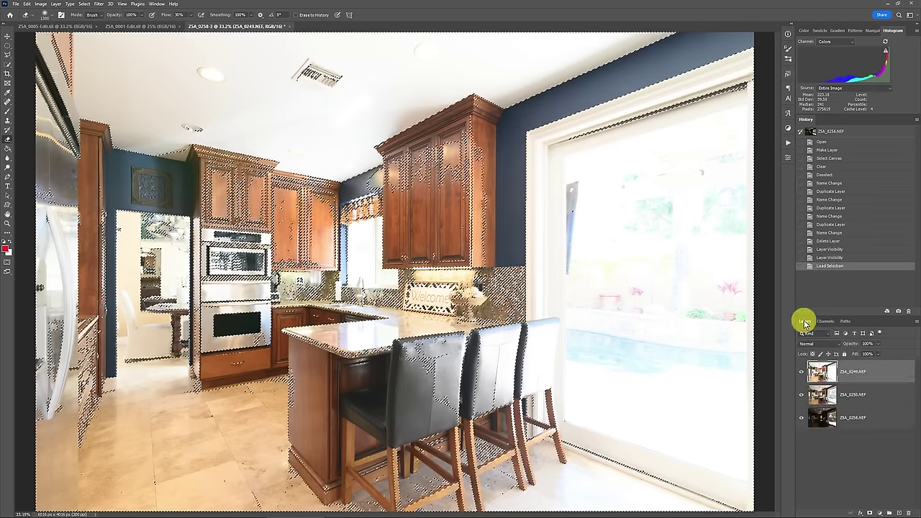
# Feather the luminosity selection by 150 pixels and apply it as a layer mask on ZSA_0249.NEF.
pyautogui.hotkey('alt', 's')
pyautogui.press('m')
pyautogui.press('f')
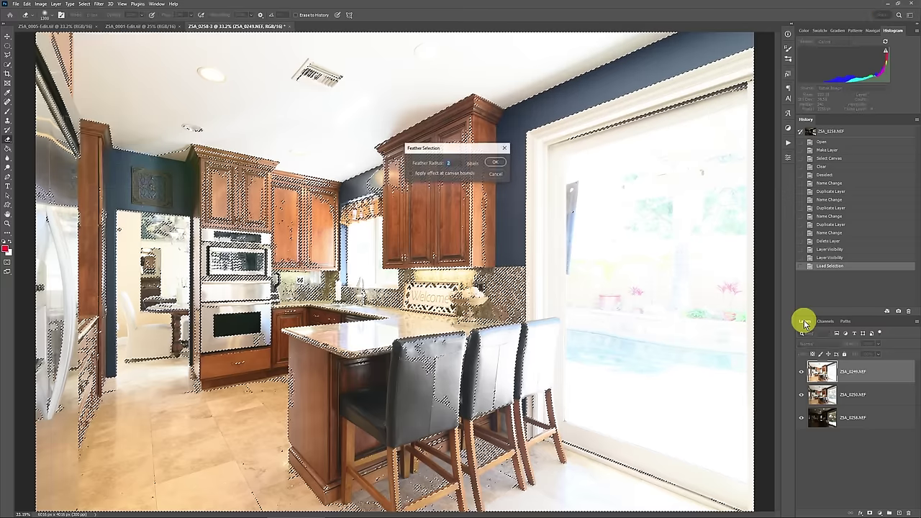
pyautogui.write('50')
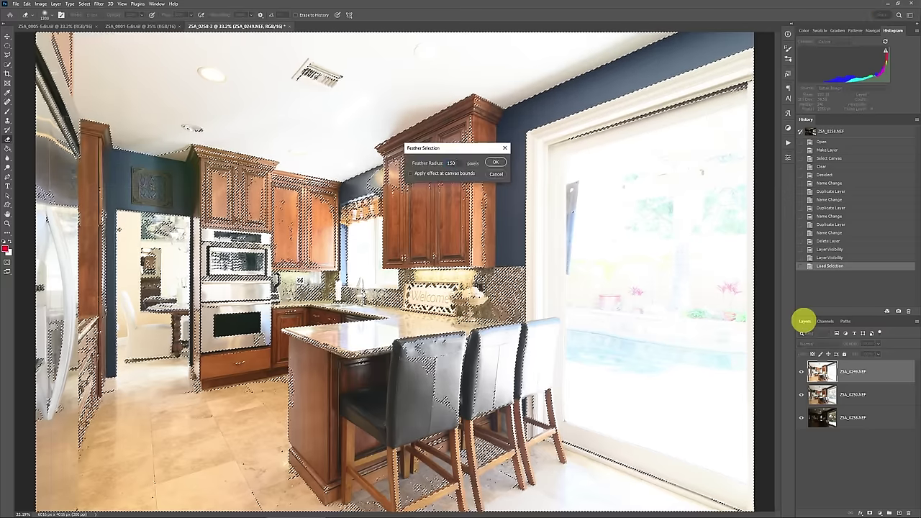
pyautogui.press('Return')
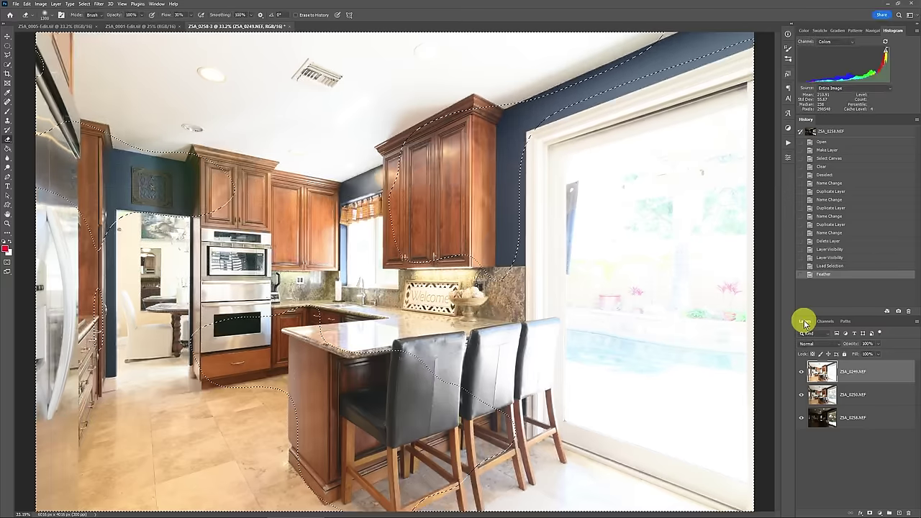
pyautogui.click(870, 513)
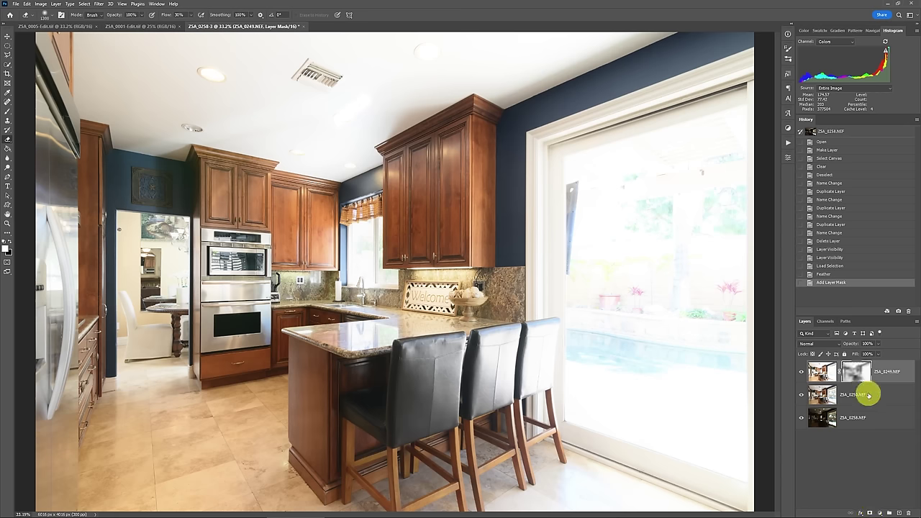
# Compare the image with the ZSA_0249.NEF layer hidden and with its luminosity mask disabled.
pyautogui.click(801, 372)
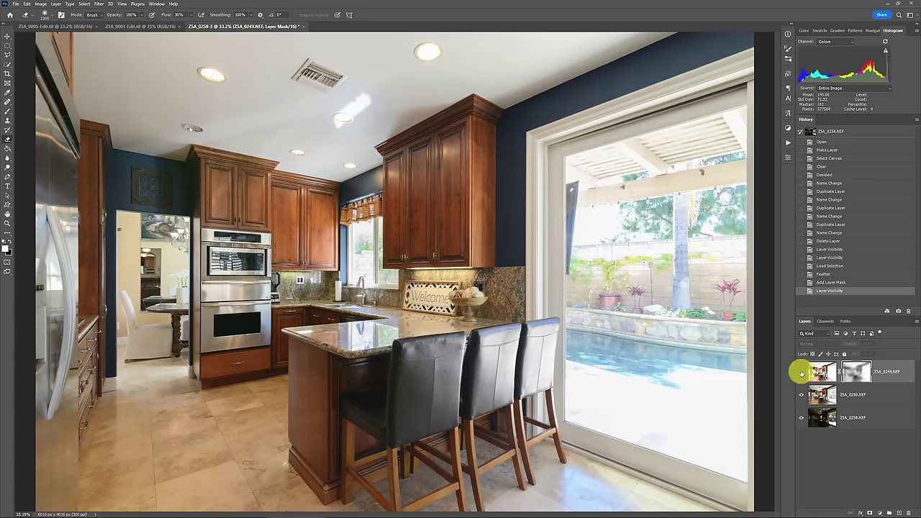
pyautogui.click(801, 373)
pyautogui.keyDown('shift'); pyautogui.click(858, 374); pyautogui.keyUp('shift')
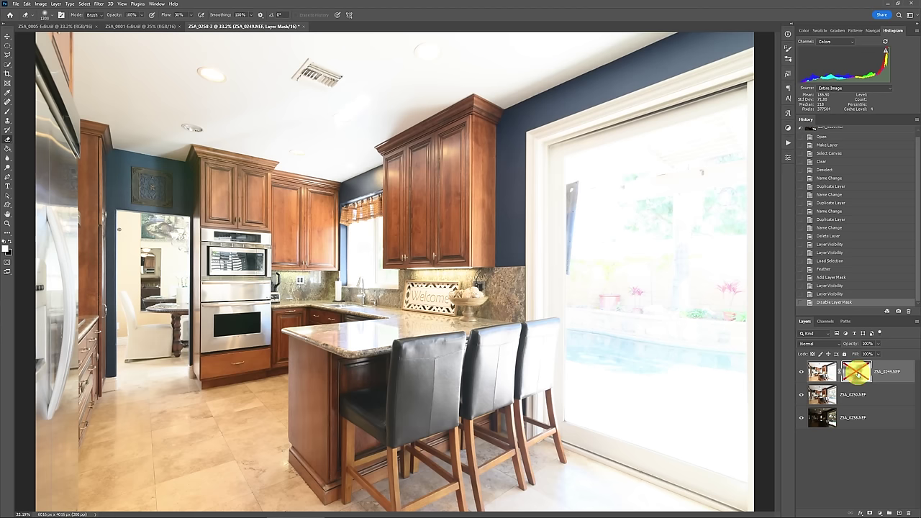
pyautogui.keyDown('shift'); pyautogui.click(858, 374); pyautogui.keyUp('shift')
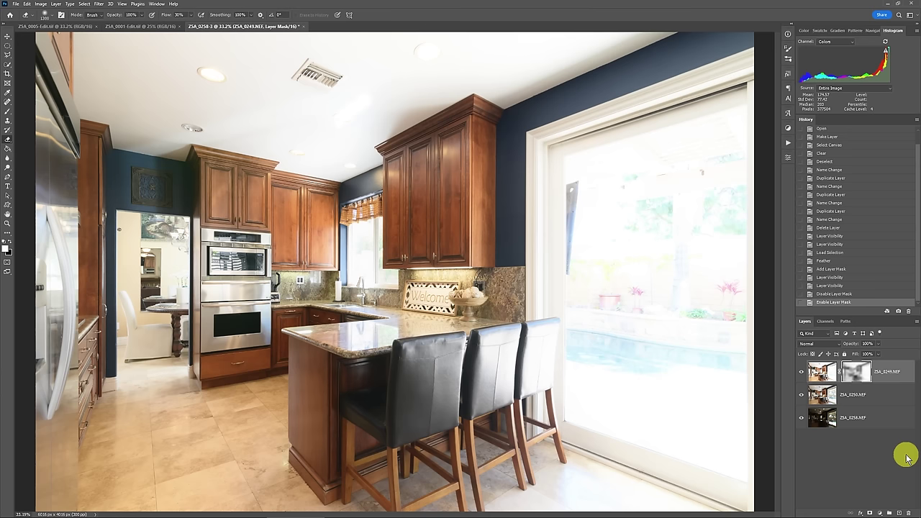
# Add a Hue/Saturation adjustment layer above the masked ZSA_0249.NEF layer and collapse its settings.
pyautogui.hotkey('alt', 'l')
pyautogui.press('j')
pyautogui.press('Down')
pyautogui.press('Down')
pyautogui.press('Down')
pyautogui.press('Down')
pyautogui.press('Down')
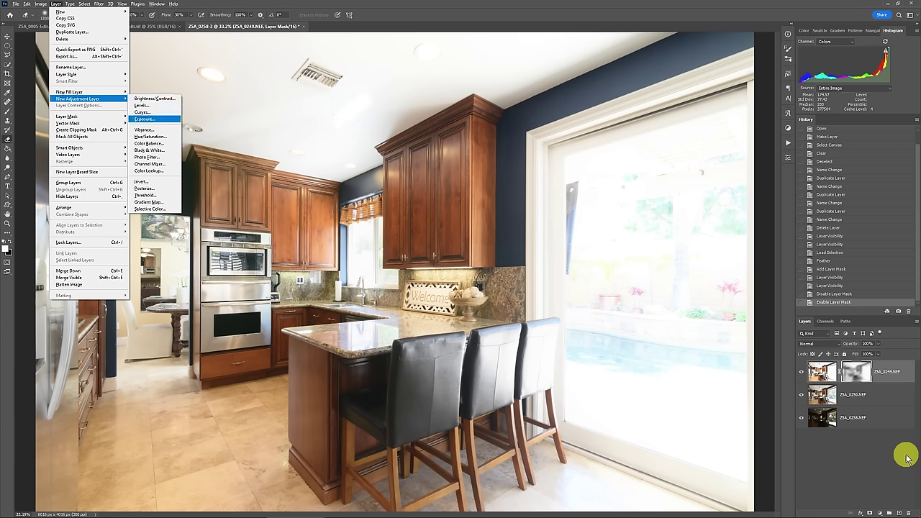
pyautogui.press('Return')
pyautogui.press('Return')
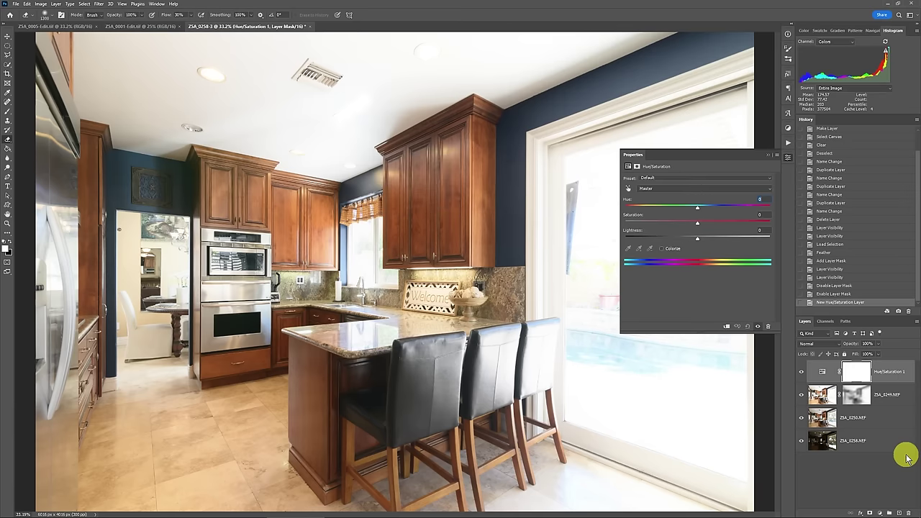
pyautogui.click(769, 156)
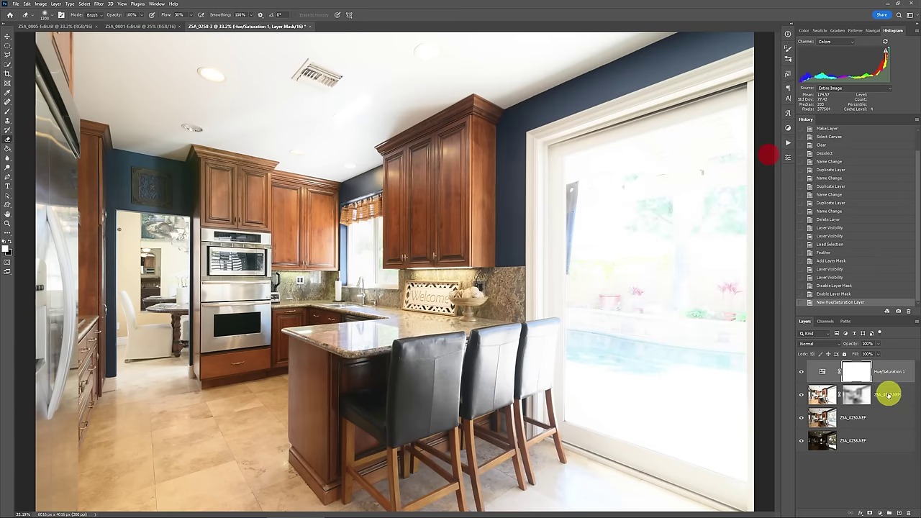
# Put the ZSA_0249.NEF layer into its own group and give the group a reveal-all layer mask.
pyautogui.click(887, 394)
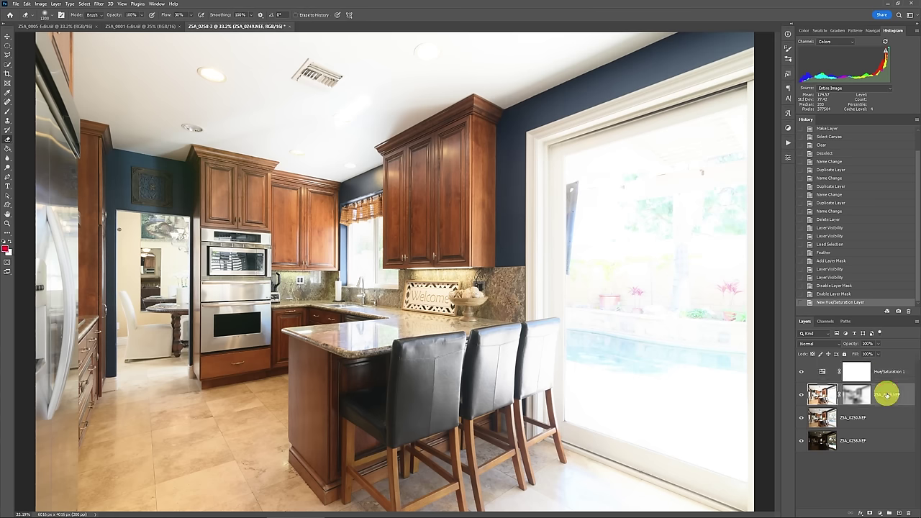
pyautogui.rightClick(887, 394)
pyautogui.click(855, 129)
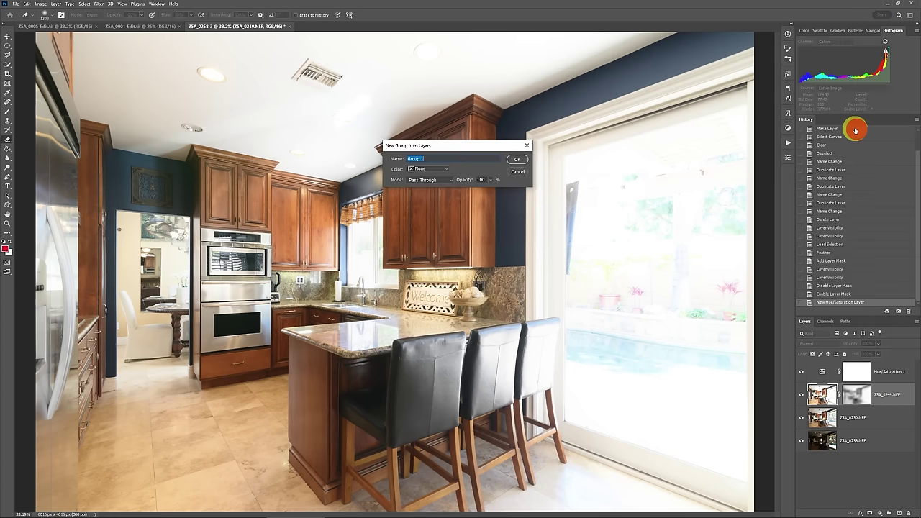
pyautogui.press('Return')
pyautogui.hotkey('alt', 'l')
pyautogui.press('m')
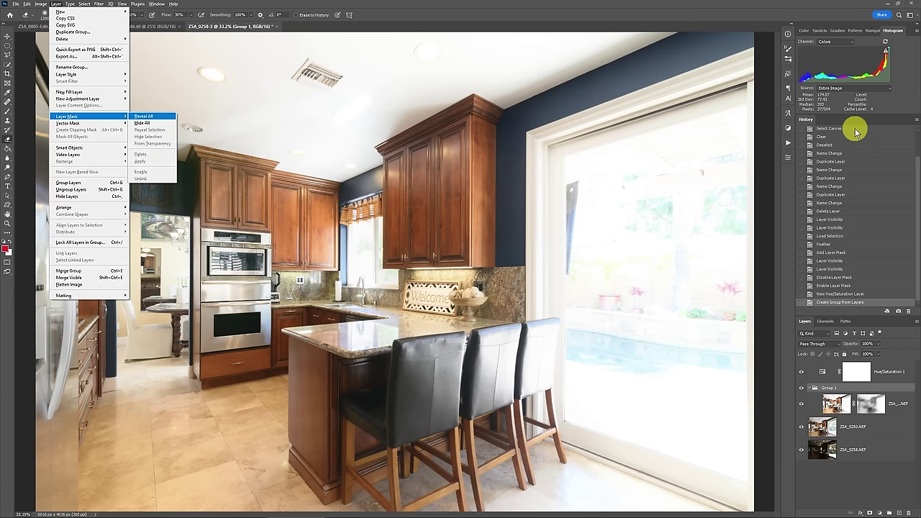
pyautogui.press('Return')
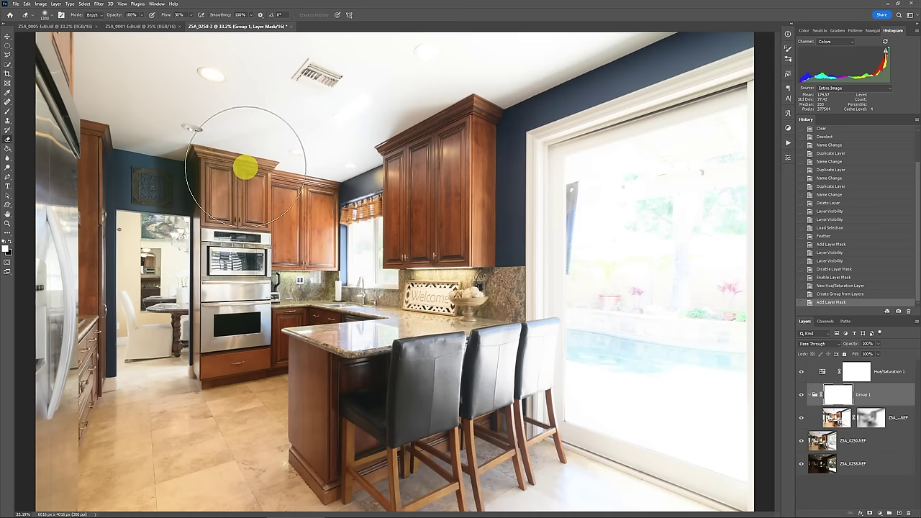
# Erase part of the group mask over the cabinets above the ovens and compare with the mask disabled.
pyautogui.click(220, 185)
pyautogui.click(222, 187)
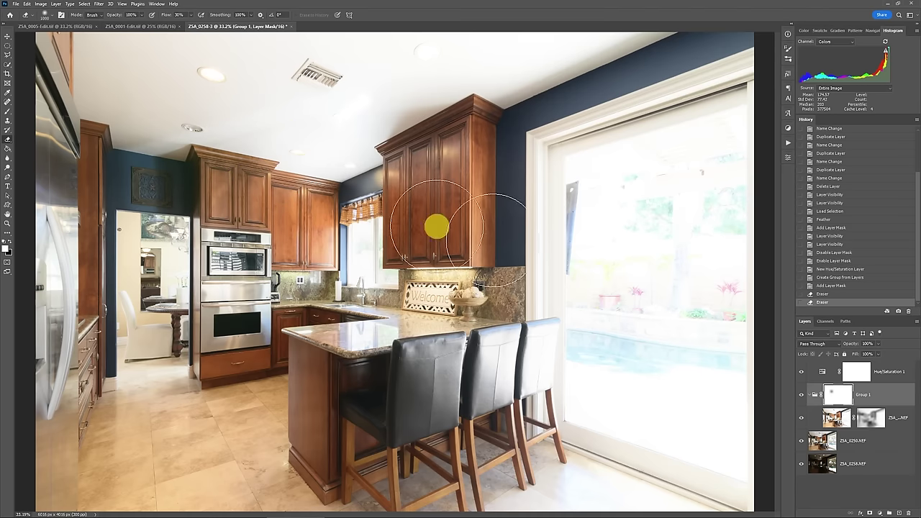
pyautogui.keyDown('shift'); pyautogui.click(835, 394); pyautogui.keyUp('shift')
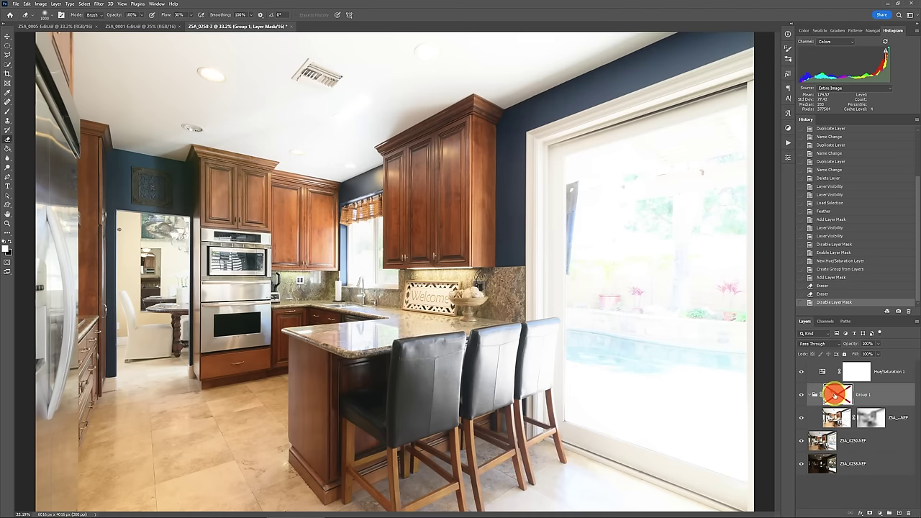
pyautogui.keyDown('shift'); pyautogui.click(835, 393); pyautogui.keyUp('shift')
# Paint white on the group mask with a soft brush at 30% flow to restore the cabinets above the ovens.
pyautogui.press('b')
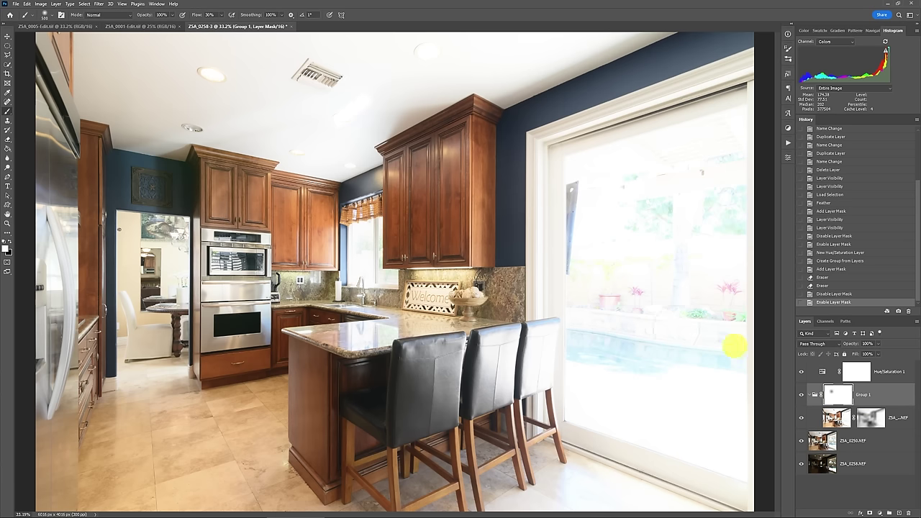
pyautogui.click(228, 189)
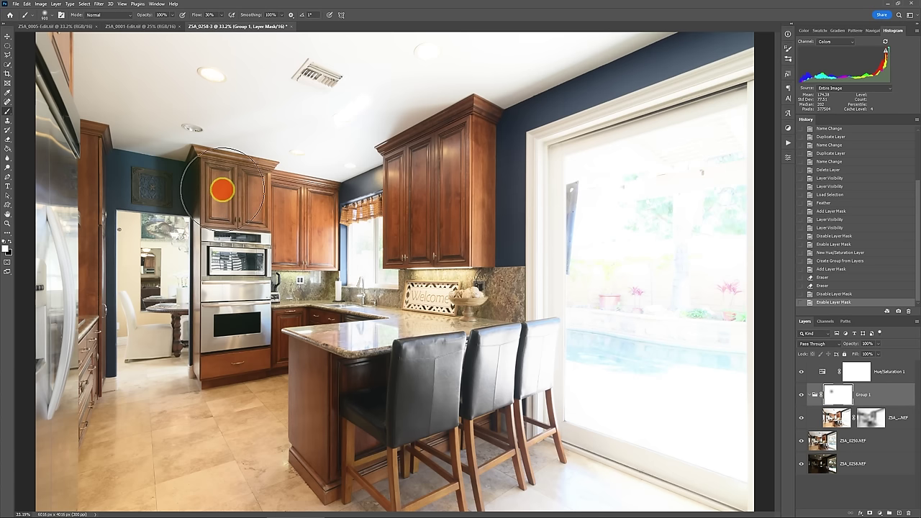
pyautogui.click(223, 187)
pyautogui.click(222, 187)
pyautogui.press(']')
pyautogui.press(']')
pyautogui.click(222, 187)
pyautogui.click(233, 187)
pyautogui.click(247, 187)
pyautogui.click(249, 189)
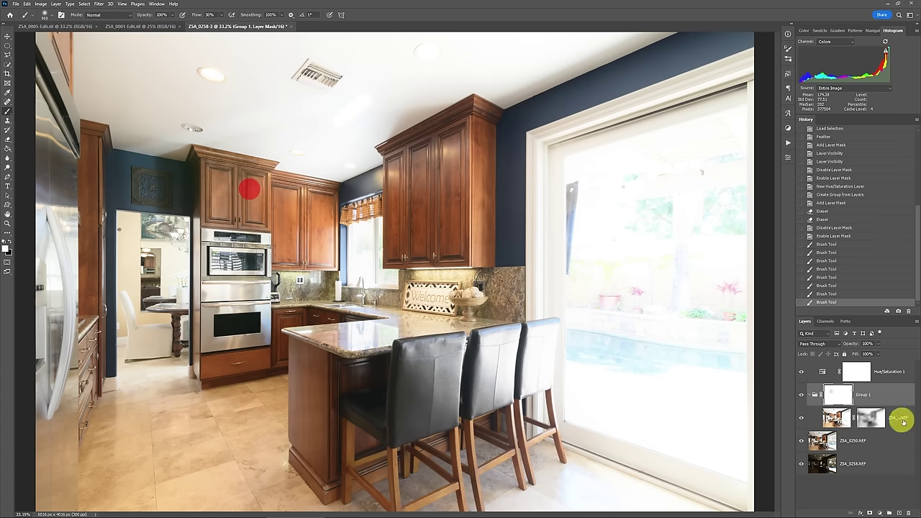
# Compare the image with the group's mask disabled and with the whole group hidden.
pyautogui.keyDown('shift'); pyautogui.click(842, 397); pyautogui.keyUp('shift')
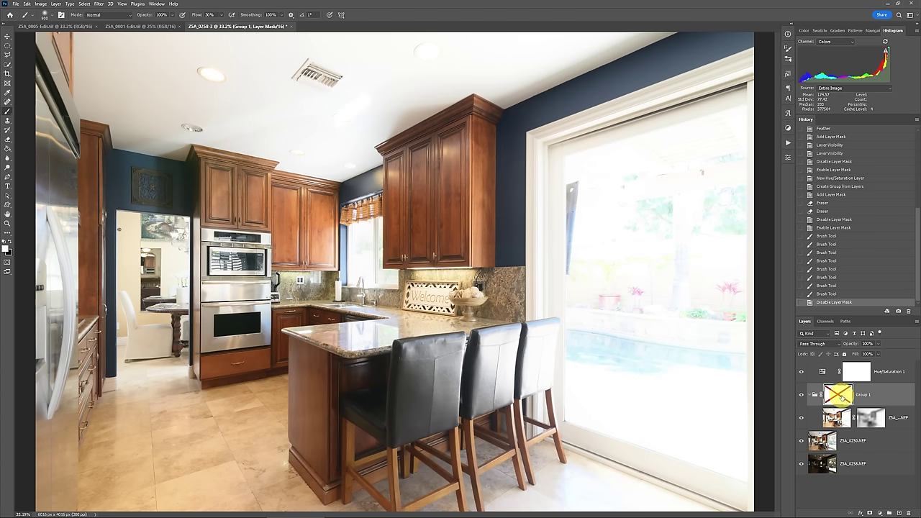
pyautogui.keyDown('shift'); pyautogui.click(842, 397); pyautogui.keyUp('shift')
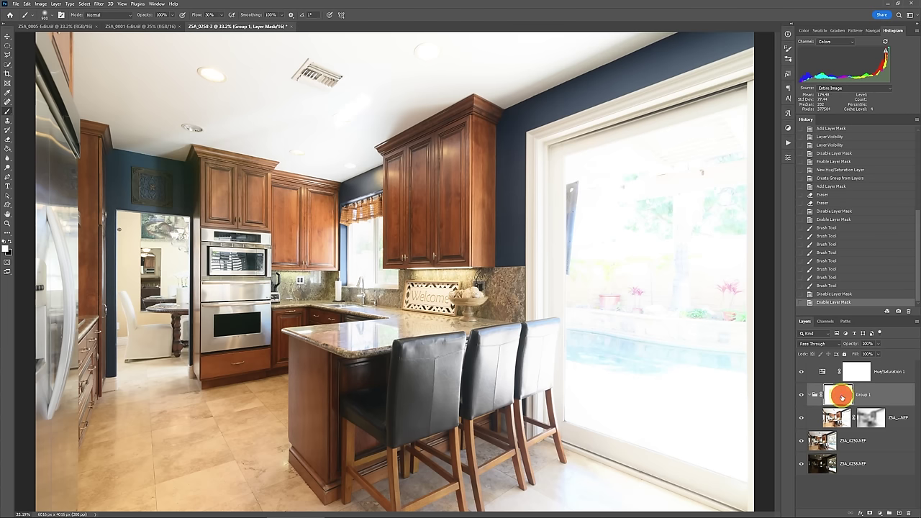
pyautogui.click(802, 394)
pyautogui.click(802, 394)
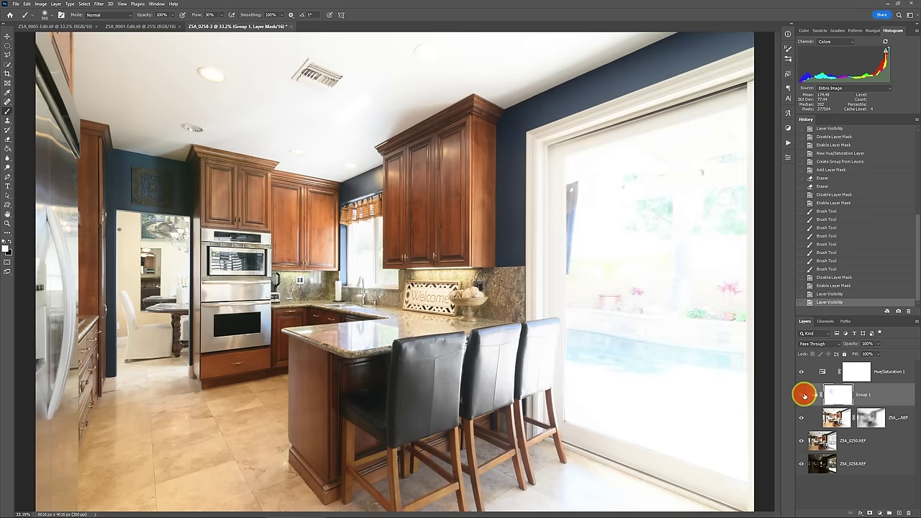
# Paint white on the ZSA_0249.NEF luminosity mask over the cabinets above the ovens, using an 1100-pixel brush at 30% flow.
pyautogui.click(864, 419)
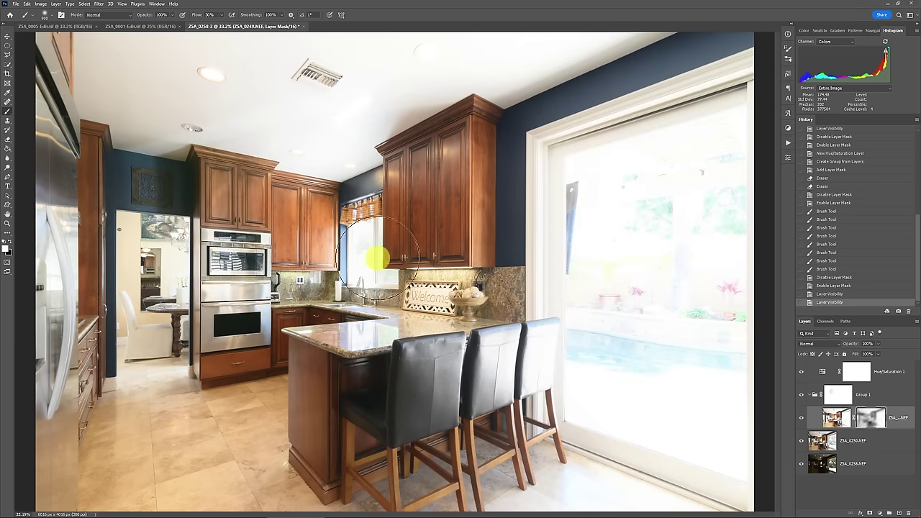
pyautogui.click(221, 192)
pyautogui.click(222, 191)
pyautogui.click(224, 192)
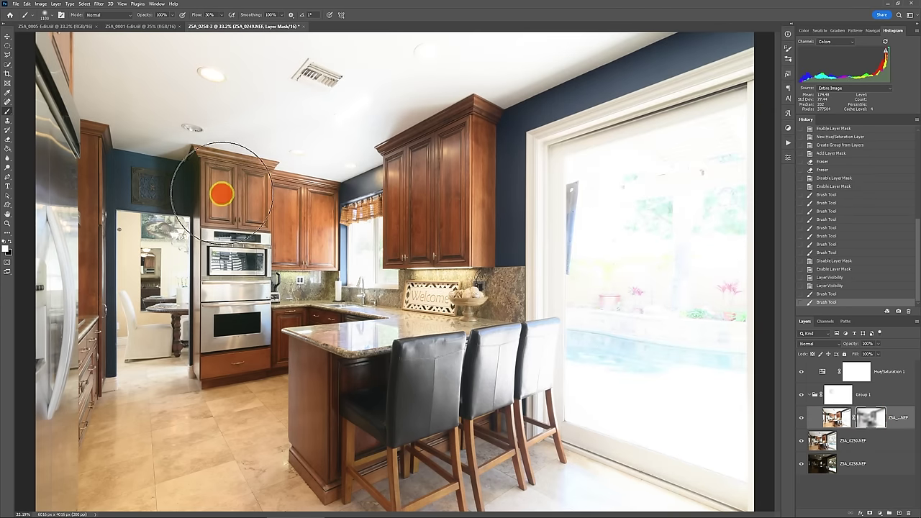
pyautogui.press(']')
pyautogui.press(']')
pyautogui.click(226, 191)
pyautogui.click(237, 191)
pyautogui.click(241, 191)
pyautogui.click(241, 191)
pyautogui.click(241, 191)
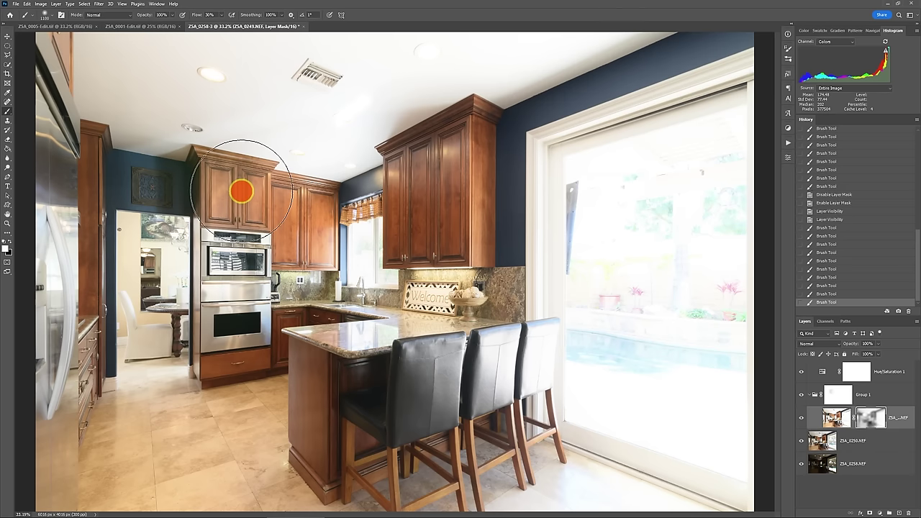
# Erase the Group 1 mask over the sliding-door view with a soft 1400-pixel eraser at 30% flow.
pyautogui.click(835, 392)
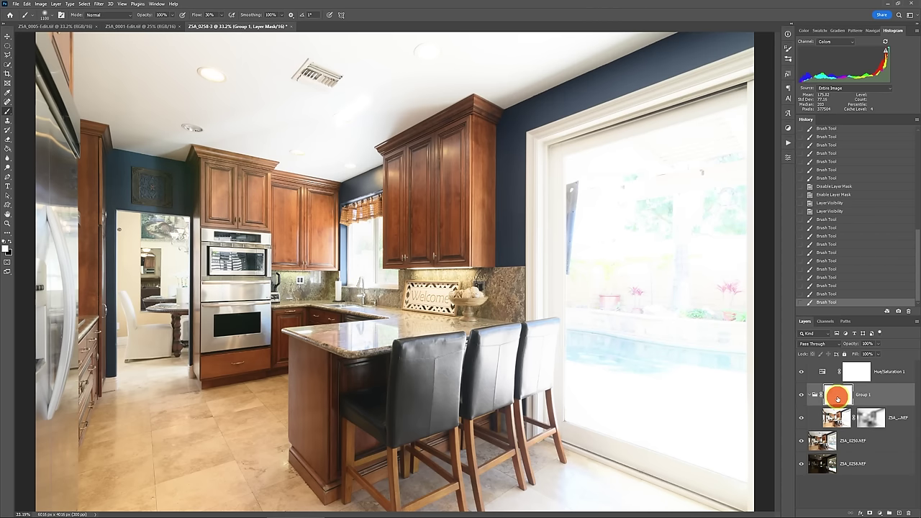
pyautogui.press('e')
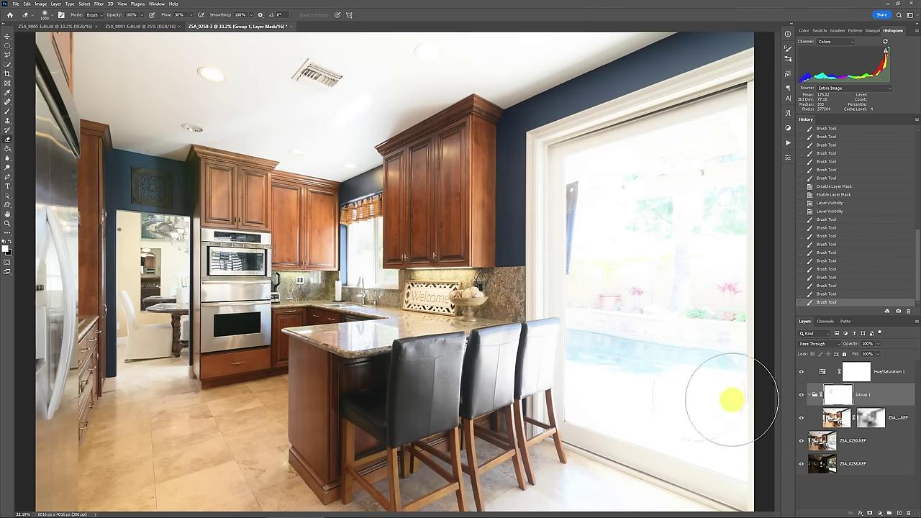
pyautogui.hotkey('ctrl', '-')
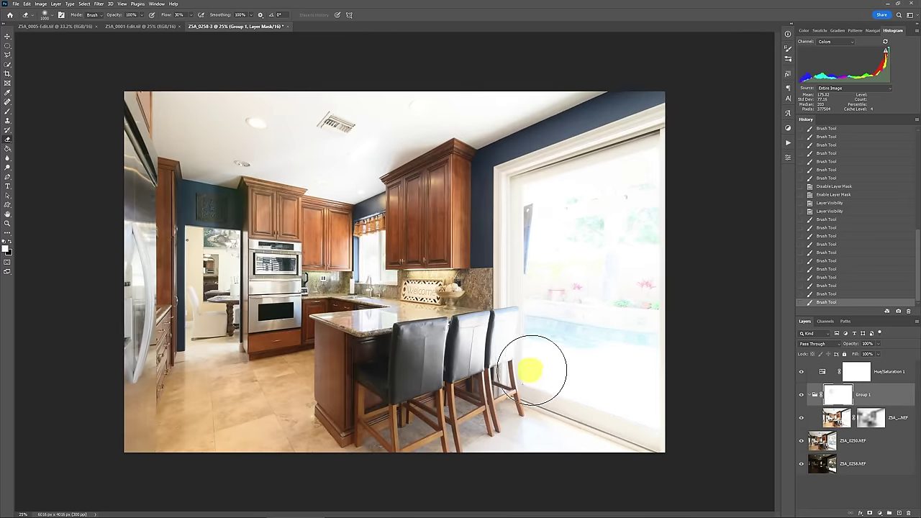
pyautogui.click(539, 376)
pyautogui.click(534, 364)
pyautogui.click(531, 310)
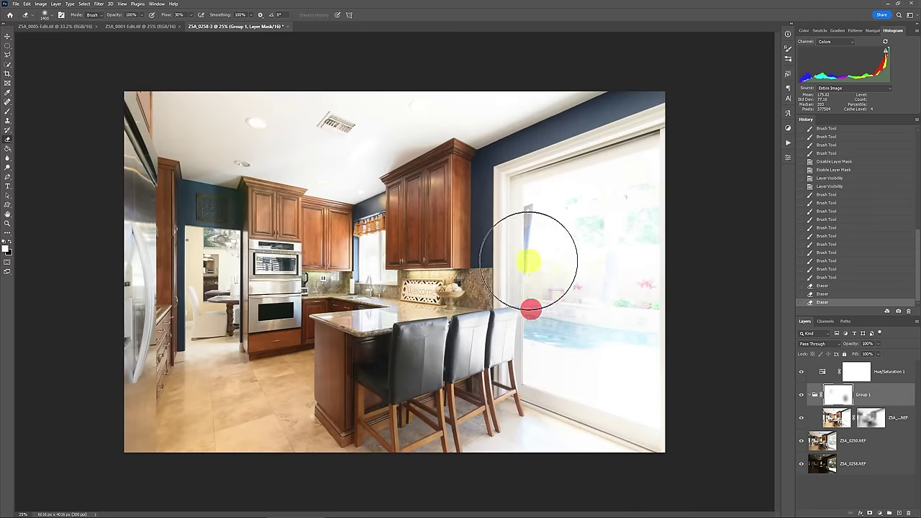
pyautogui.click(529, 230)
pyautogui.click(526, 197)
pyautogui.click(569, 183)
pyautogui.click(594, 179)
pyautogui.click(633, 172)
pyautogui.click(657, 167)
pyautogui.click(583, 216)
pyautogui.click(564, 267)
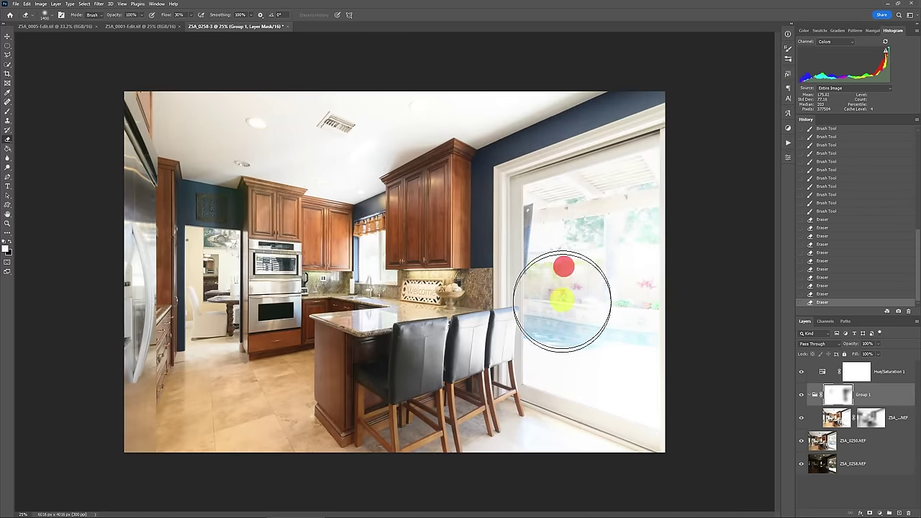
pyautogui.click(624, 382)
pyautogui.click(670, 418)
pyautogui.click(565, 390)
pyautogui.click(512, 370)
pyautogui.click(529, 316)
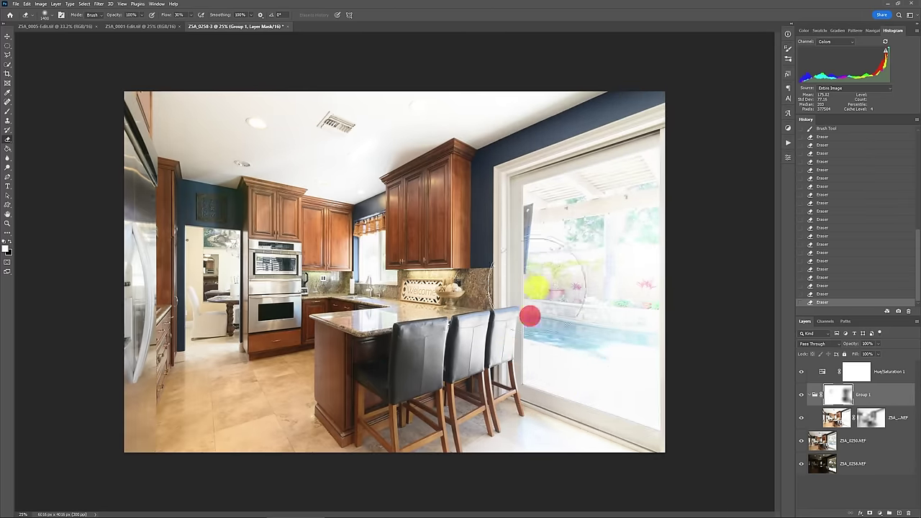
pyautogui.click(552, 185)
pyautogui.click(650, 144)
pyautogui.click(658, 366)
pyautogui.click(547, 377)
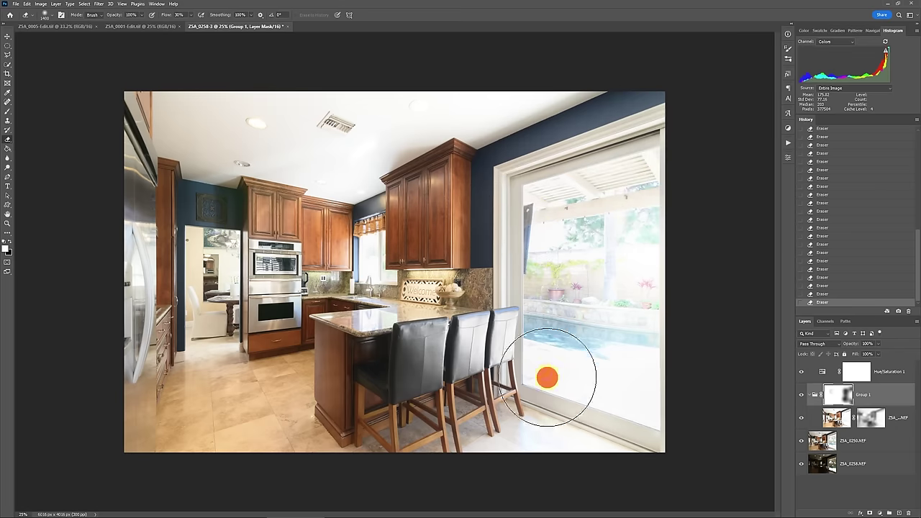
pyautogui.click(534, 319)
pyautogui.click(533, 214)
pyautogui.click(656, 191)
pyautogui.click(671, 220)
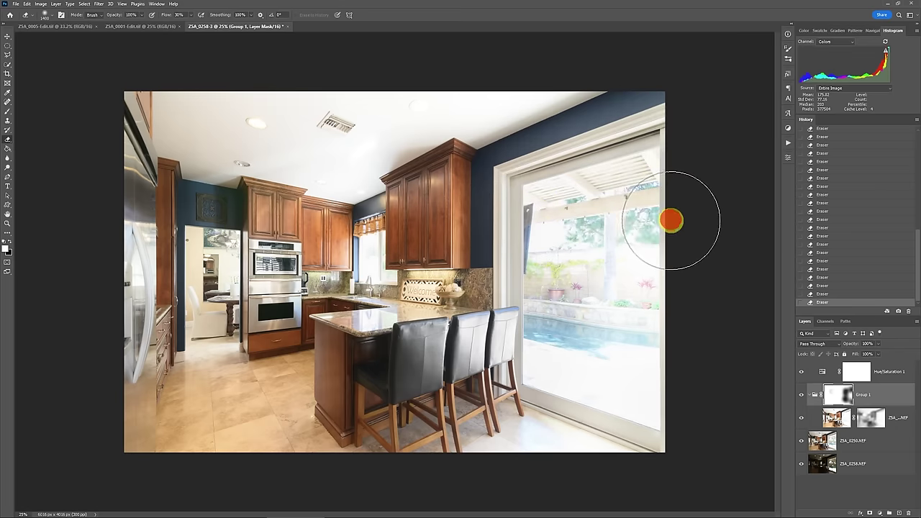
# Erase the Group 1 mask over the doorway to the dining room with a smaller soft eraser at 30% flow.
pyautogui.press('z')
pyautogui.click(203, 285)
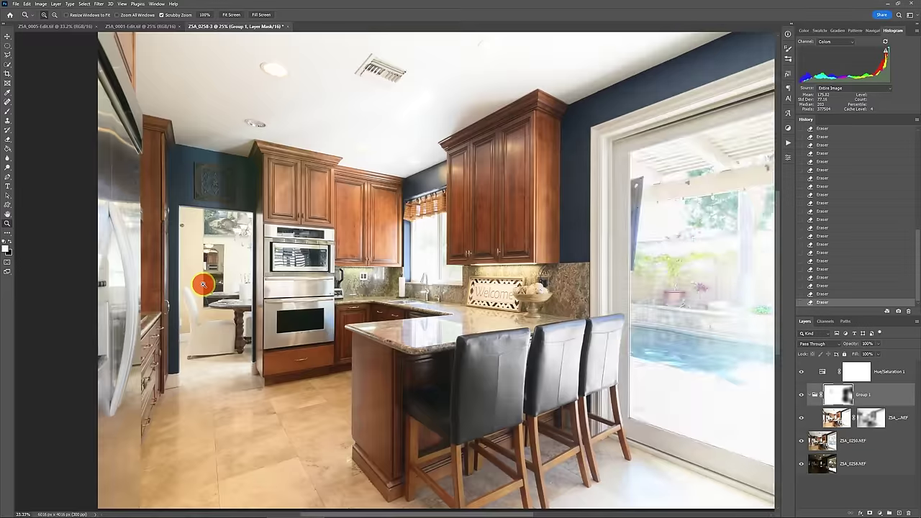
pyautogui.click(203, 285)
pyautogui.press('e')
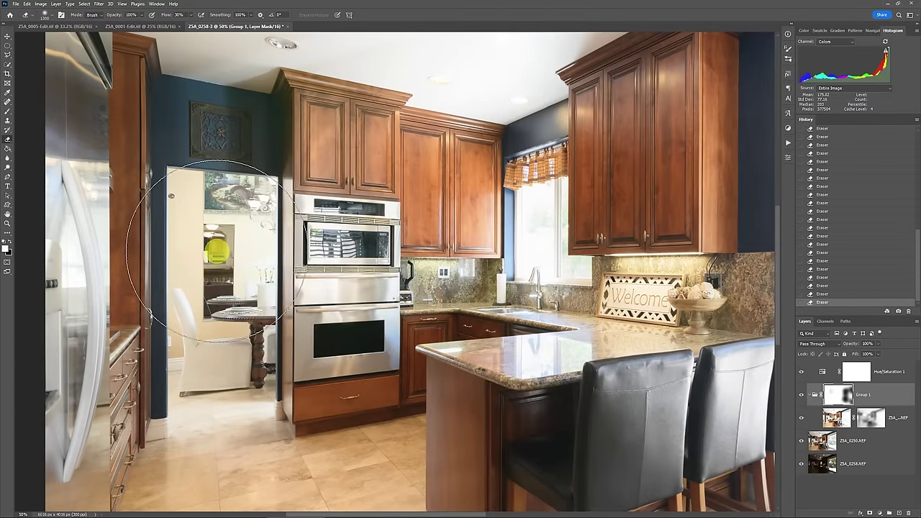
pyautogui.click(223, 214)
pyautogui.moveTo(223, 214)
pyautogui.mouseDown()
pyautogui.moveTo(222, 226)
pyautogui.moveTo(216, 206)
pyautogui.mouseUp()
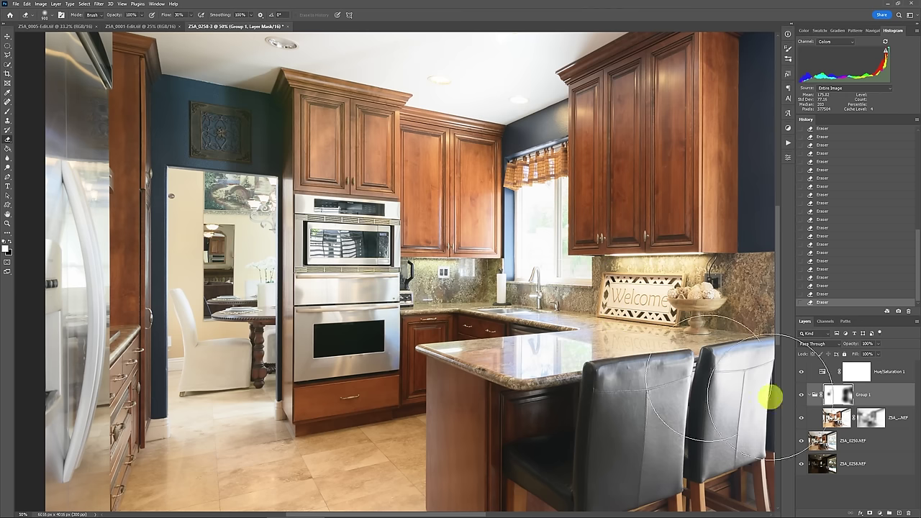
pyautogui.moveTo(227, 304)
pyautogui.mouseDown()
pyautogui.moveTo(218, 393)
pyautogui.moveTo(216, 208)
pyautogui.moveTo(619, 211)
pyautogui.mouseUp()
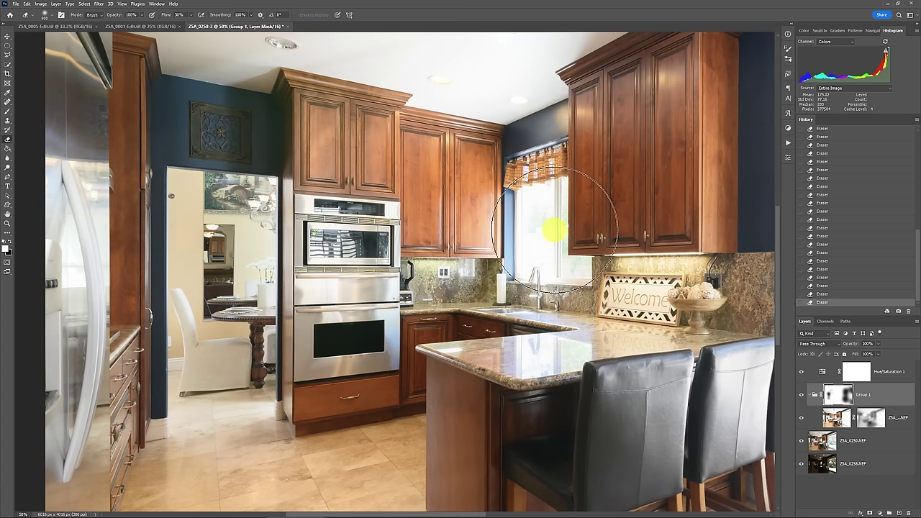
# Erase the Group 1 mask over the window above the sink and touch up the dining-room doorway.
pyautogui.click(541, 240)
pyautogui.moveTo(541, 243)
pyautogui.mouseDown()
pyautogui.moveTo(542, 179)
pyautogui.moveTo(549, 236)
pyautogui.mouseUp()
pyautogui.moveTo(540, 349); pyautogui.dragTo(540, 174)
pyautogui.click(222, 295)
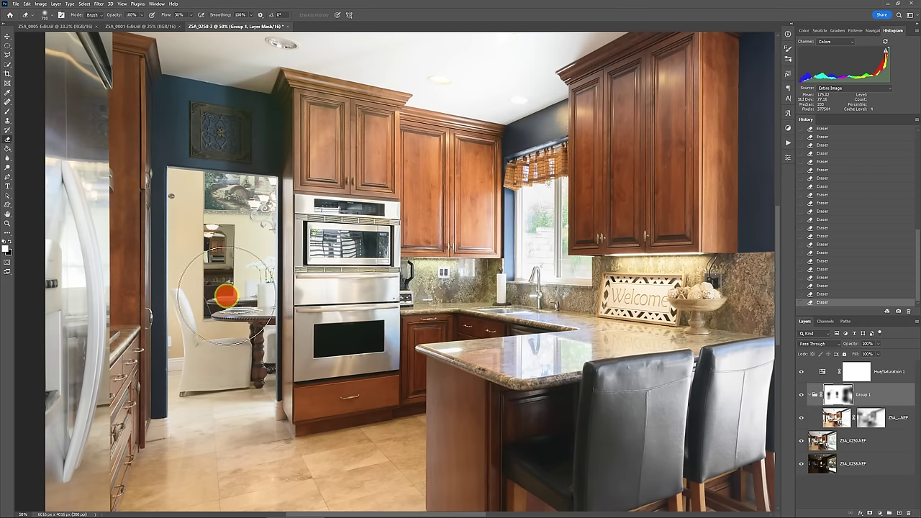
pyautogui.scroll(-1, 226, 287)
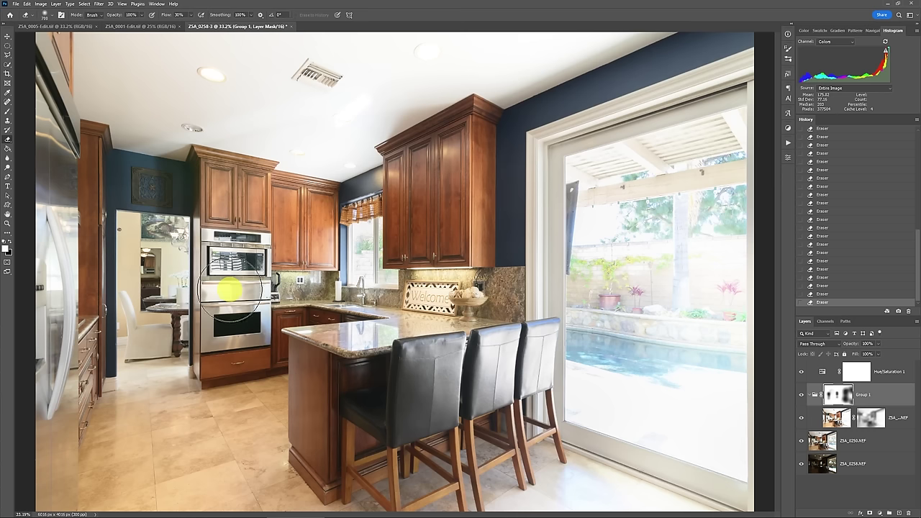
# Erase the Group 1 mask lightly over the bar stools and the reflection on the countertop.
pyautogui.moveTo(514, 370)
pyautogui.mouseDown()
pyautogui.moveTo(503, 354)
pyautogui.moveTo(534, 348)
pyautogui.moveTo(533, 360)
pyautogui.moveTo(456, 385)
pyautogui.moveTo(437, 405)
pyautogui.moveTo(429, 366)
pyautogui.mouseUp()
pyautogui.click(522, 362)
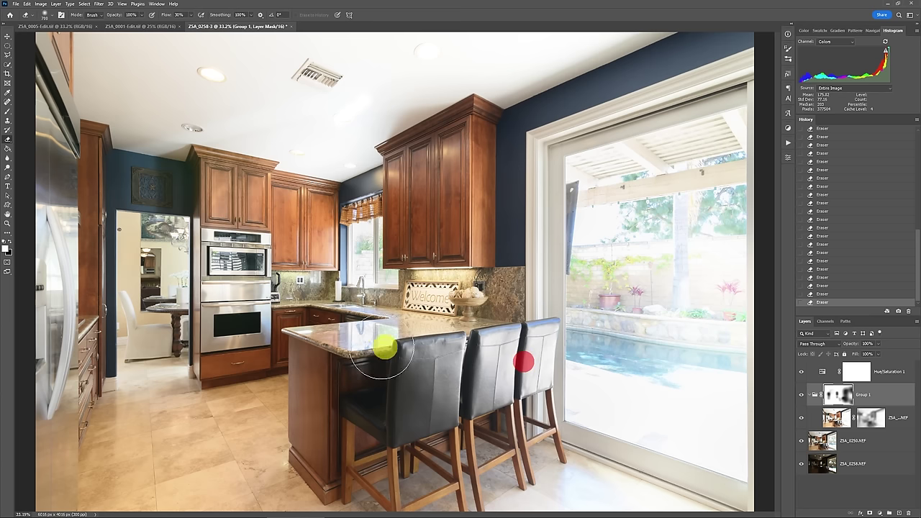
pyautogui.click(367, 338)
# Compare the image with the ZSA_0249.NEF layer mask disabled and enabled.
pyautogui.click(871, 417)
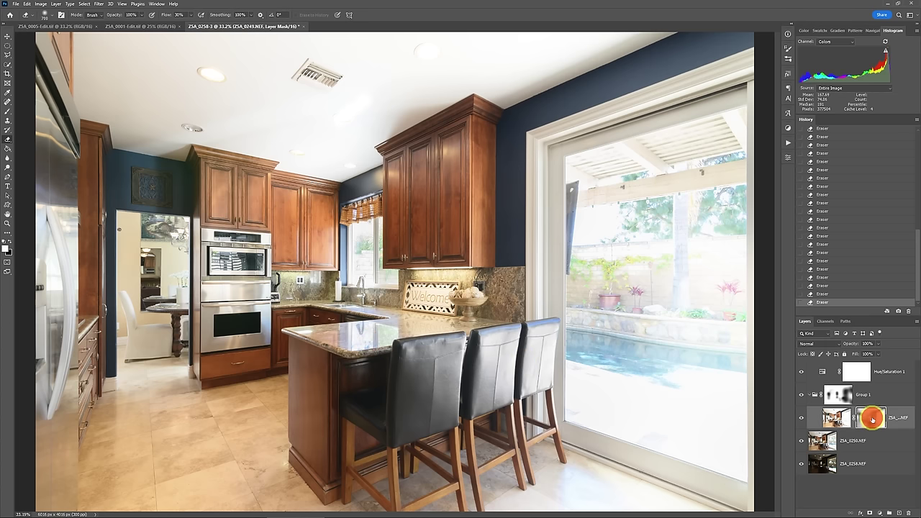
pyautogui.keyDown('shift'); pyautogui.click(872, 422); pyautogui.keyUp('shift')
pyautogui.keyDown('shift'); pyautogui.click(872, 422); pyautogui.keyUp('shift')
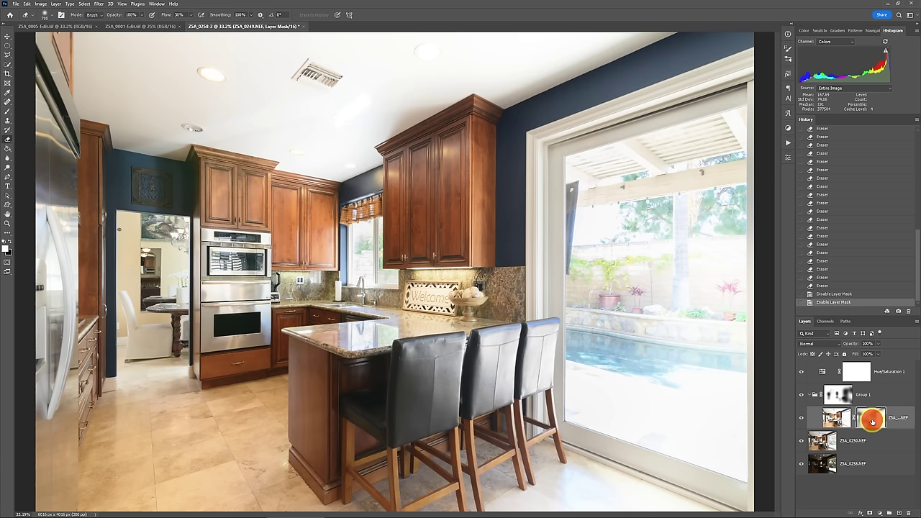
# Paint white on the ZSA_0249.NEF mask over the blue wall above the doorway, using an 1100-pixel brush at 30% flow.
pyautogui.press('b')
pyautogui.click(103, 158)
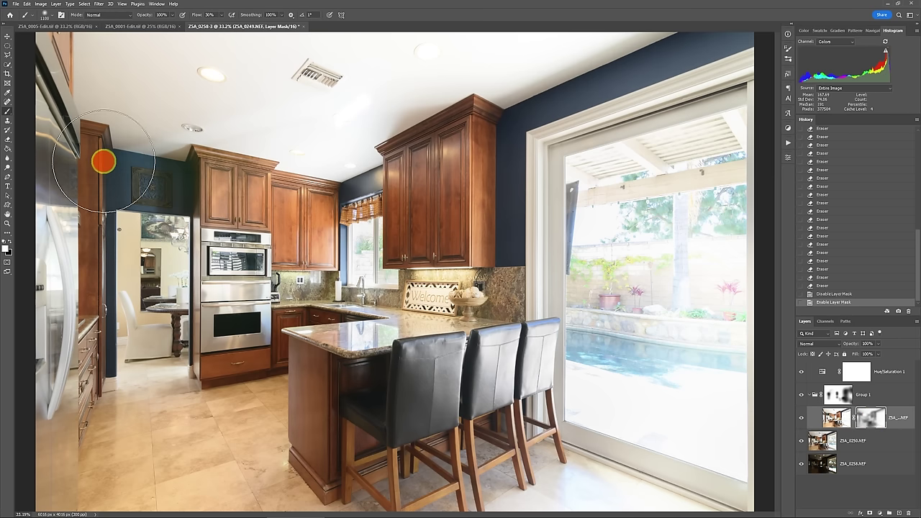
pyautogui.click(119, 165)
pyautogui.click(137, 163)
pyautogui.click(158, 160)
pyautogui.click(180, 164)
pyautogui.click(195, 165)
pyautogui.click(122, 160)
pyautogui.click(86, 159)
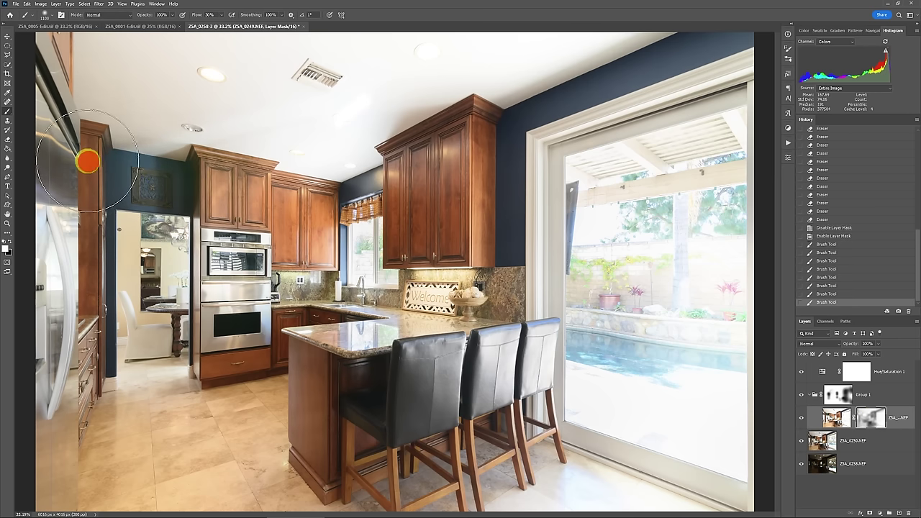
# Paint white on the ZSA_0249.NEF mask down the tall cabinet and drawers beside the refrigerator.
pyautogui.click(85, 202)
pyautogui.click(90, 352)
pyautogui.click(86, 387)
pyautogui.click(82, 421)
pyautogui.click(76, 450)
pyautogui.click(74, 469)
pyautogui.click(73, 473)
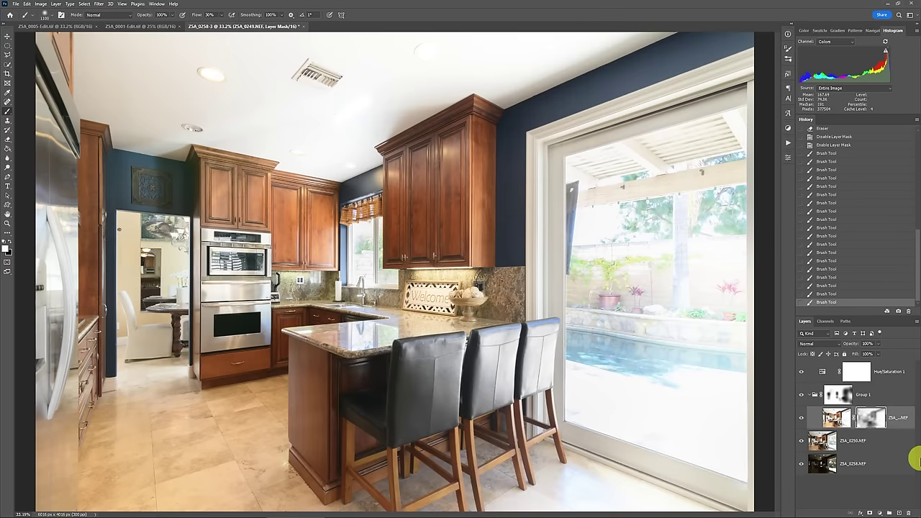
# Bring the dark ZSA_0258.NEF layer to the front and hide it behind a black layer mask.
pyautogui.click(851, 468)
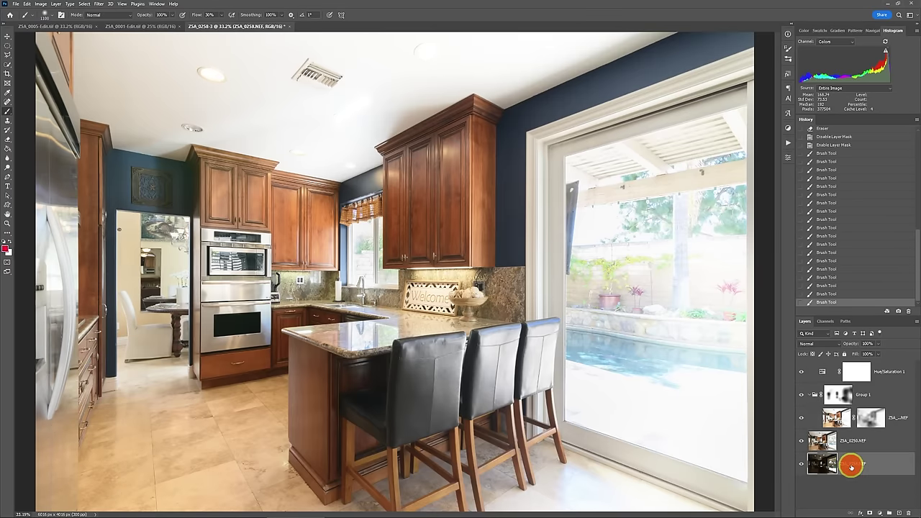
pyautogui.hotkey('ctrl', 'shift', ']')
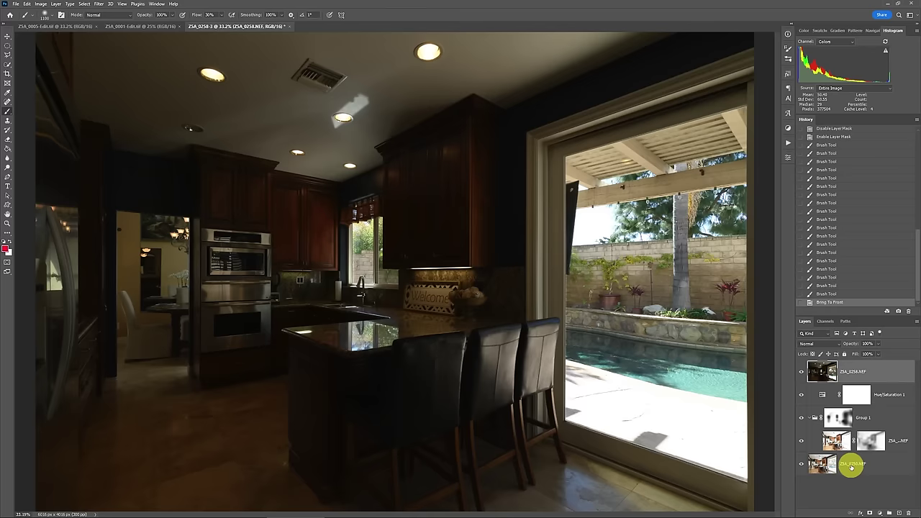
pyautogui.hotkey('alt', 'l')
pyautogui.press('m')
pyautogui.press('h')
# Select the glass area of the sliding door with the Polygonal Lasso, following the inner frame edges corner to corner.
pyautogui.press('z')
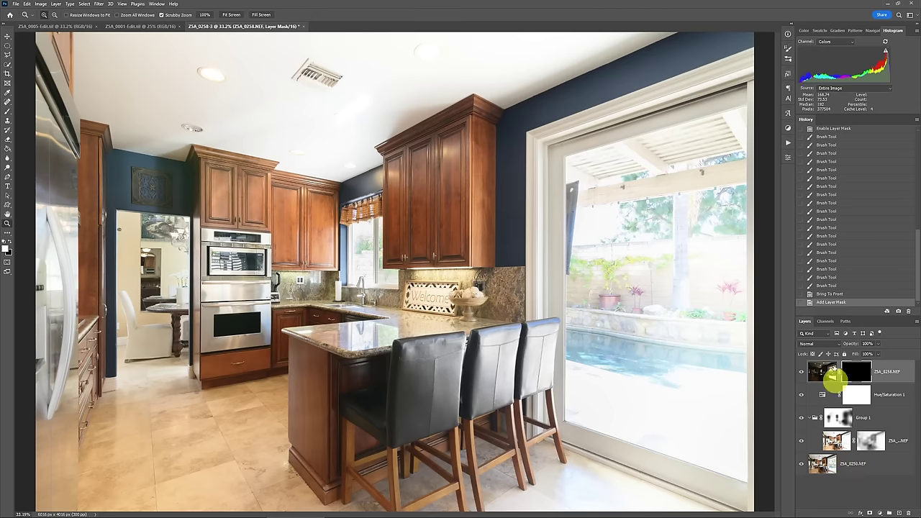
pyautogui.moveTo(641, 221); pyautogui.dragTo(639, 223)
pyautogui.click(647, 223)
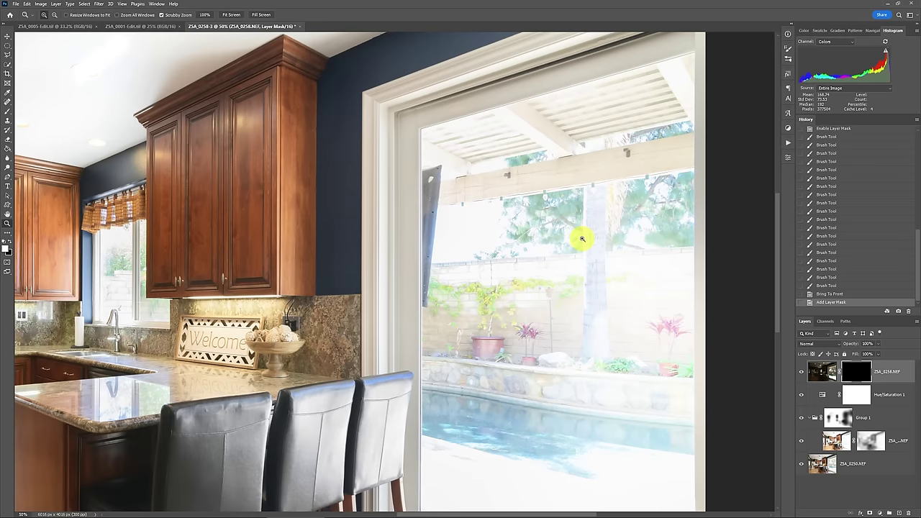
pyautogui.press('l')
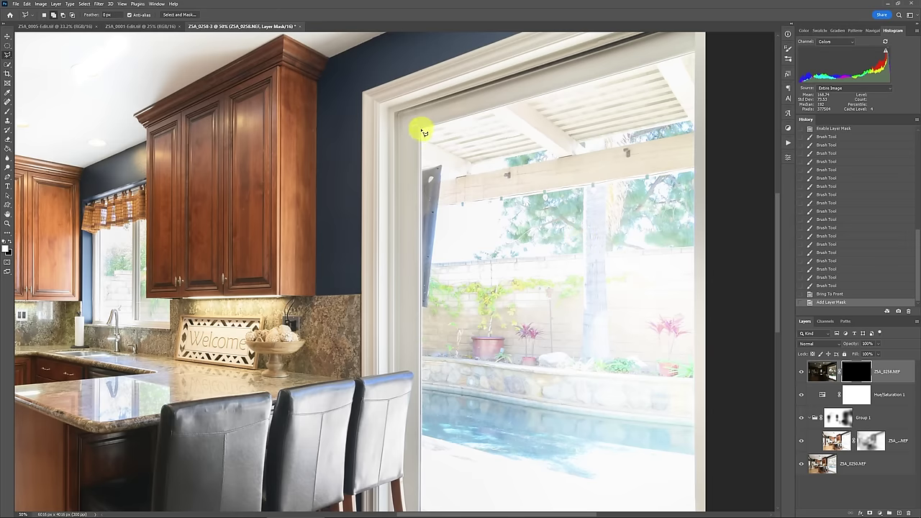
pyautogui.click(698, 53)
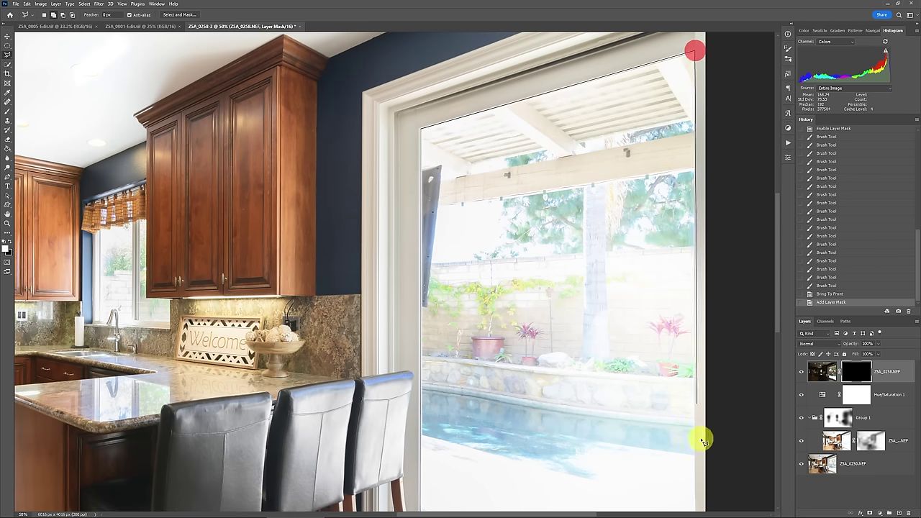
pyautogui.scroll(-5, 702, 436)
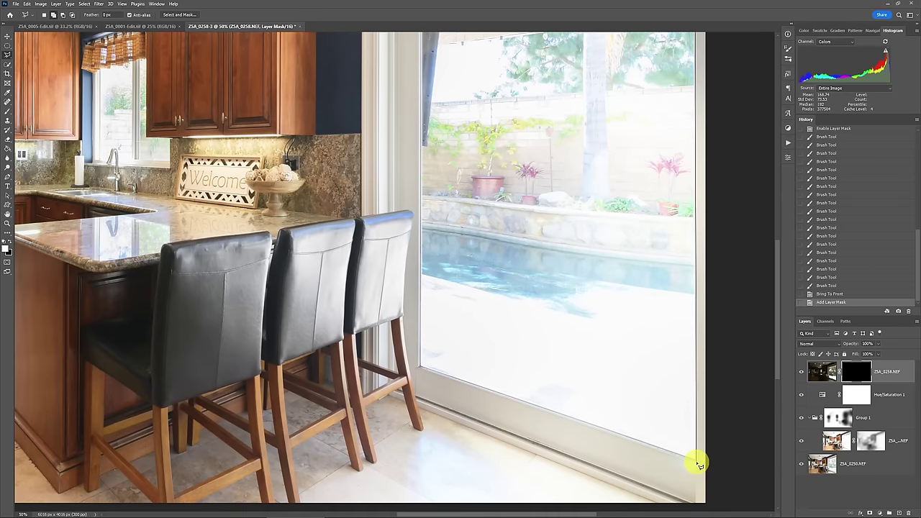
pyautogui.click(696, 461)
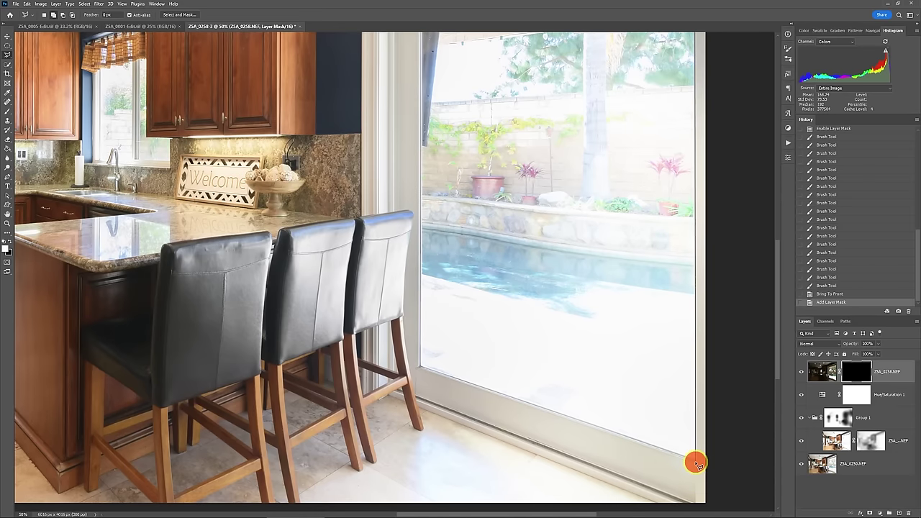
pyautogui.doubleClick(421, 367)
pyautogui.hotkey('ctrl', '-')
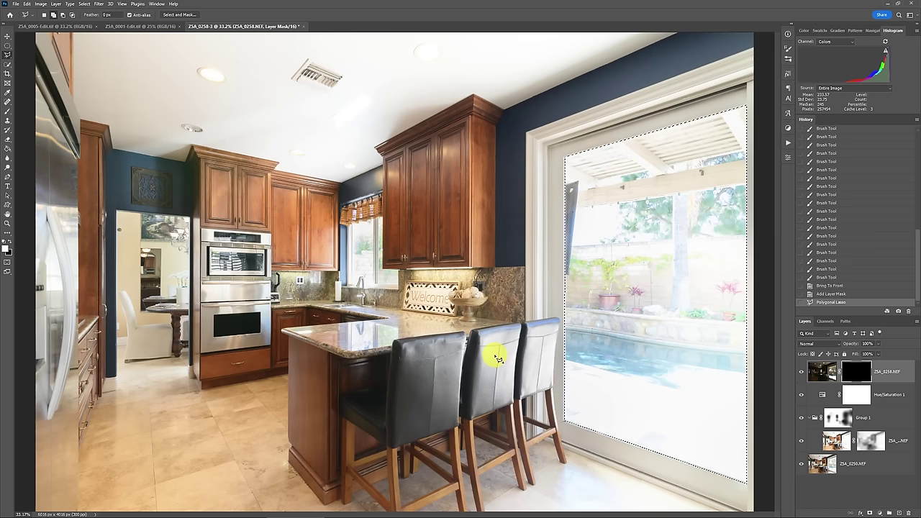
# Contract the door-glass selection and feather it by 2 pixels.
pyautogui.hotkey('alt', 's')
pyautogui.press('m')
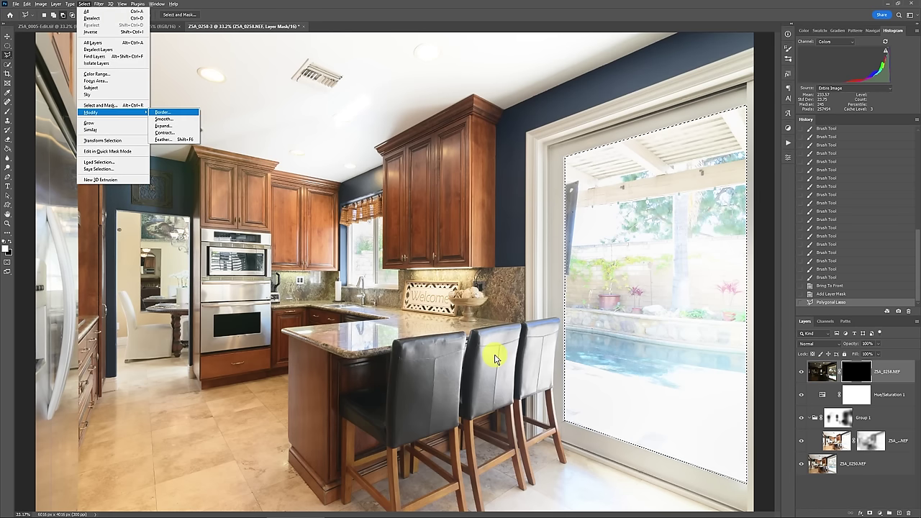
pyautogui.press('c')
pyautogui.press('Return')
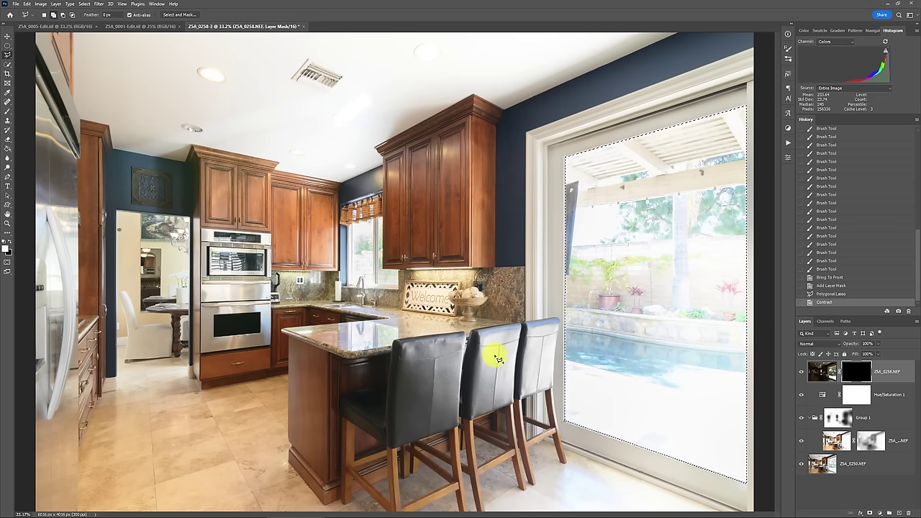
pyautogui.hotkey('alt', 's')
pyautogui.press('m')
pyautogui.press('f')
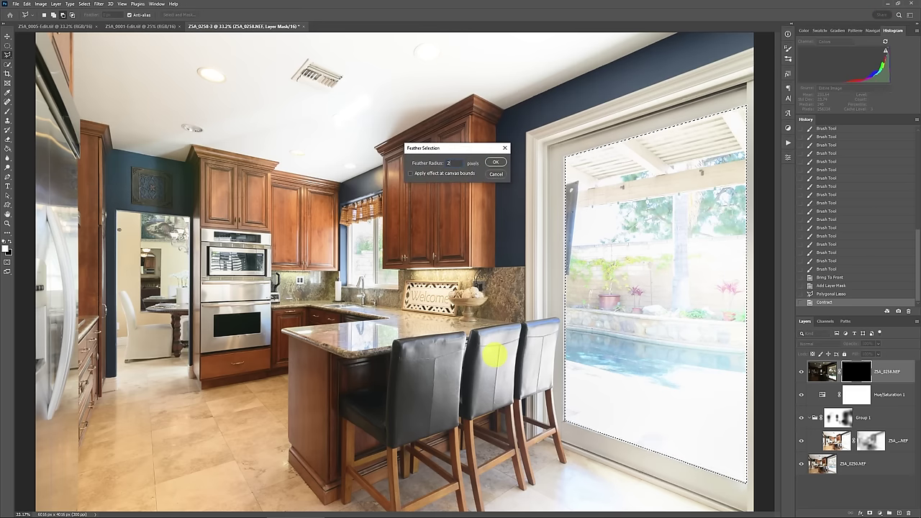
pyautogui.press('Return')
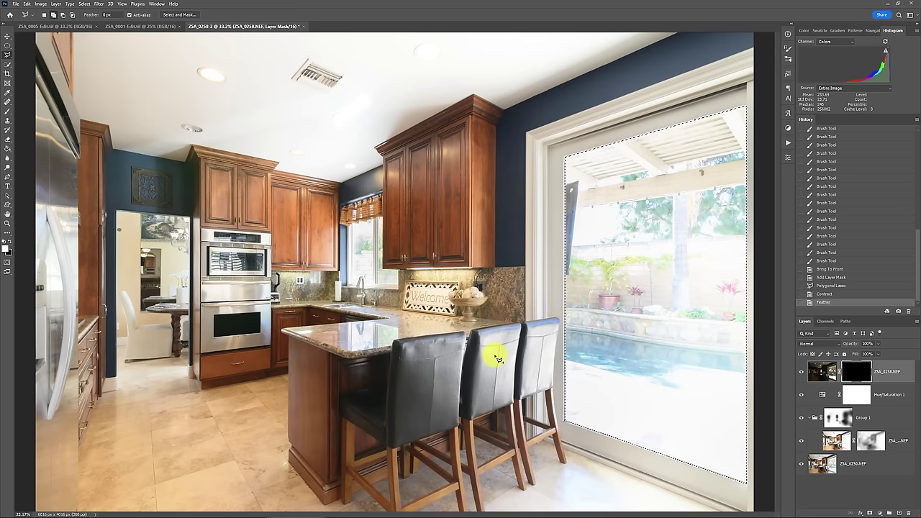
# Fill the selected door-glass area of the ZSA_0258.NEF mask with white to reveal the darker exposure's pool view.
pyautogui.press('x')
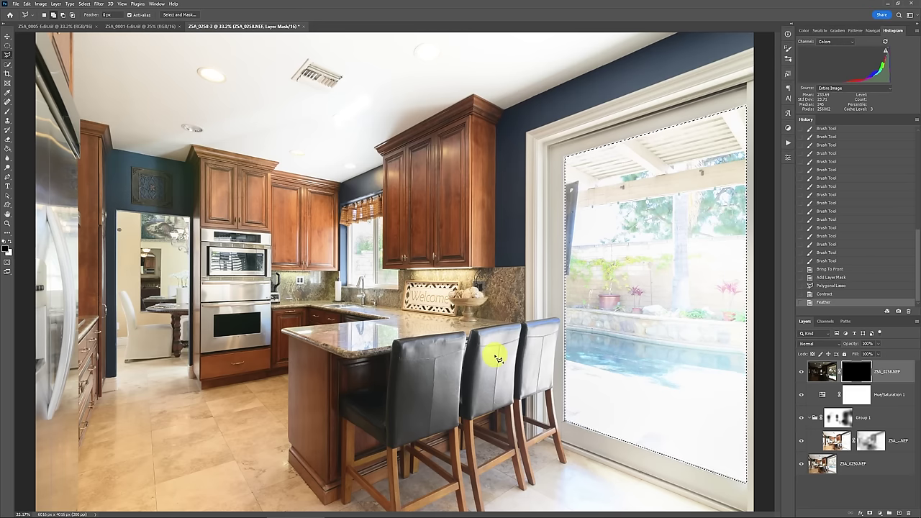
pyautogui.press('Delete')
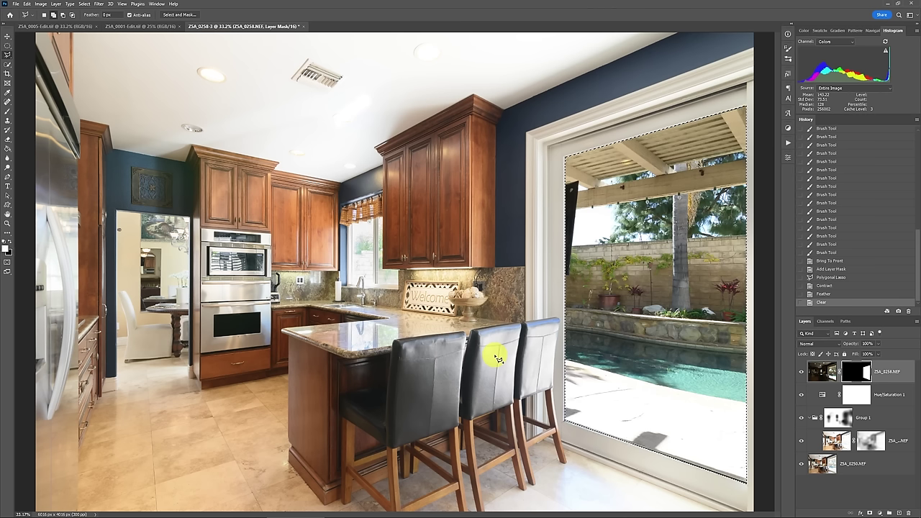
# Deselect the door glass and select the glass of the window above the sink with Quick Selection.
pyautogui.hotkey('ctrl', 'd')
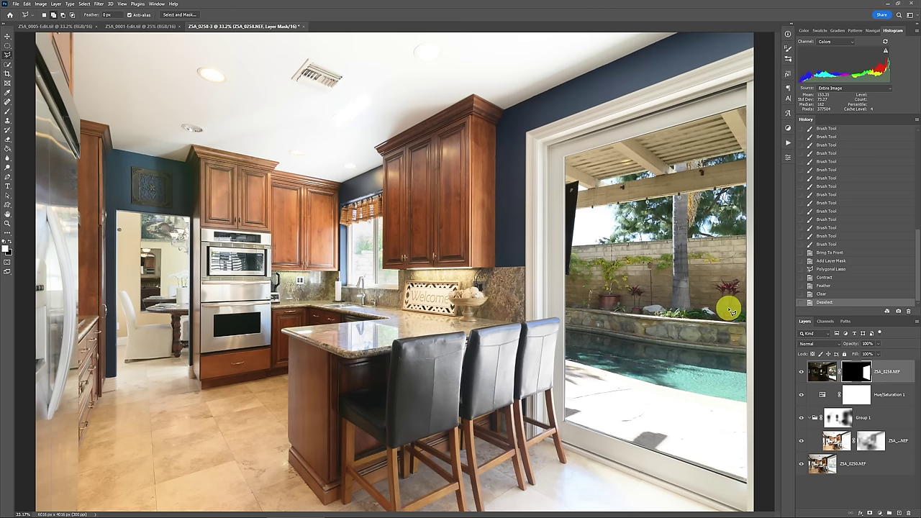
pyautogui.press('z')
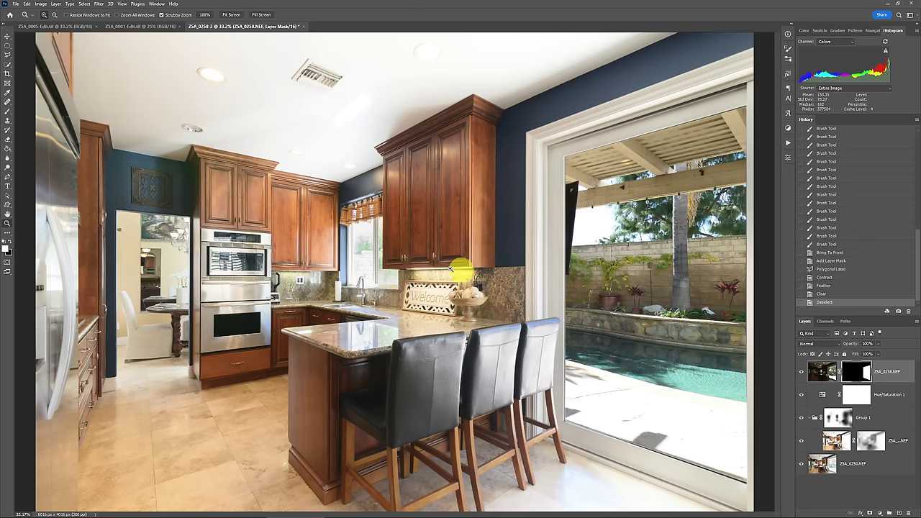
pyautogui.click(363, 252)
pyautogui.click(364, 252)
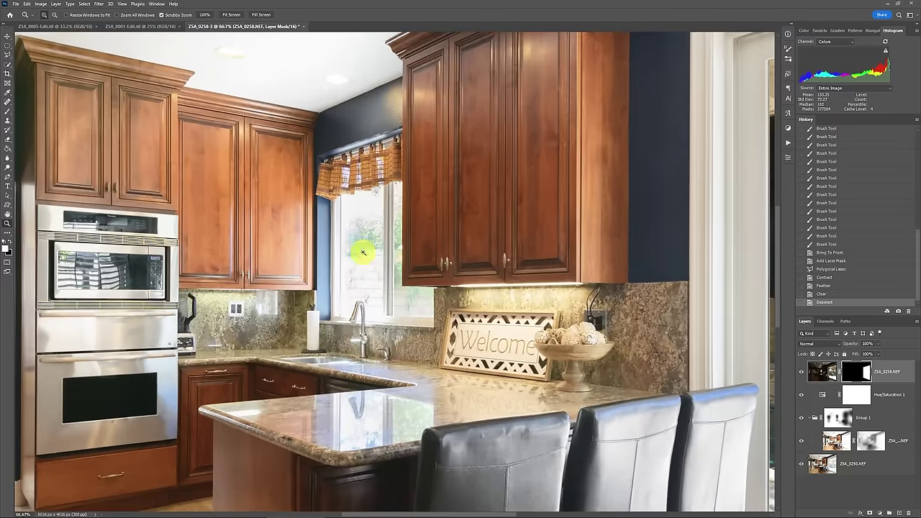
pyautogui.click(360, 254)
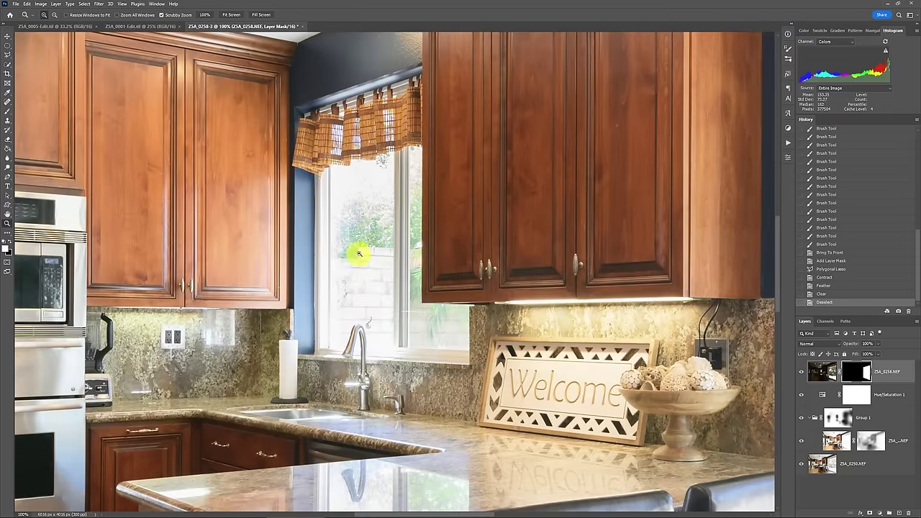
pyautogui.press('w')
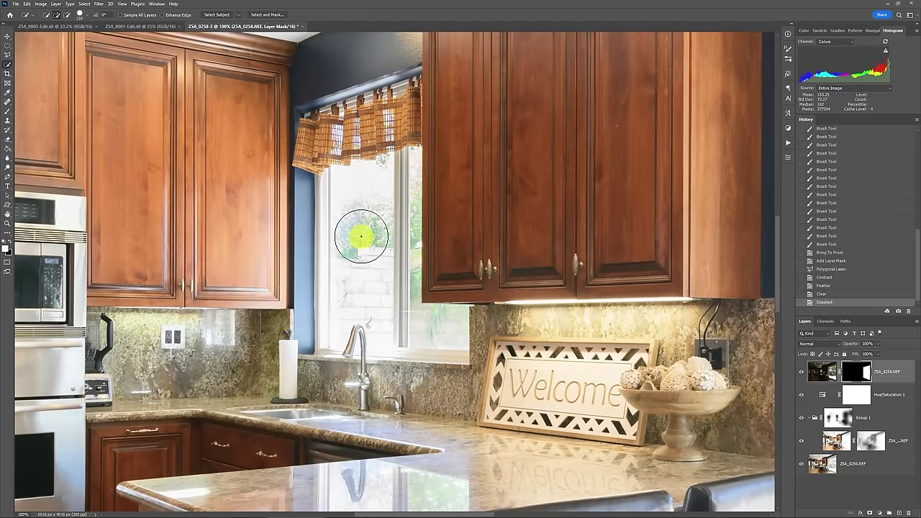
pyautogui.moveTo(360, 232); pyautogui.dragTo(362, 239)
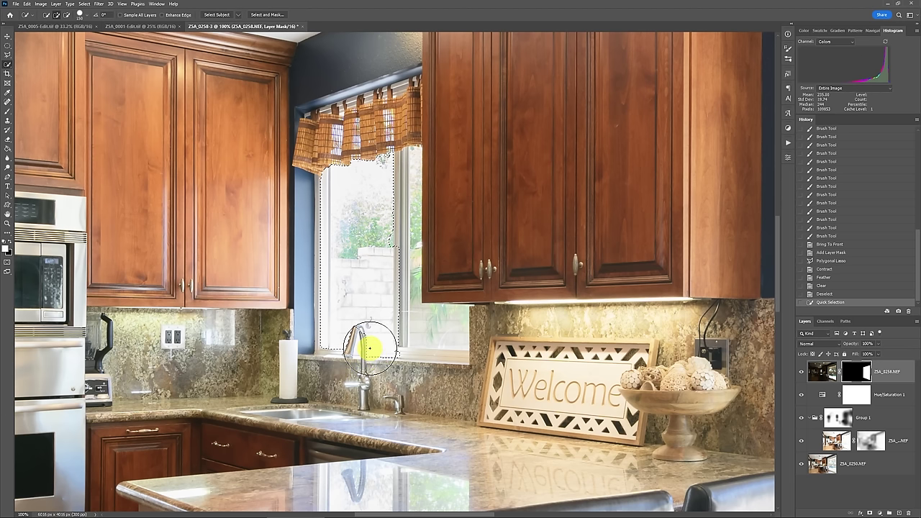
# Paint white inside the sink-window selection on the ZSA_0258.NEF mask with a 400 px brush at 30% flow, and deselect.
pyautogui.press('b')
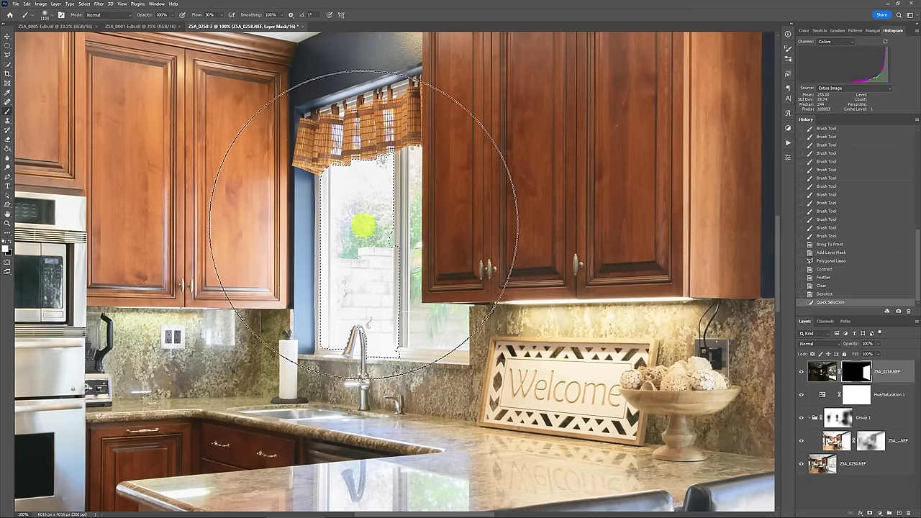
pyautogui.click(359, 177)
pyautogui.press('[')
pyautogui.press('[')
pyautogui.moveTo(360, 177)
pyautogui.mouseDown()
pyautogui.moveTo(363, 318)
pyautogui.moveTo(352, 252)
pyautogui.moveTo(355, 166)
pyautogui.mouseUp()
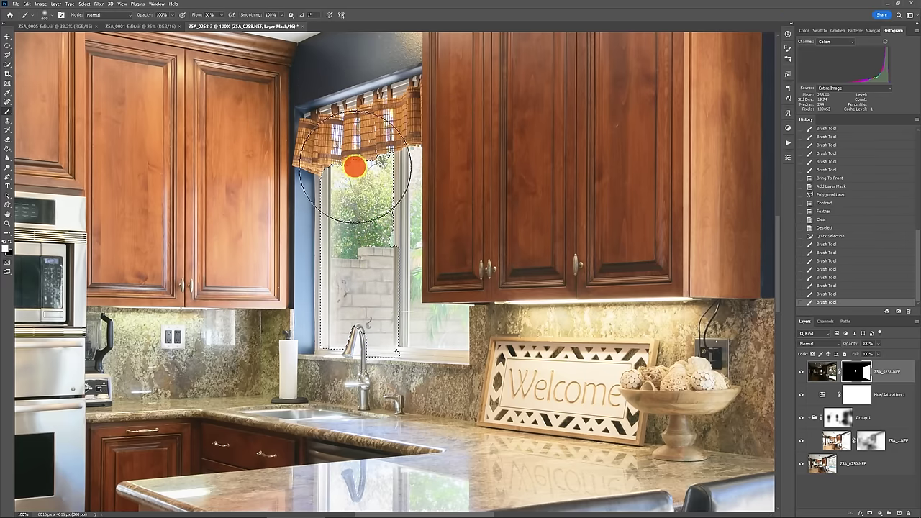
pyautogui.hotkey('ctrl', 'd')
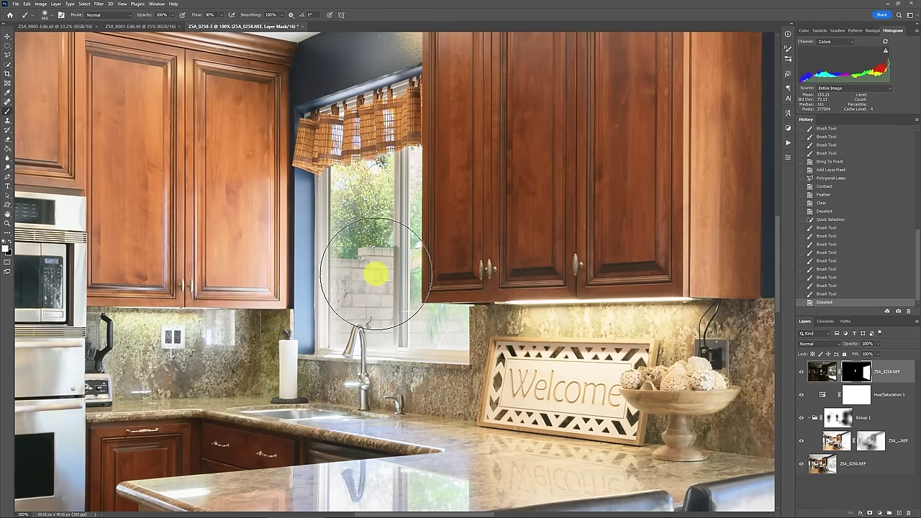
# Select the sink window's left frame and blue wall strip with the Polygonal Lasso, clear that area of the ZSA_0258.NEF mask, and deselect.
pyautogui.press('l')
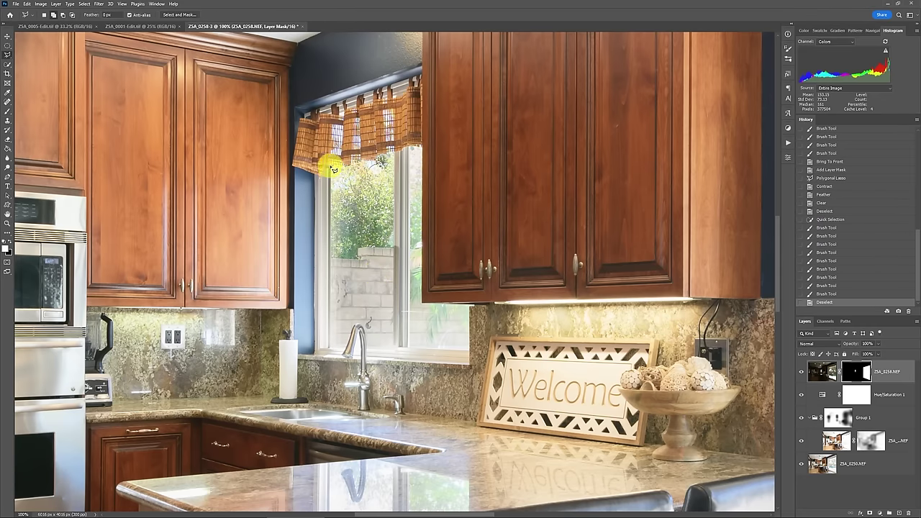
pyautogui.click(330, 165)
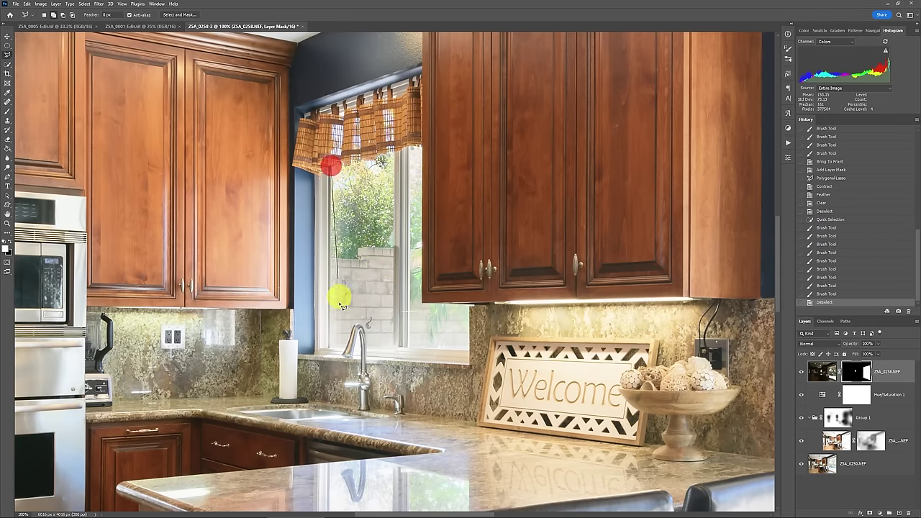
pyautogui.click(329, 354)
pyautogui.click(308, 358)
pyautogui.doubleClick(298, 156)
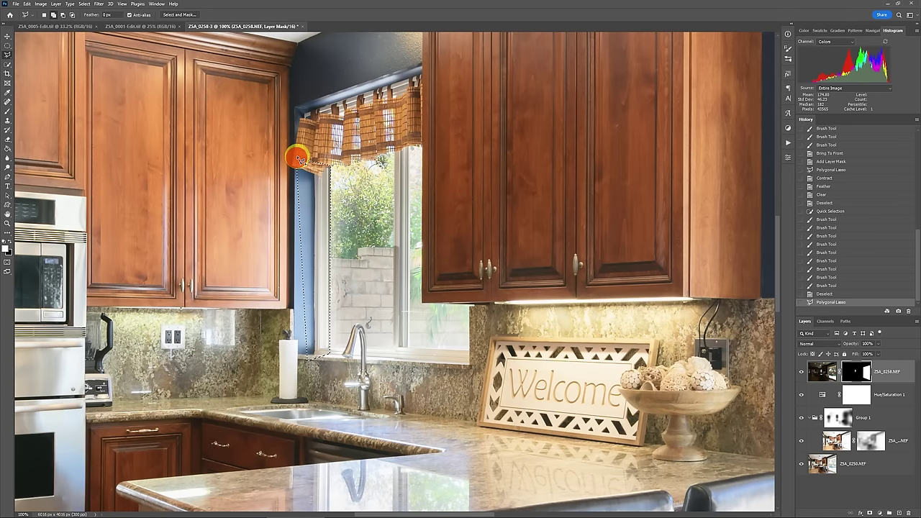
pyautogui.press('Delete')
pyautogui.hotkey('ctrl', 'd')
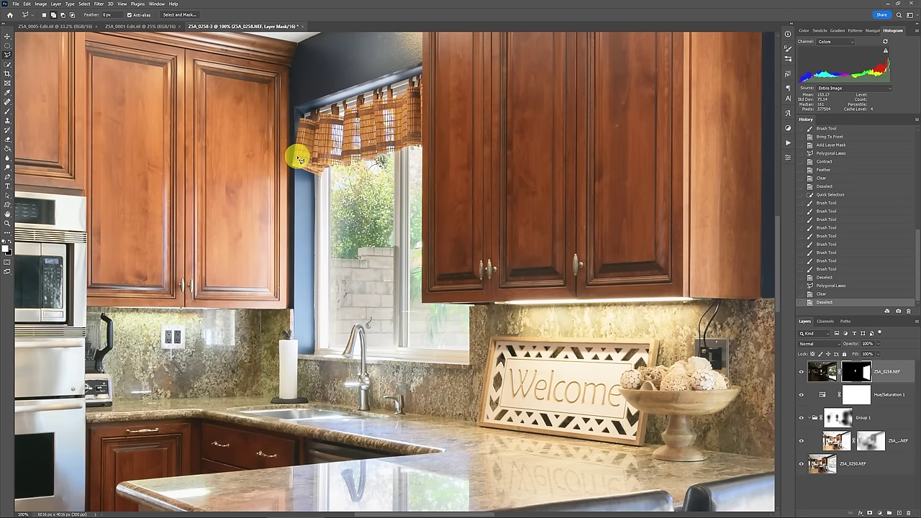
# Erase the ZSA_0258.NEF mask in a straight line down the sink window's centre frame with a 50 px eraser at 100% flow.
pyautogui.press('z')
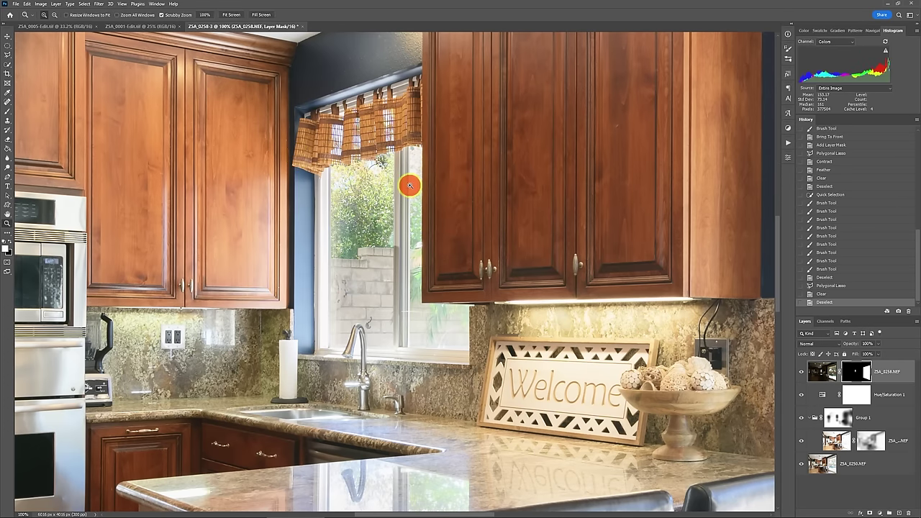
pyautogui.click(409, 185)
pyautogui.moveTo(408, 237); pyautogui.dragTo(389, 205)
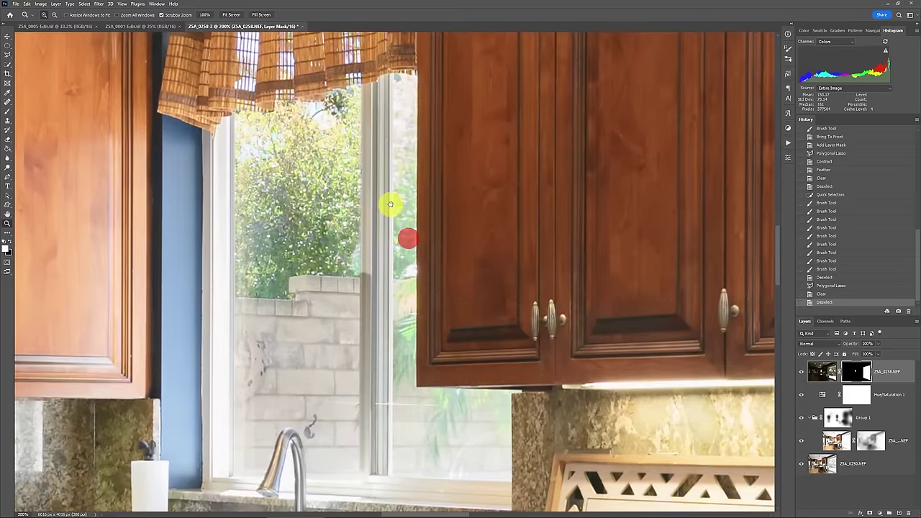
pyautogui.press('b')
pyautogui.press('[')
pyautogui.press('[')
pyautogui.press('[')
pyautogui.press('[')
pyautogui.press('[')
pyautogui.press('[')
pyautogui.press('[')
pyautogui.press('[')
pyautogui.press('[')
pyautogui.press('[')
pyautogui.press('[')
pyautogui.press('[')
pyautogui.press('[')
pyautogui.press('[')
pyautogui.press('[')
pyautogui.press('[')
pyautogui.press('[')
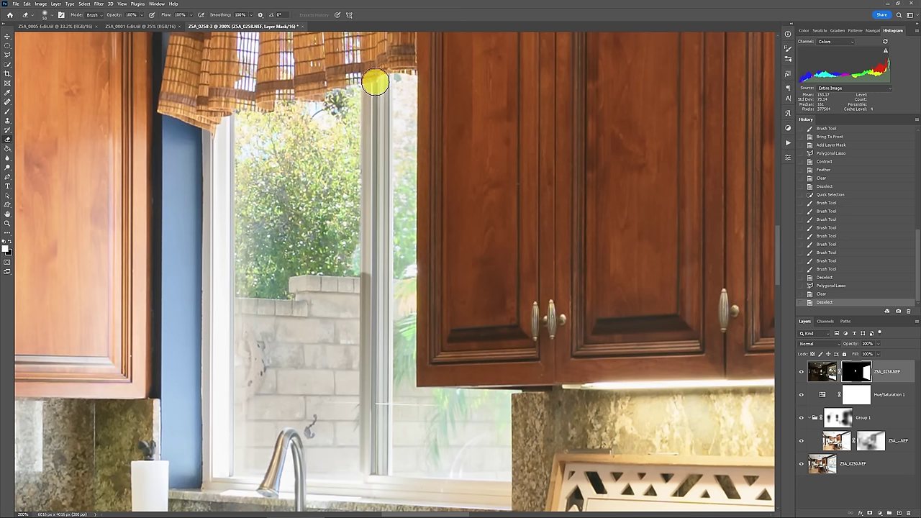
pyautogui.click(375, 83)
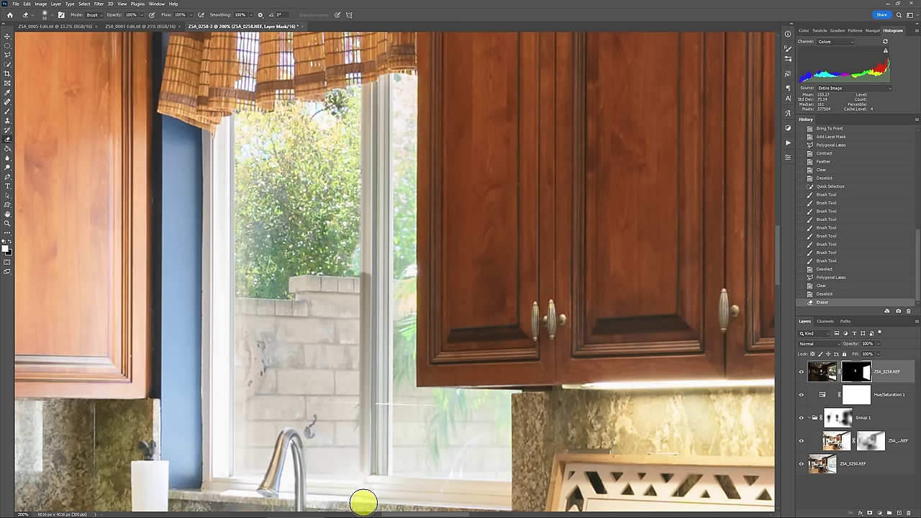
pyautogui.keyDown('shift'); pyautogui.click(374, 471); pyautogui.keyUp('shift')
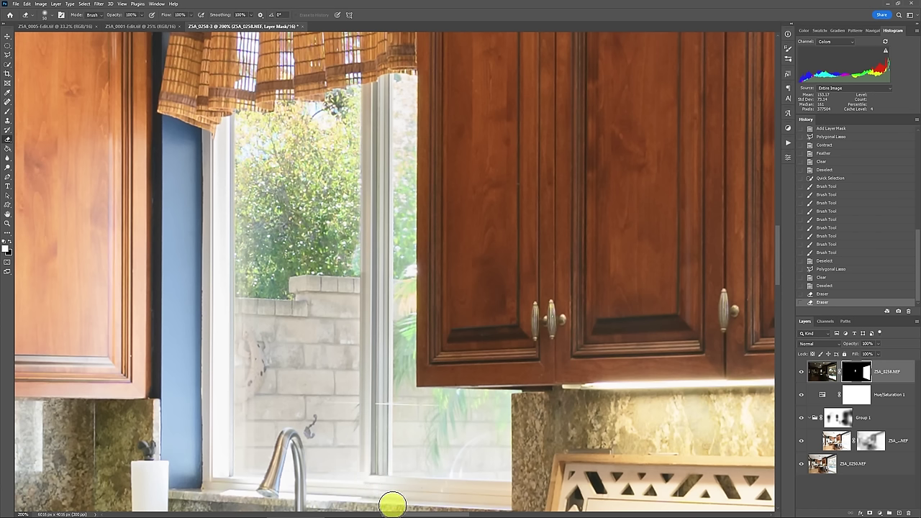
# Compare the blend with and without Group 1, the mask of the exposure inside it, and the ZSA_0258.NEF layer.
pyautogui.hotkey('ctrl', '0')
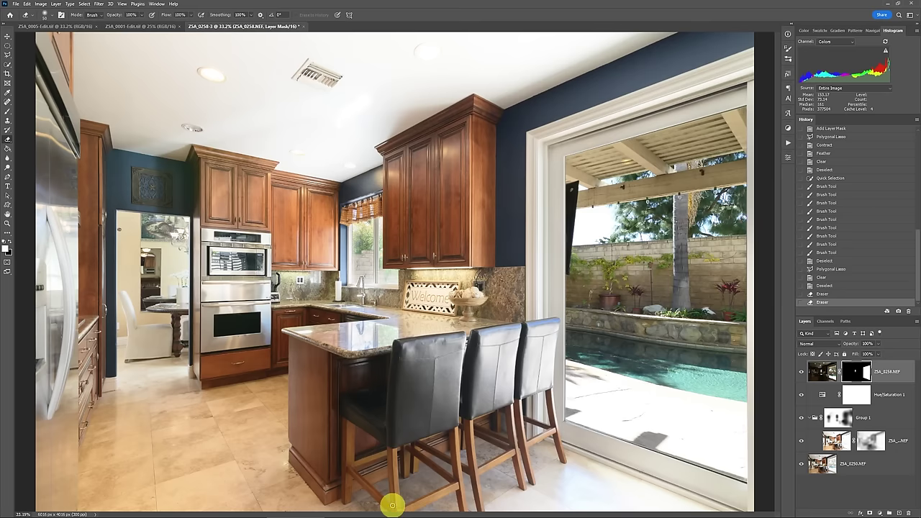
pyautogui.click(803, 418)
pyautogui.click(803, 418)
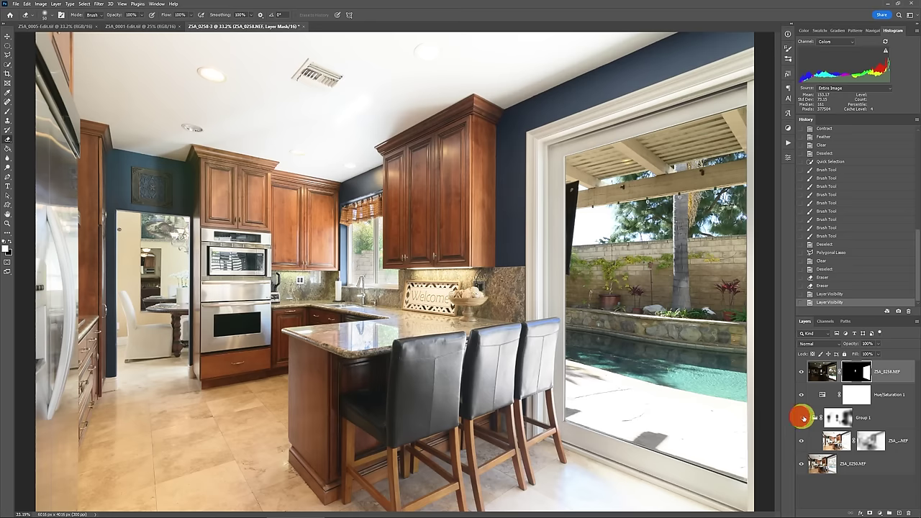
pyautogui.keyDown('shift'); pyautogui.click(871, 442); pyautogui.keyUp('shift')
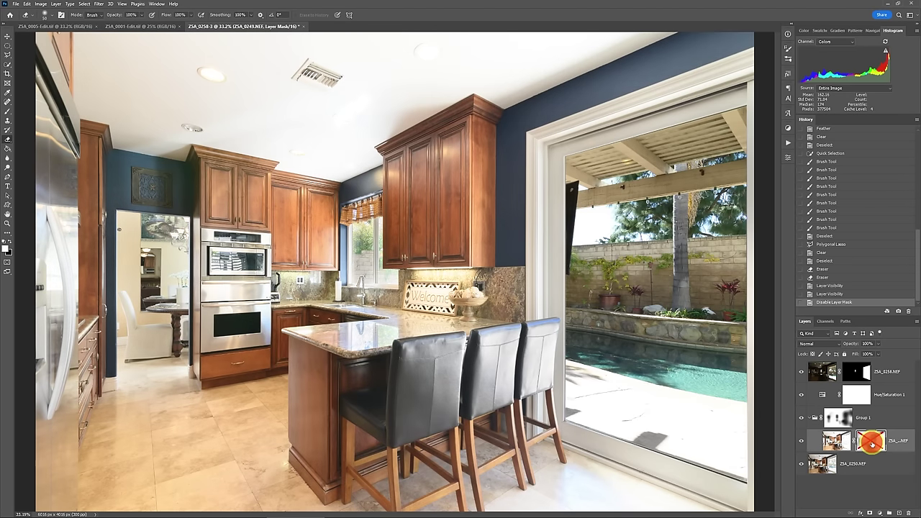
pyautogui.keyDown('shift'); pyautogui.click(871, 441); pyautogui.keyUp('shift')
pyautogui.click(801, 371)
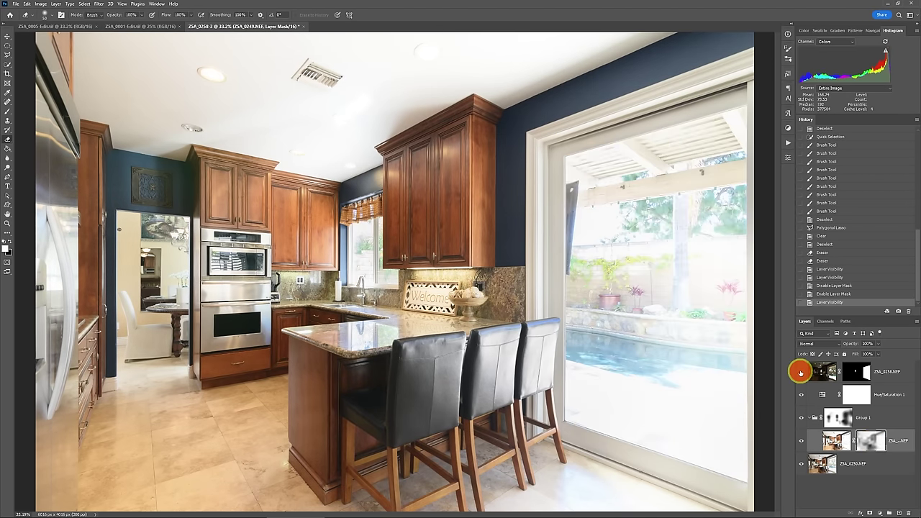
pyautogui.click(801, 371)
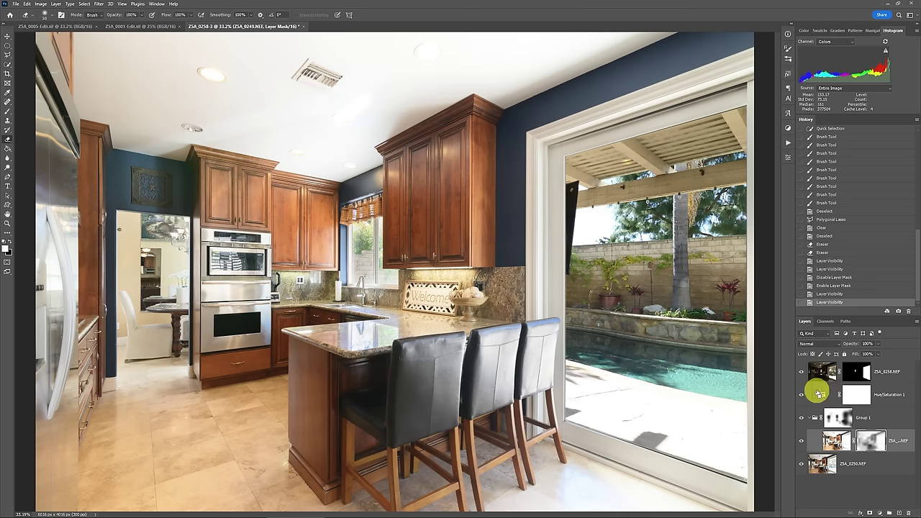
# In the Hue/Saturation 1 layer, lower Yellows saturation to -75 by sampling the ceiling and Blues saturation to -30 by sampling the chair back.
pyautogui.hotkey('ctrl', '-')
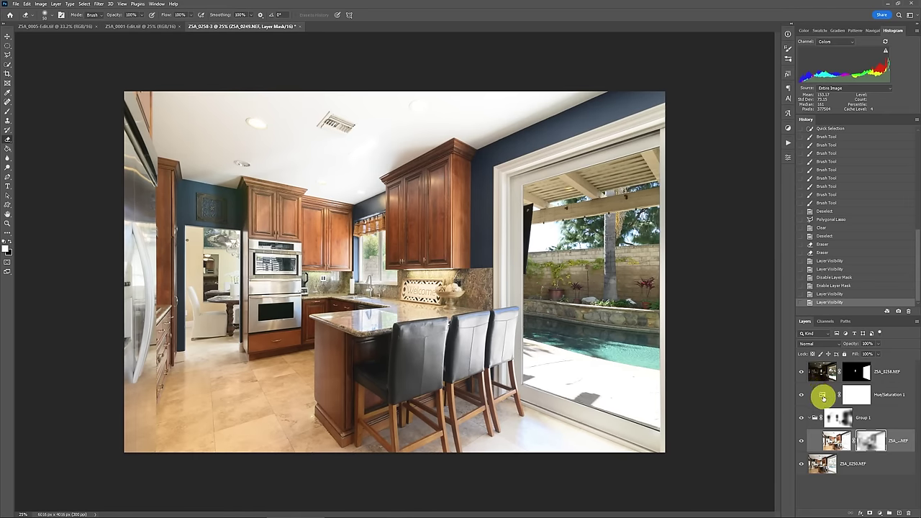
pyautogui.doubleClick(823, 397)
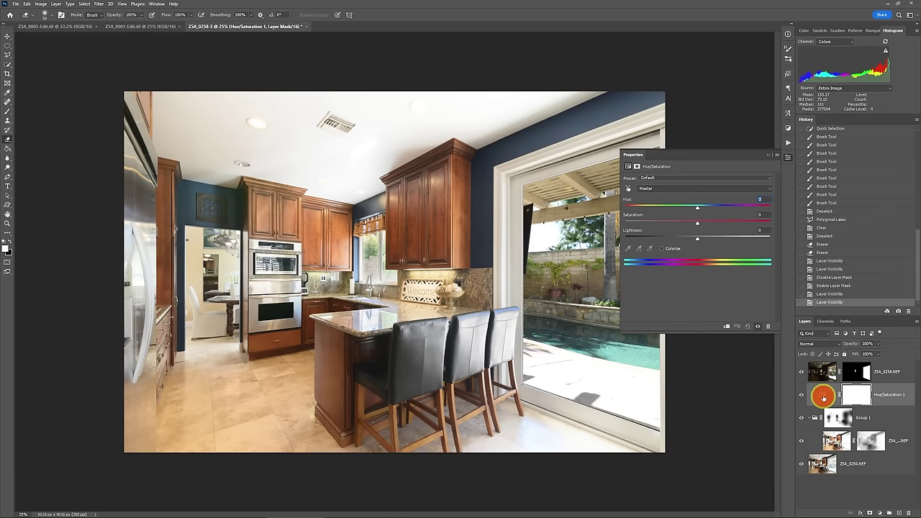
pyautogui.click(628, 189)
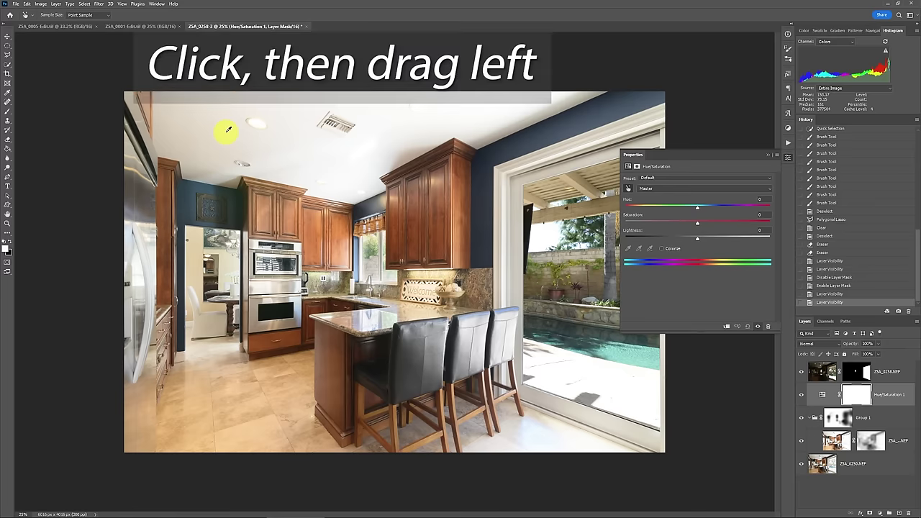
pyautogui.moveTo(227, 131); pyautogui.dragTo(210, 134)
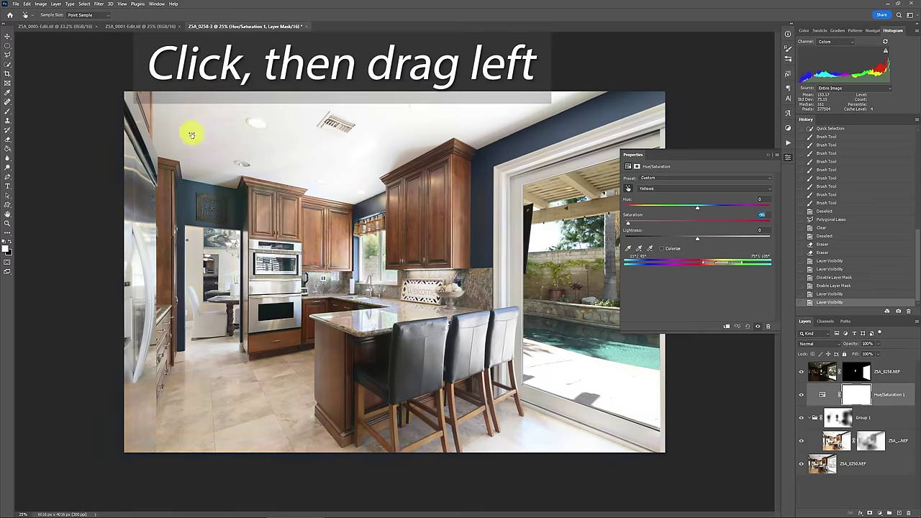
pyautogui.moveTo(195, 135); pyautogui.dragTo(200, 134)
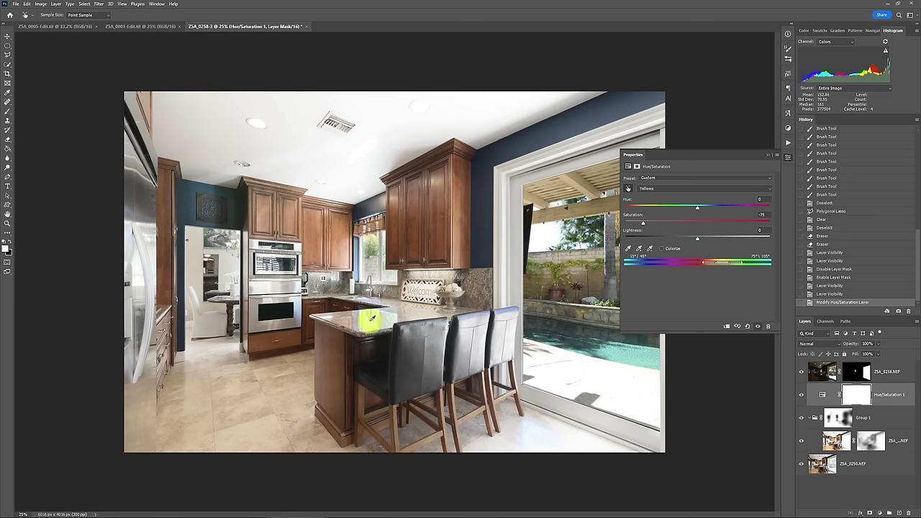
pyautogui.click(506, 310)
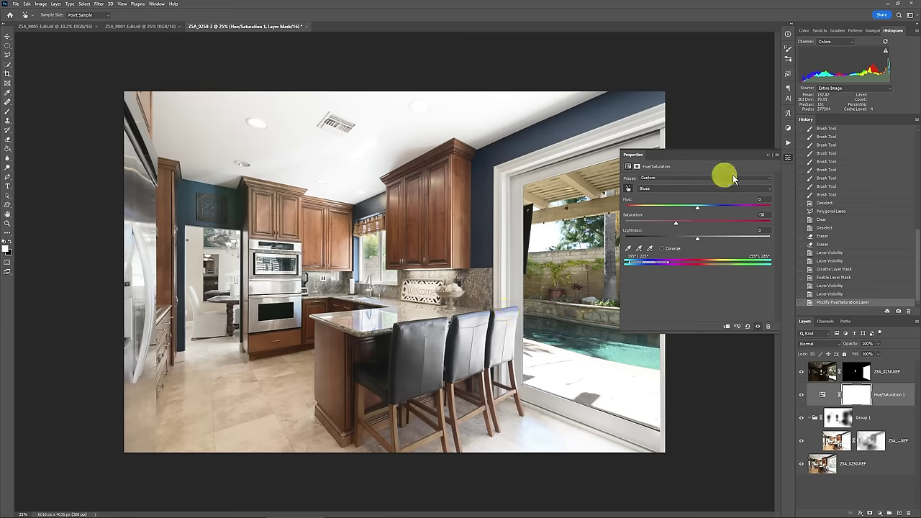
pyautogui.click(767, 155)
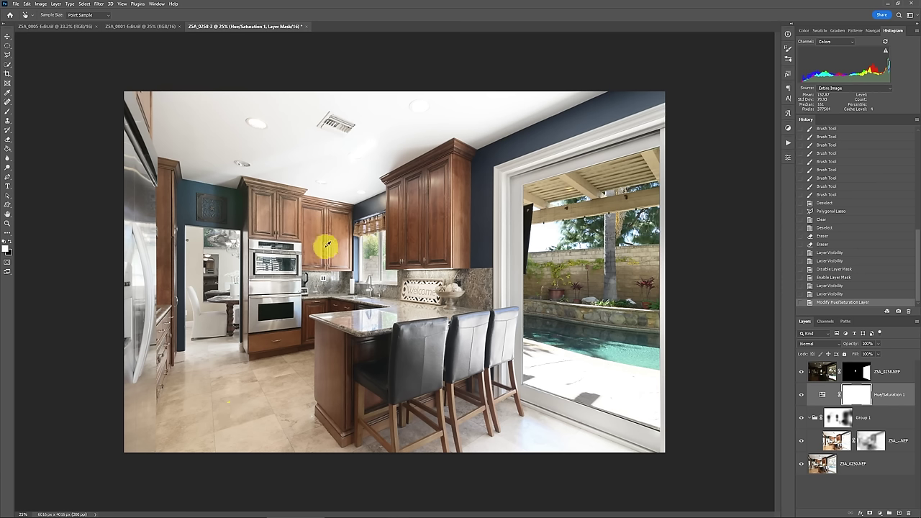
# On the Hue/Saturation 1 mask, erase over the wooden upper cabinets with a 1000 px eraser at 30% flow.
pyautogui.click(848, 396)
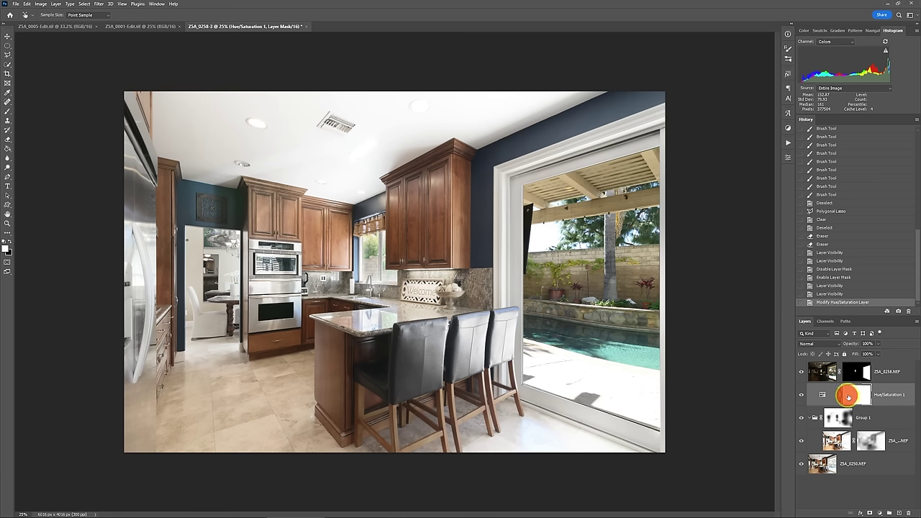
pyautogui.press('b')
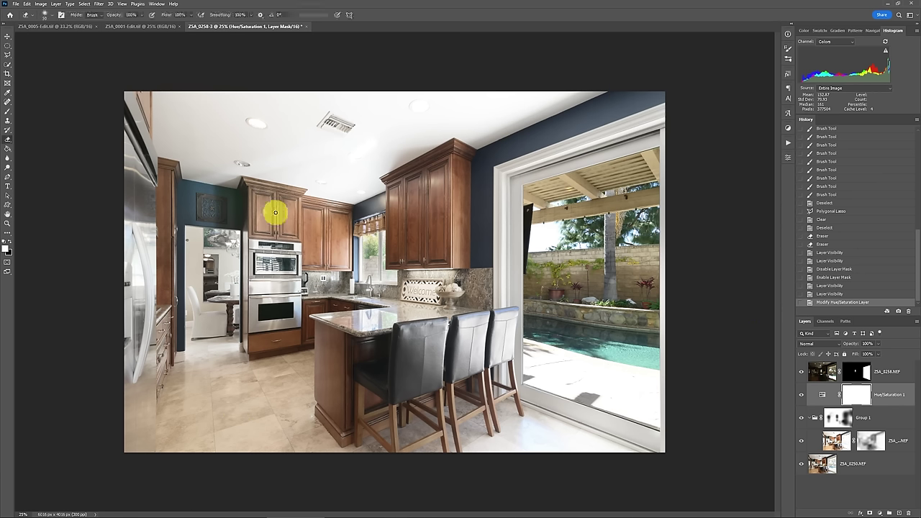
pyautogui.press(']')
pyautogui.press(']')
pyautogui.press(']')
pyautogui.press(']')
pyautogui.press(']')
pyautogui.press(']')
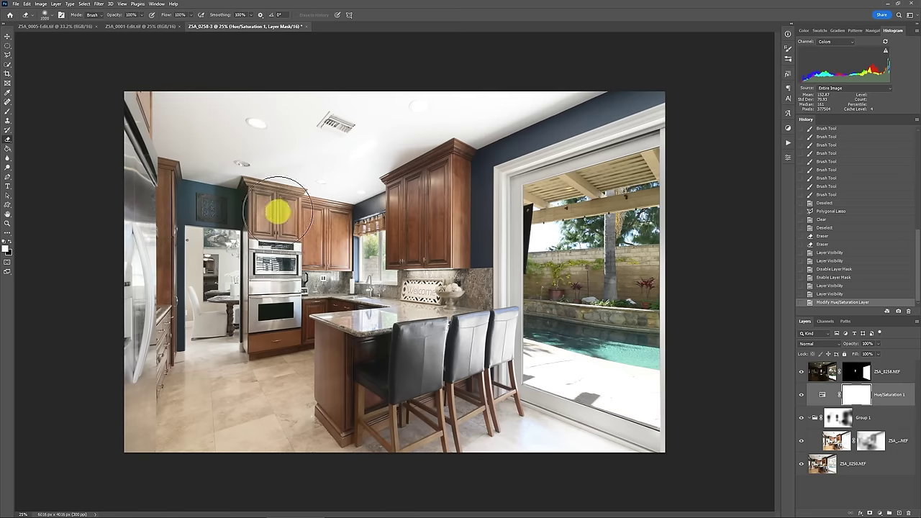
pyautogui.hotkey('shift', '3')
pyautogui.moveTo(279, 212)
pyautogui.mouseDown()
pyautogui.moveTo(269, 210)
pyautogui.moveTo(329, 241)
pyautogui.moveTo(264, 208)
pyautogui.moveTo(328, 240)
pyautogui.moveTo(436, 177)
pyautogui.moveTo(431, 223)
pyautogui.moveTo(409, 243)
pyautogui.moveTo(445, 218)
pyautogui.moveTo(440, 241)
pyautogui.moveTo(432, 238)
pyautogui.moveTo(436, 199)
pyautogui.mouseUp()
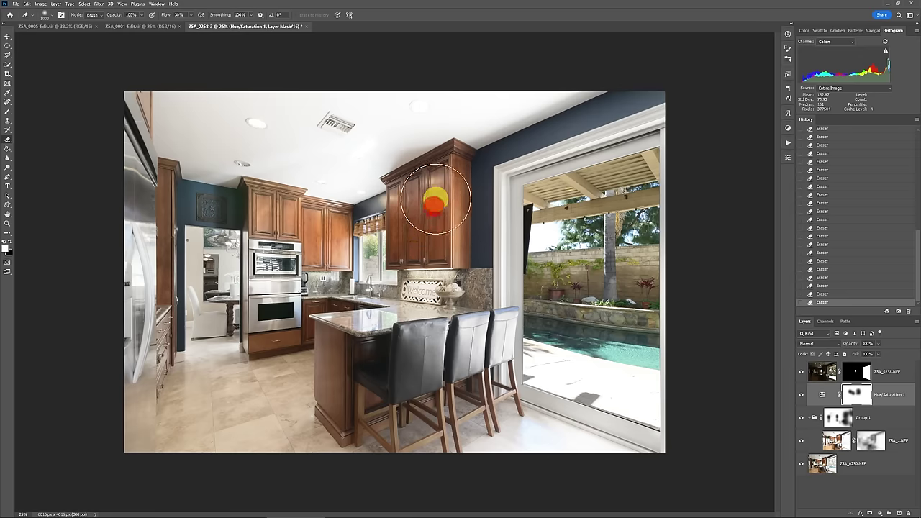
pyautogui.moveTo(315, 246)
pyautogui.mouseDown()
pyautogui.moveTo(261, 202)
pyautogui.moveTo(423, 183)
pyautogui.moveTo(436, 197)
pyautogui.moveTo(432, 236)
pyautogui.mouseUp()
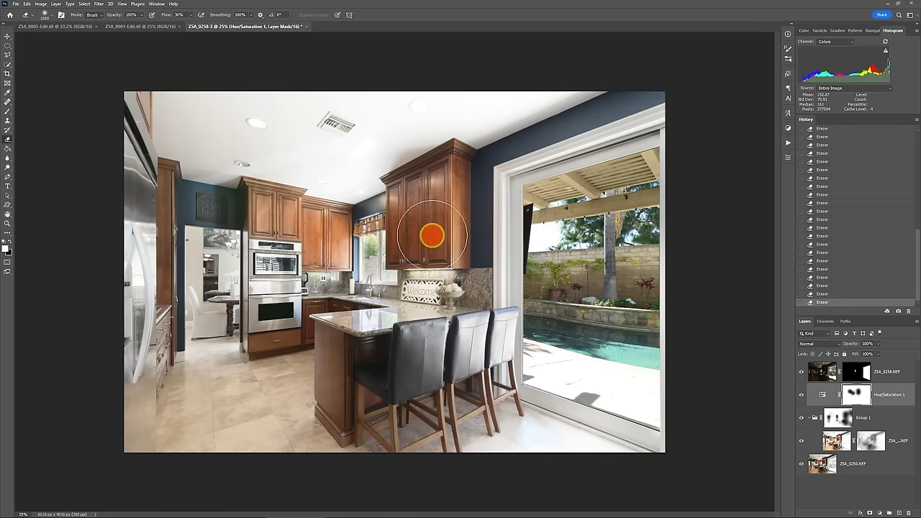
# Compare the kitchen image with and without the Hue/Saturation 1 correction.
pyautogui.click(803, 395)
pyautogui.click(803, 394)
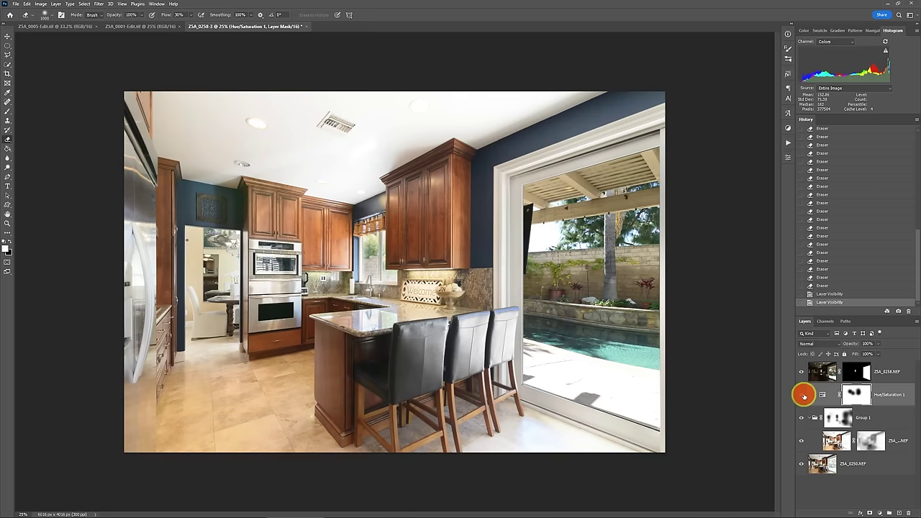
pyautogui.click(803, 394)
pyautogui.click(803, 394)
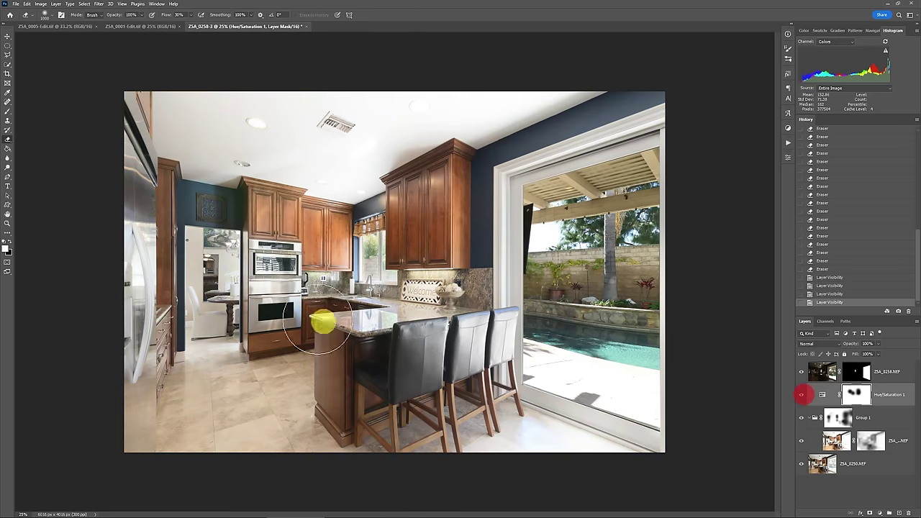
# Erase the Hue/Saturation 1 mask down the doorway that opens onto the dining room.
pyautogui.click(207, 246)
pyautogui.click(208, 258)
pyautogui.click(211, 269)
pyautogui.click(210, 291)
pyautogui.click(208, 318)
pyautogui.click(208, 327)
pyautogui.click(209, 335)
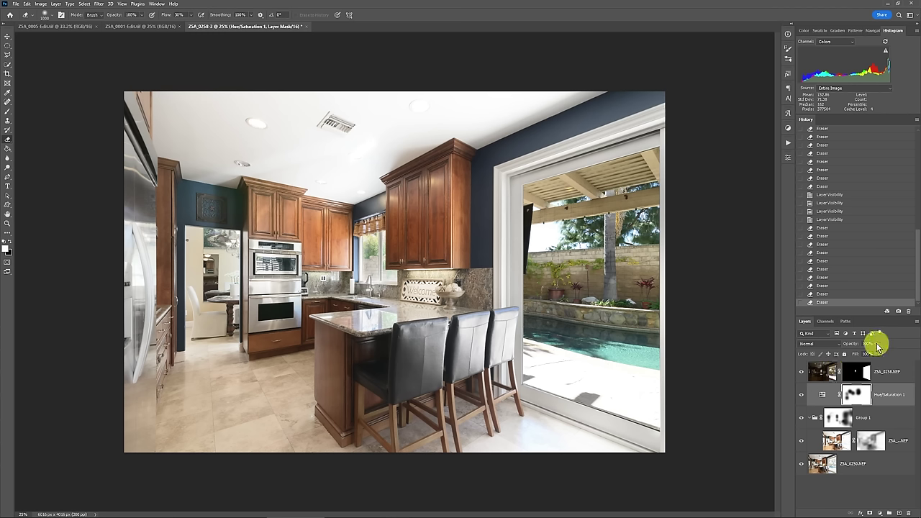
# Set the Hue/Saturation 1 layer's opacity to 90% and compare the image with and without the layer.
pyautogui.press('v')
pyautogui.press('8')
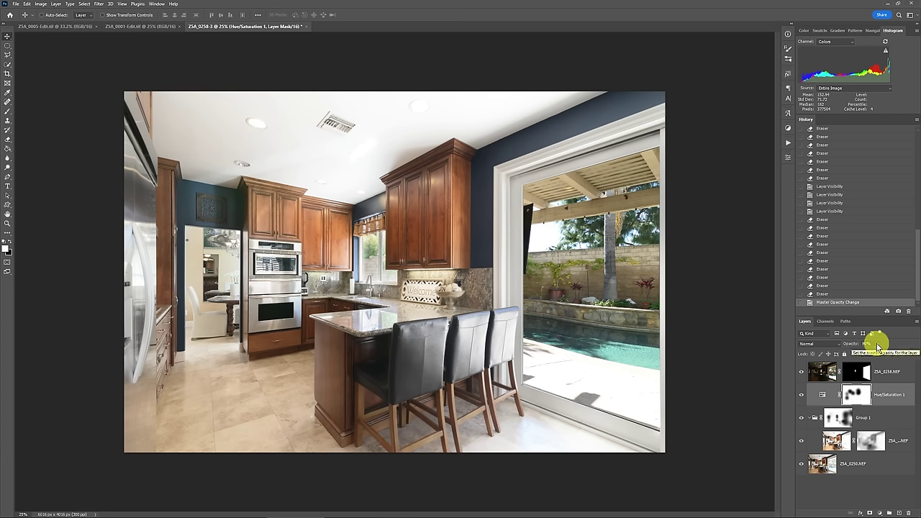
pyautogui.press('9')
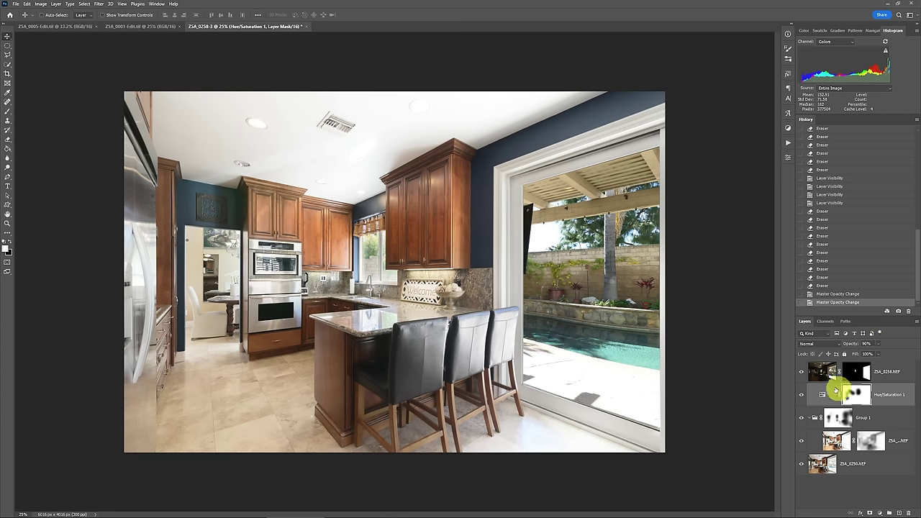
pyautogui.click(801, 395)
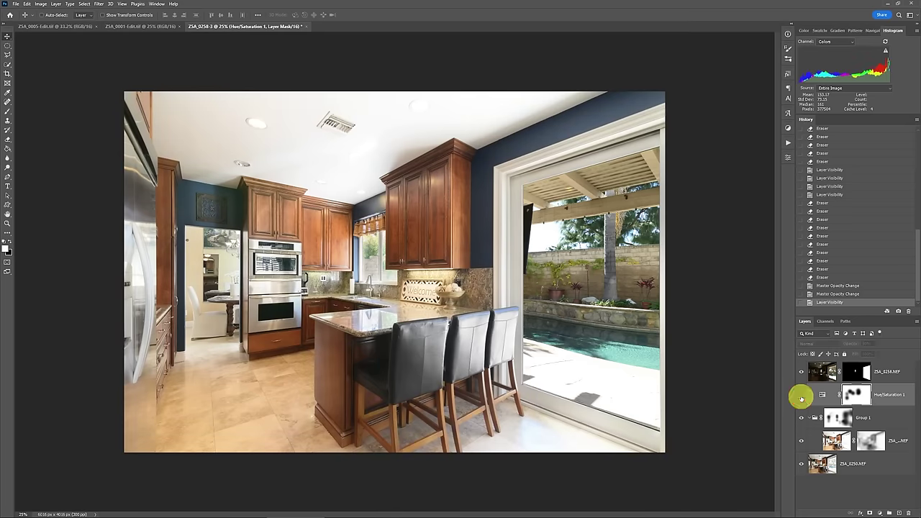
pyautogui.click(801, 395)
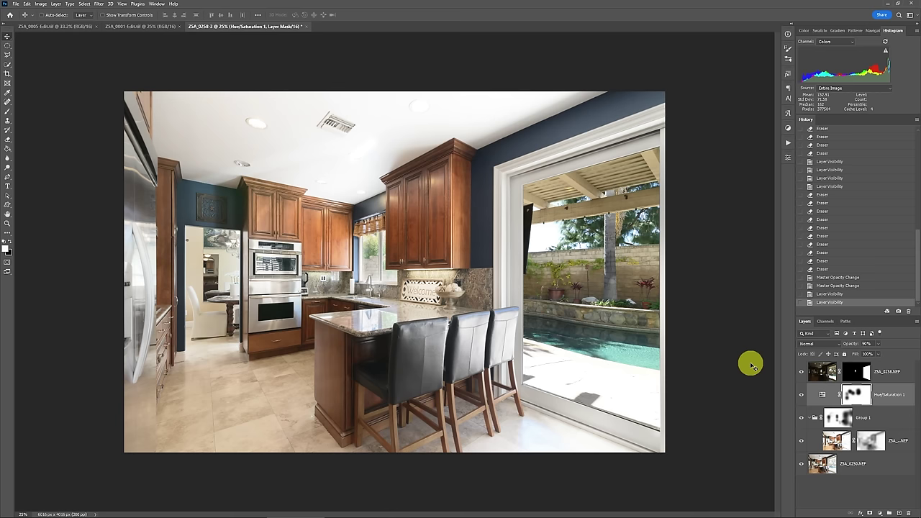
# Flatten the blended kitchen image and switch to Lightroom Classic.
pyautogui.hotkey('alt', 'l')
pyautogui.press('f')
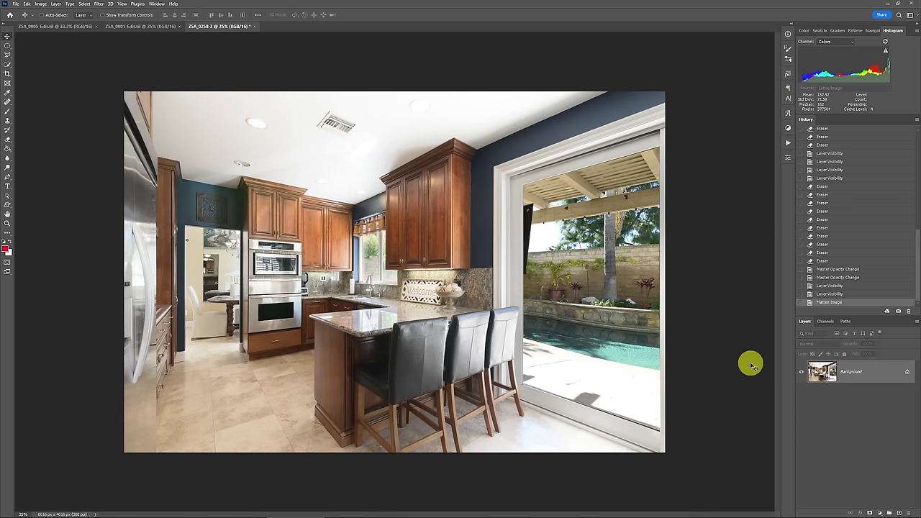
pyautogui.hotkey('alt', 'Tab')
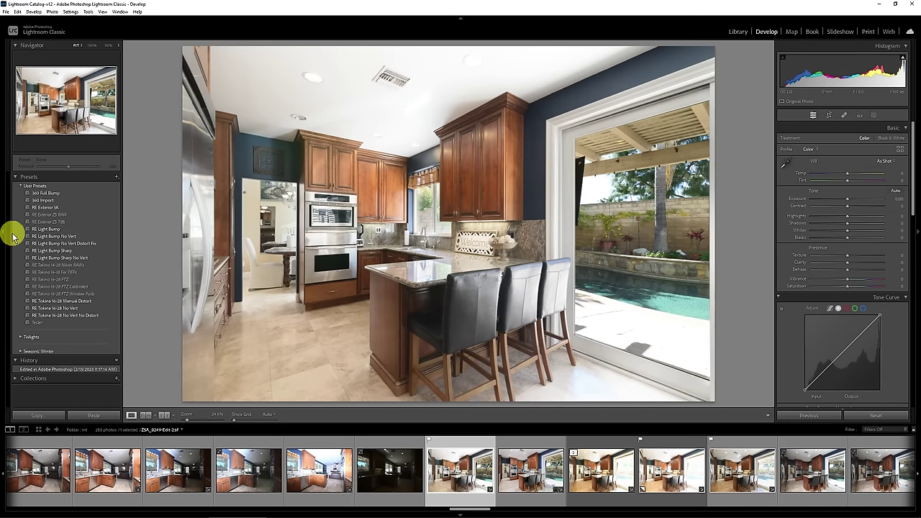
# Apply the RE Light Bump No Vert preset to the blended kitchen, set Whites to +15 and Shadows to +50, and fine-tune Blacks.
pyautogui.click(54, 238)
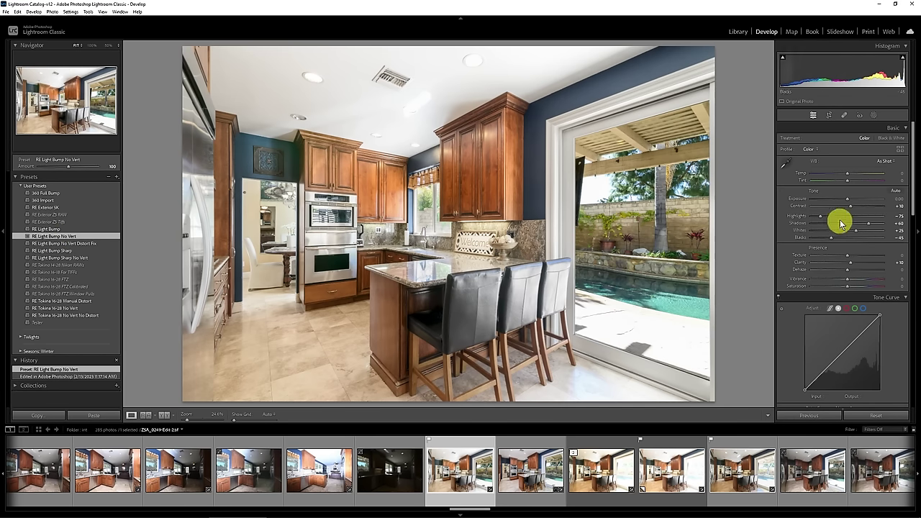
pyautogui.moveTo(856, 231); pyautogui.dragTo(853, 232)
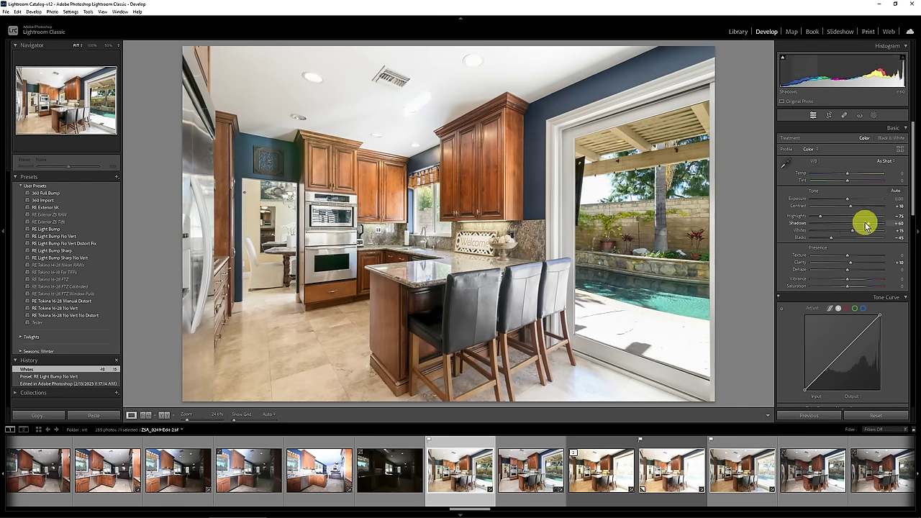
pyautogui.moveTo(866, 226); pyautogui.dragTo(866, 226)
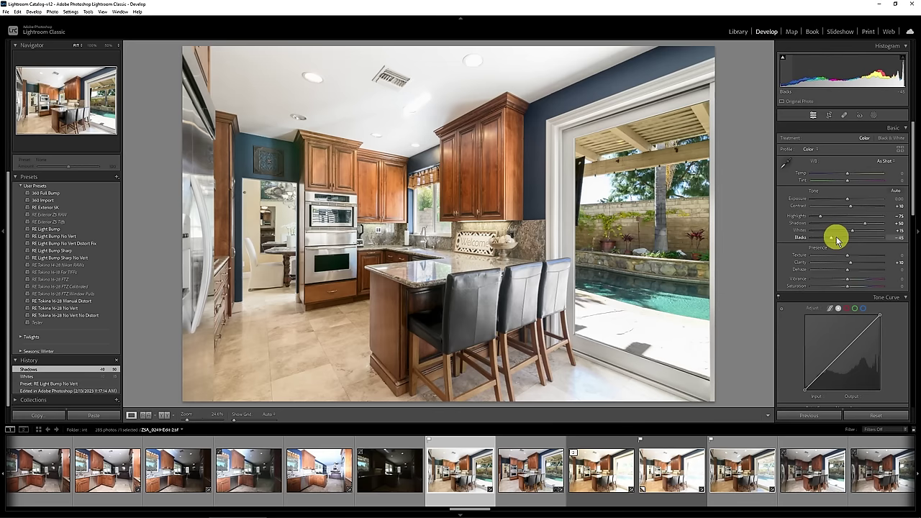
pyautogui.moveTo(836, 240); pyautogui.dragTo(836, 238)
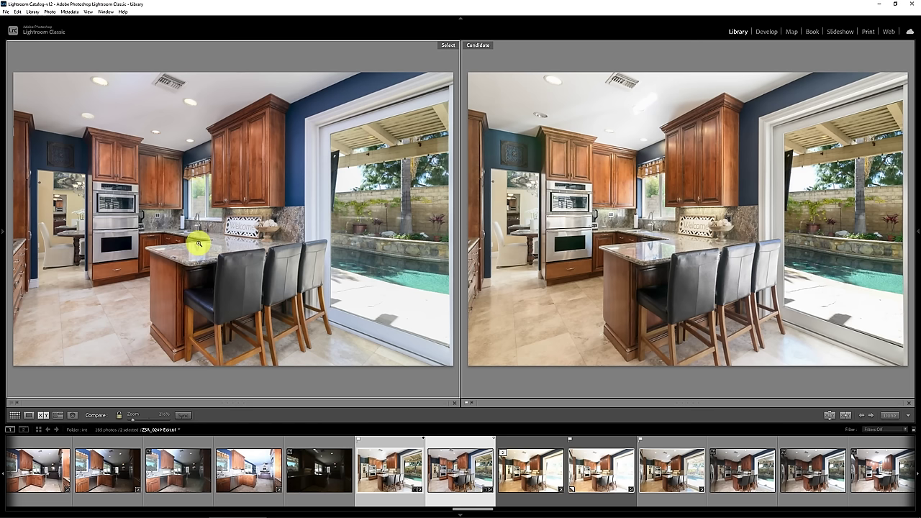
# Compare the two kitchen edits side by side at 100% around the cabinets above the oven and the ceiling.
pyautogui.click(117, 152)
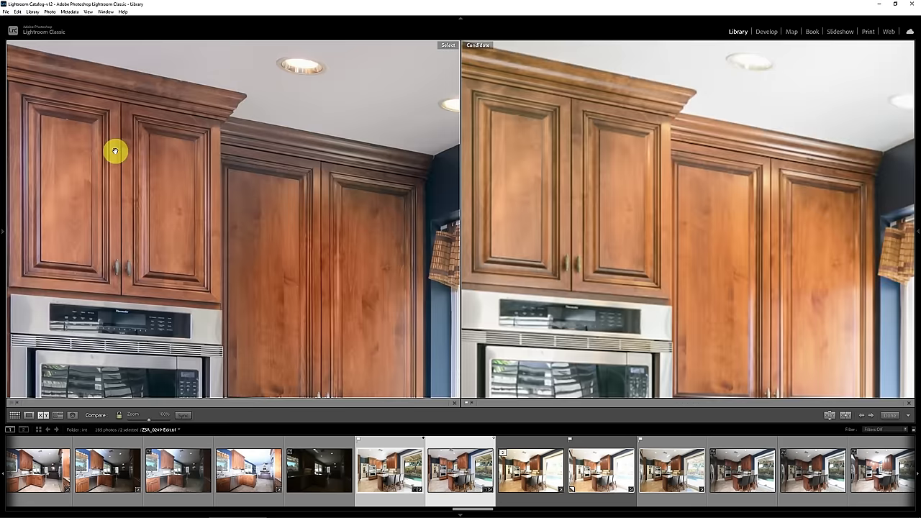
pyautogui.moveTo(121, 176); pyautogui.dragTo(209, 212)
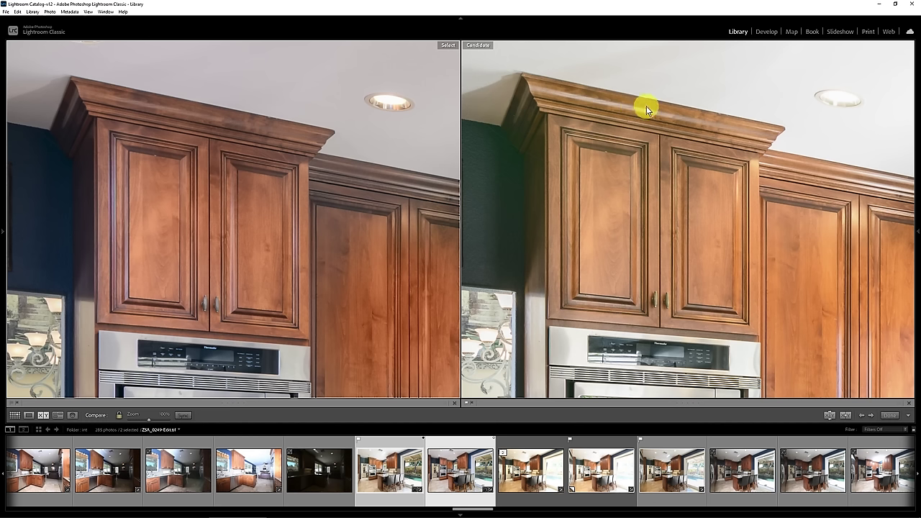
pyautogui.click(624, 200)
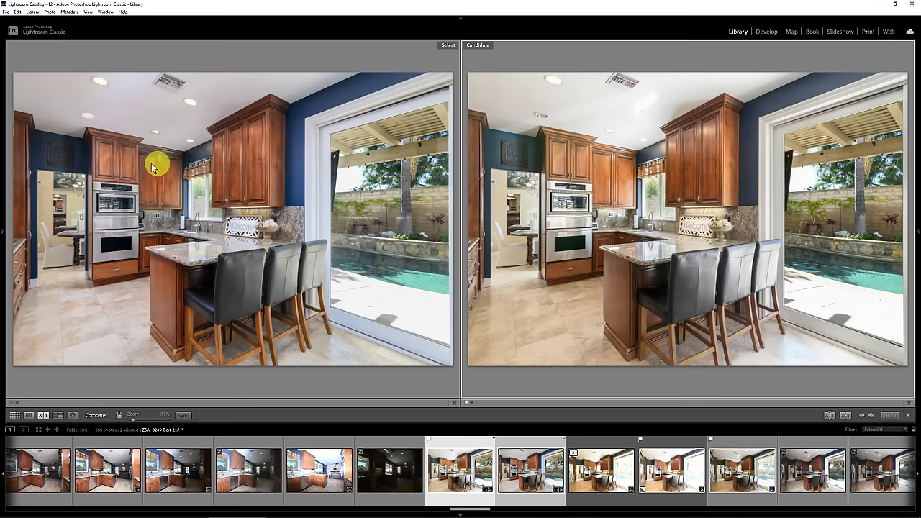
# Compare both kitchen edits at 100% across the Welcome sign, sink window, countertop reflections and ovens, and return to the full view.
pyautogui.click(703, 219)
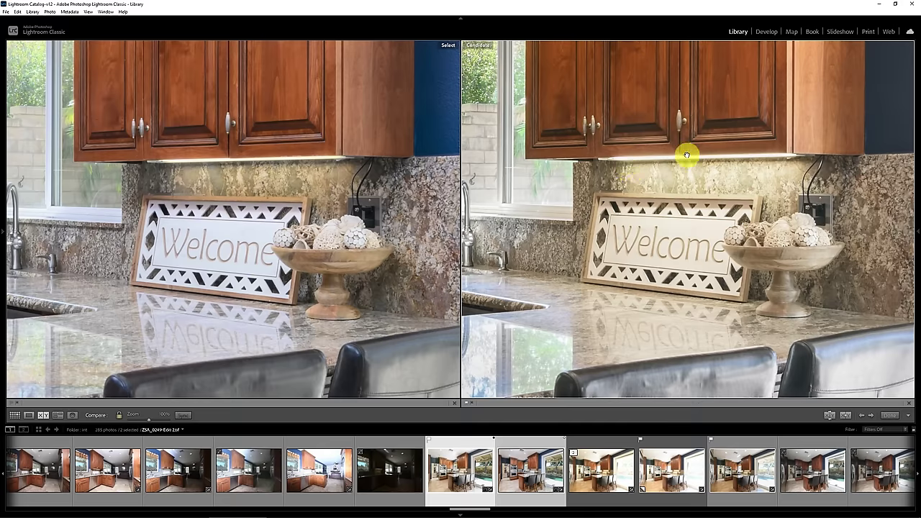
pyautogui.moveTo(554, 226); pyautogui.dragTo(756, 233)
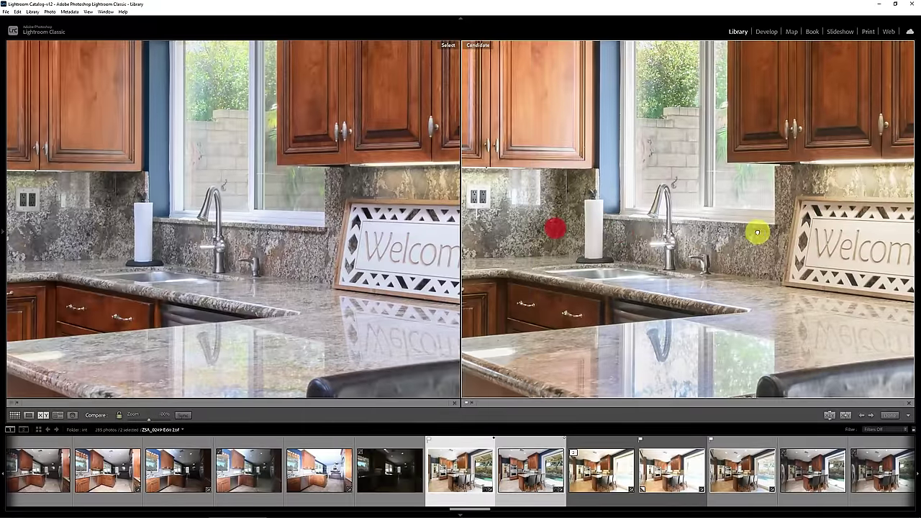
pyautogui.moveTo(608, 271); pyautogui.dragTo(677, 199)
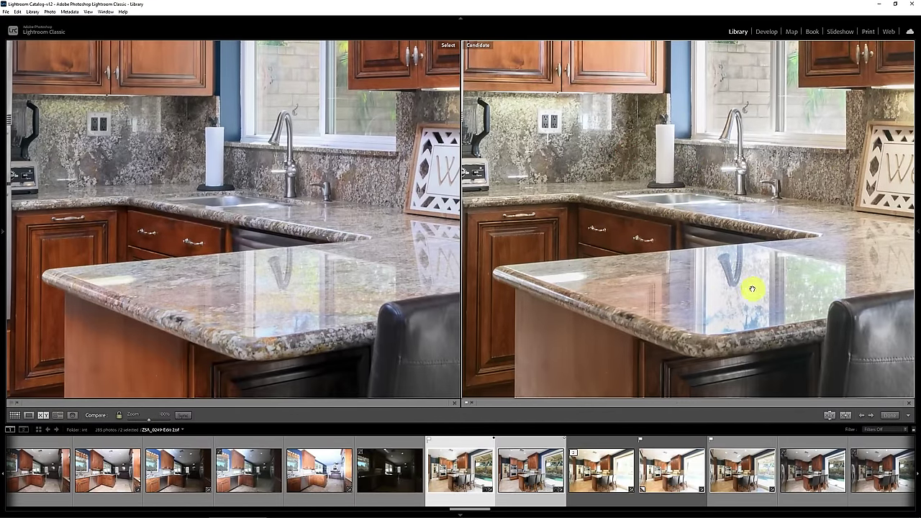
pyautogui.moveTo(632, 189); pyautogui.dragTo(799, 261)
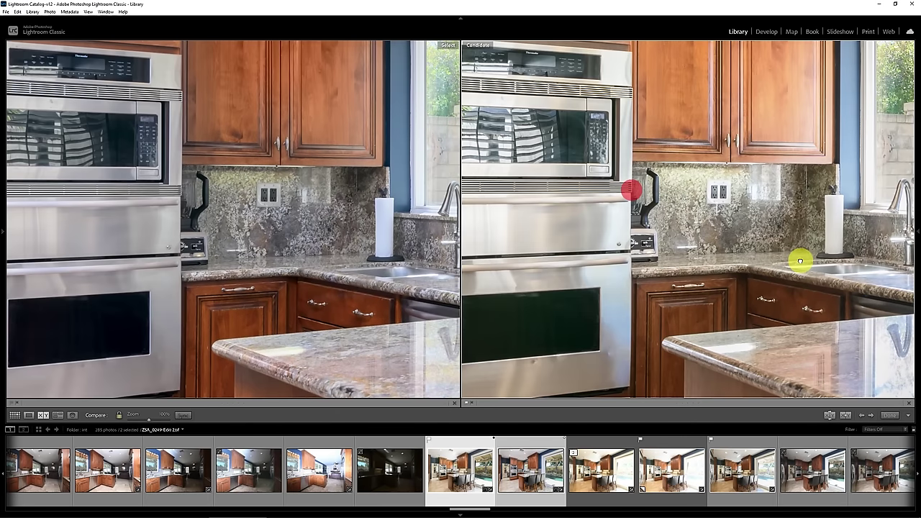
pyautogui.click(706, 198)
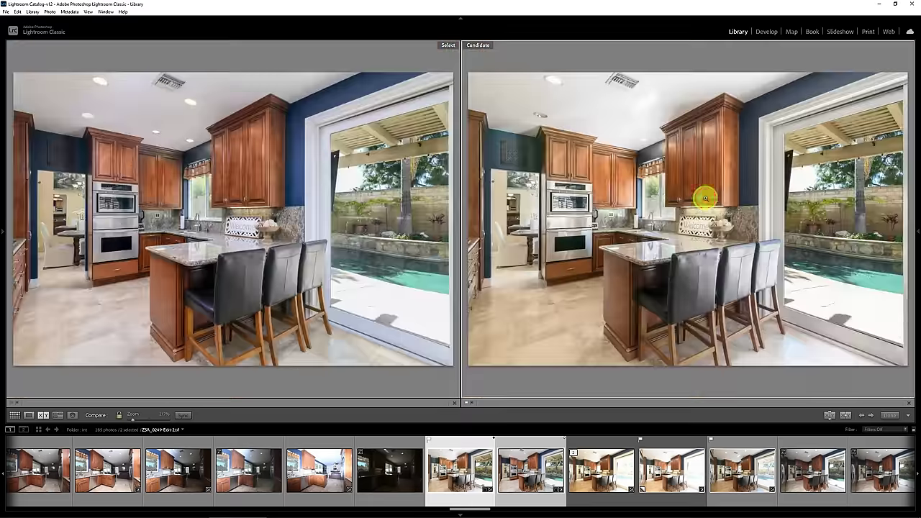